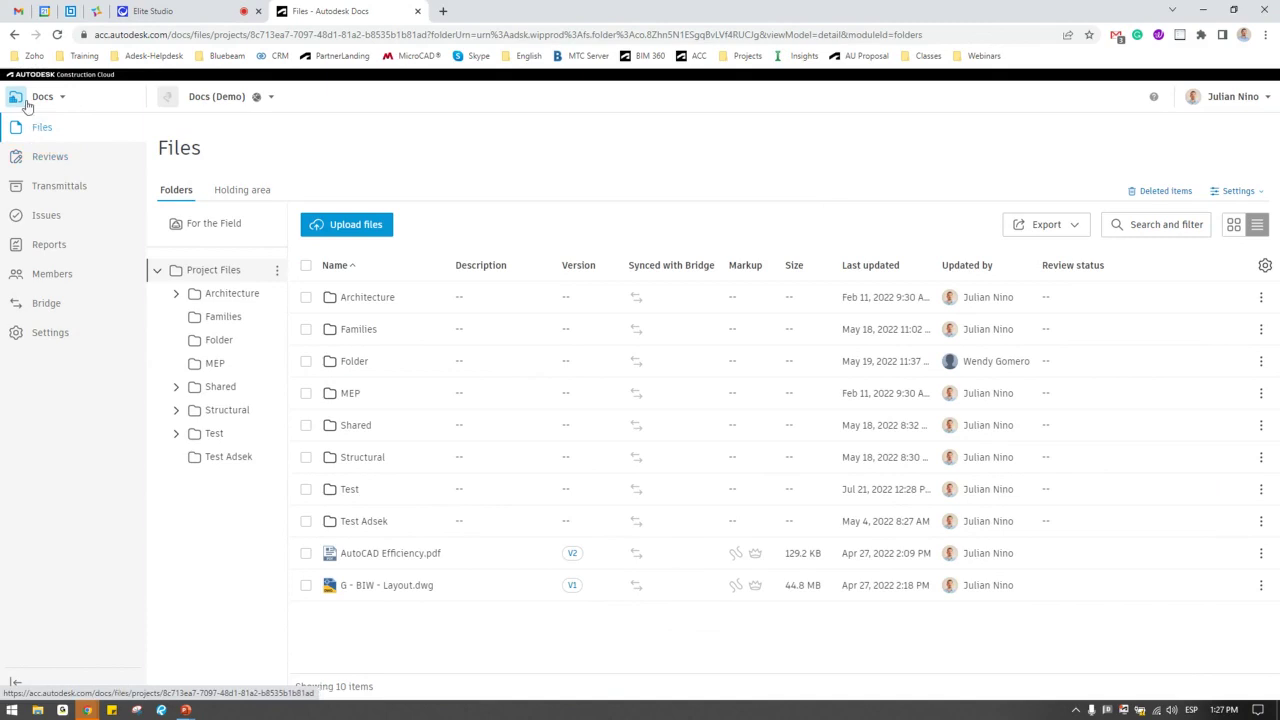
Look at the project's Reviews and Issues pages, and return to the Files page
left_click(60, 158)
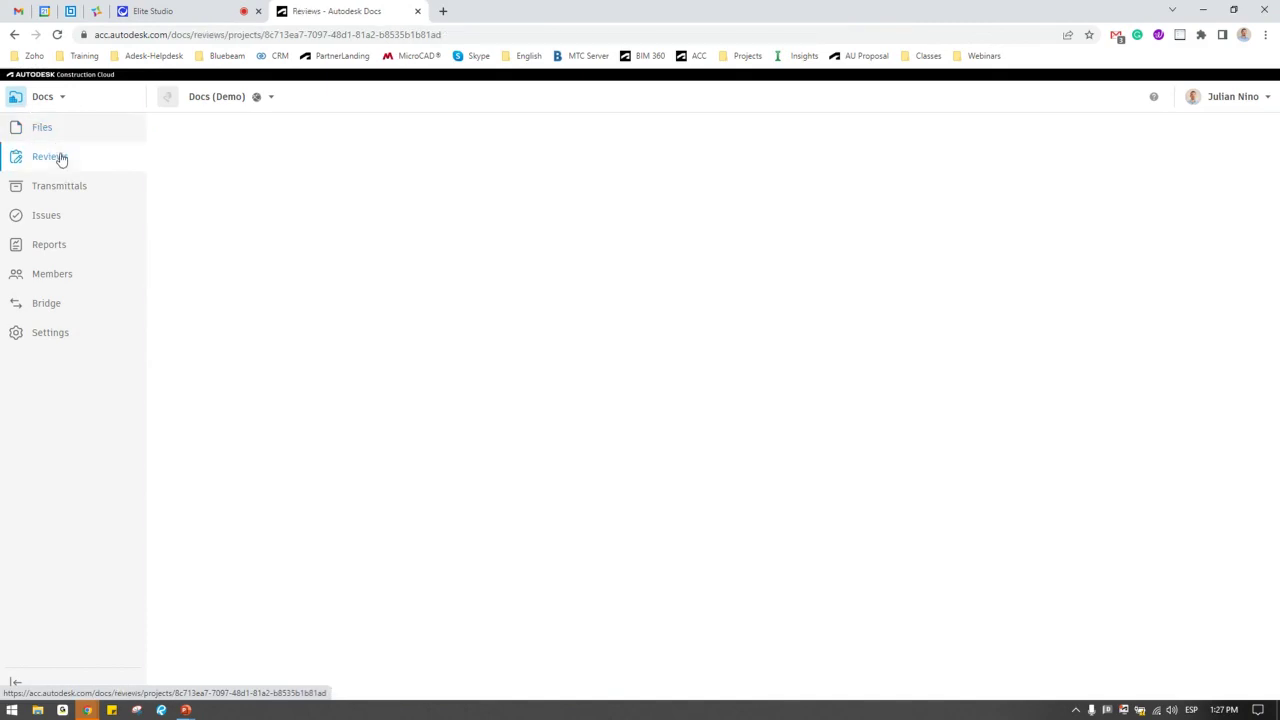
left_click(55, 225)
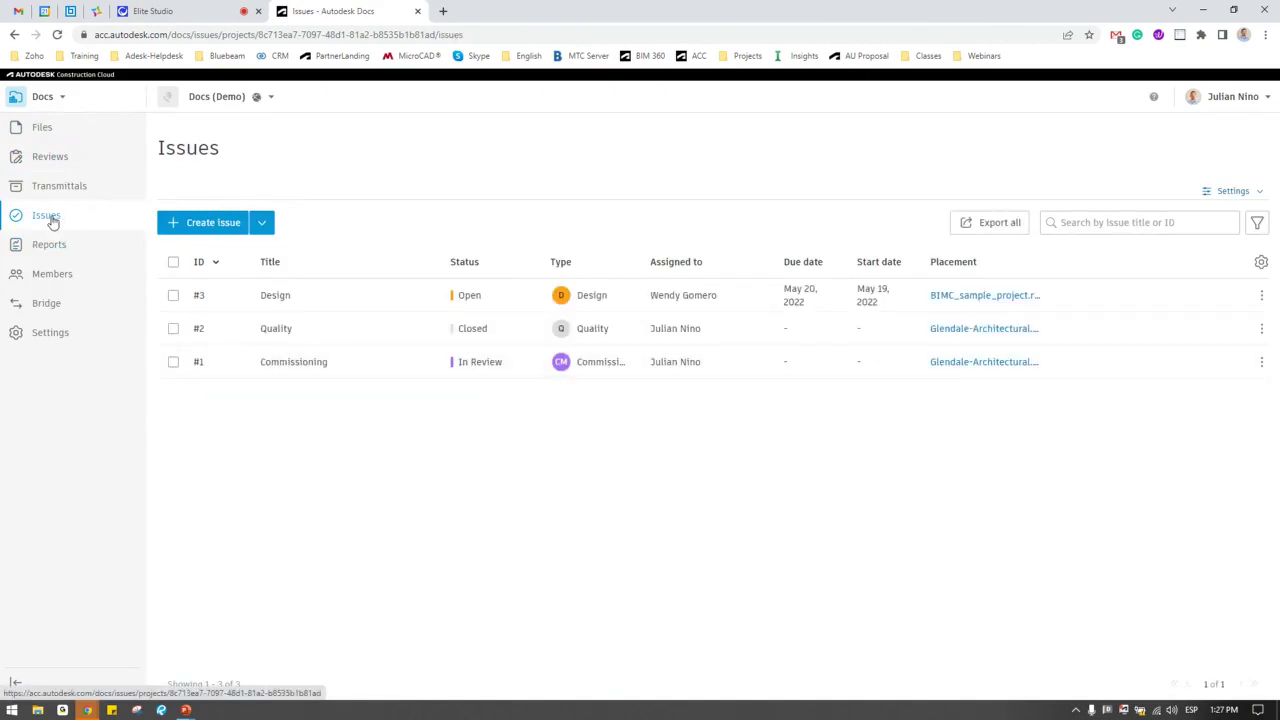
left_click(44, 127)
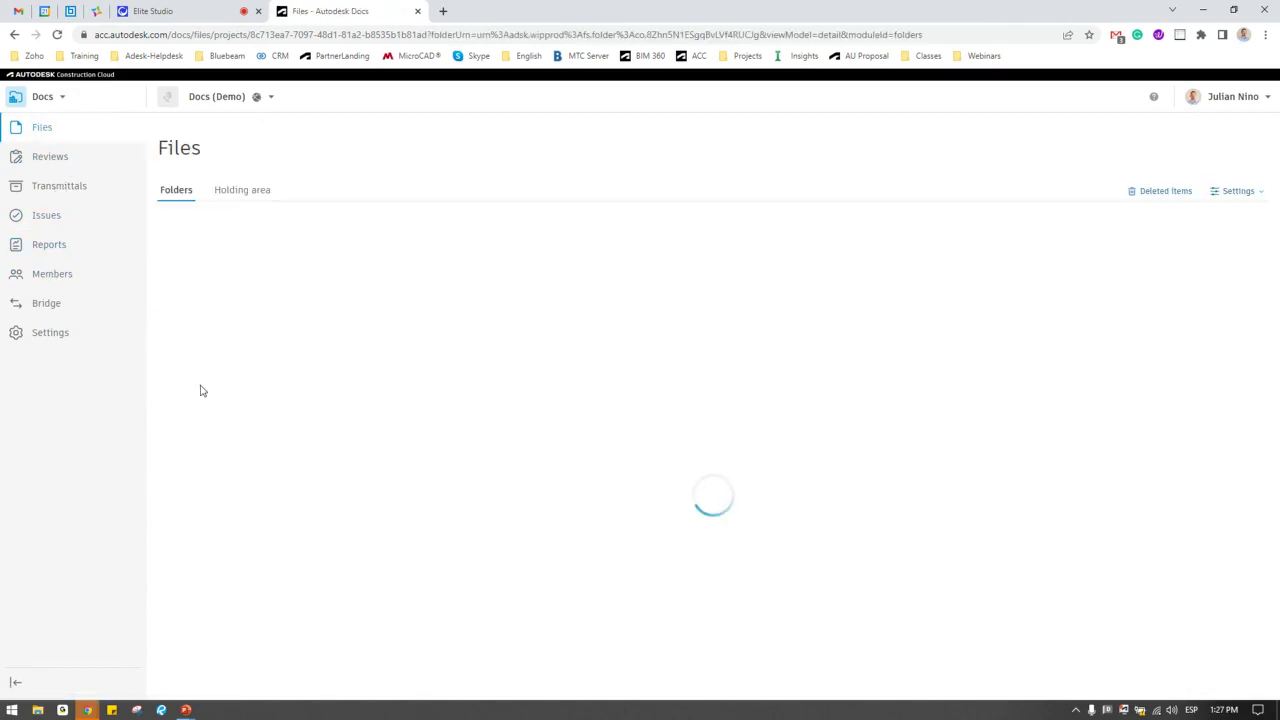
Enlarge the page to 110% and collapse the project navigation sidebar to make room for the file list
key("ctrl+plus")
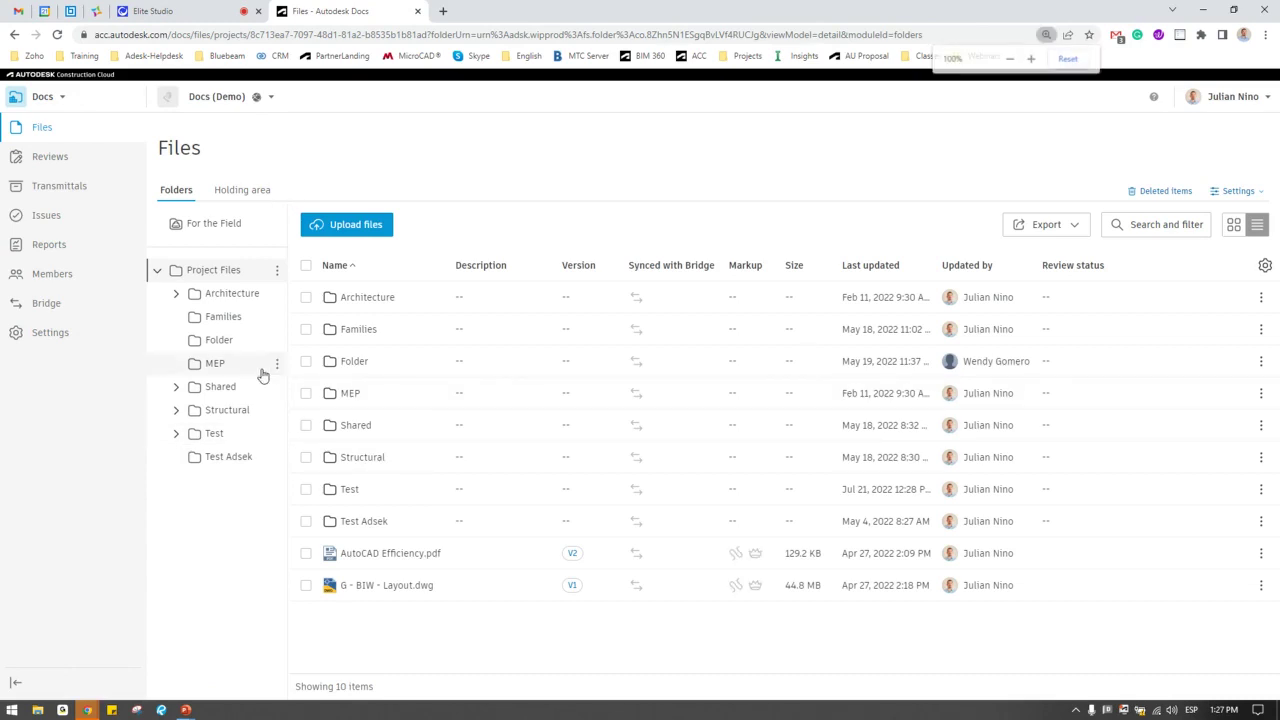
key("ctrl+plus")
key("ctrl+plus")
key("ctrl+plus")
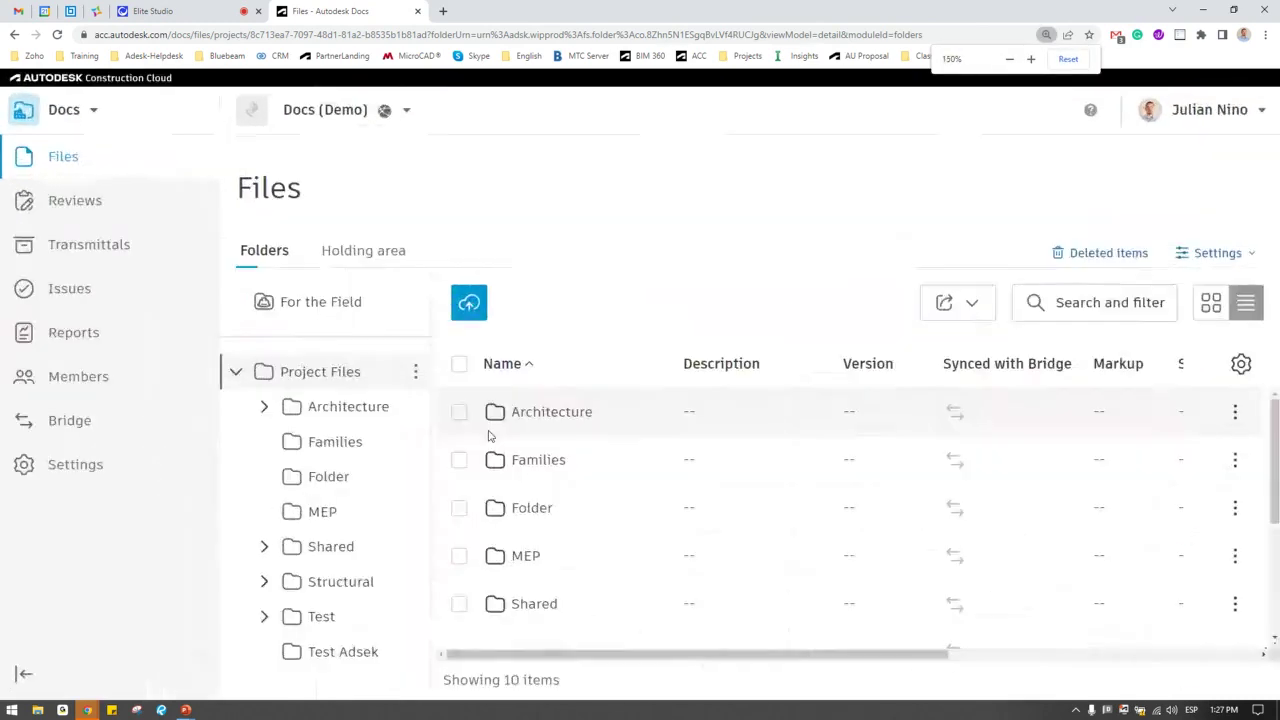
key("ctrl+plus")
key("ctrl+minus")
key("ctrl+minus")
key("ctrl+minus")
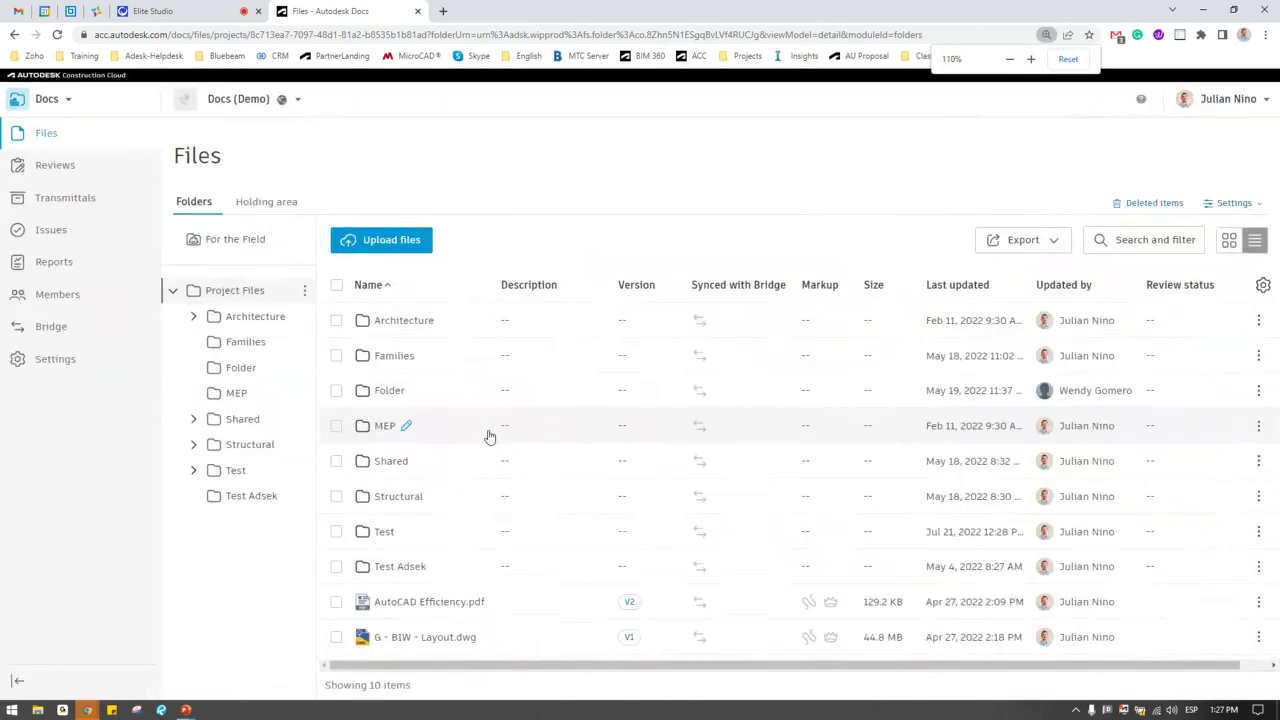
key("ctrl+plus")
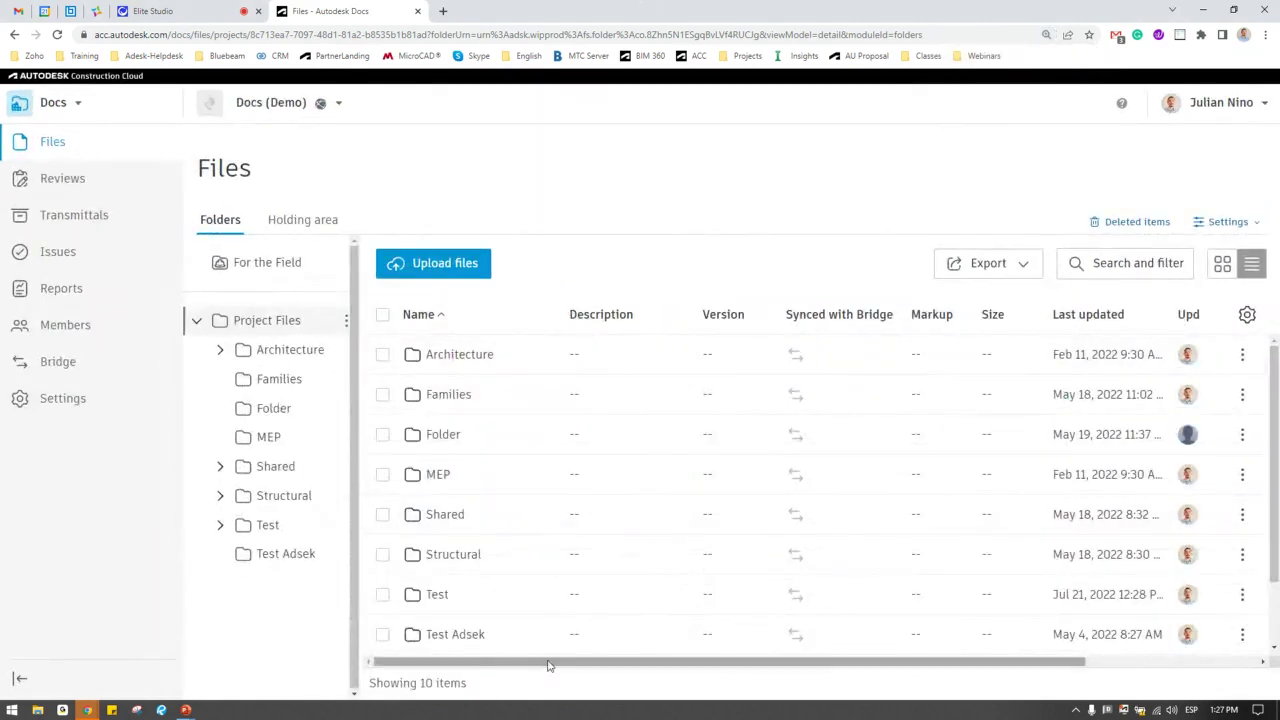
left_click(18, 679)
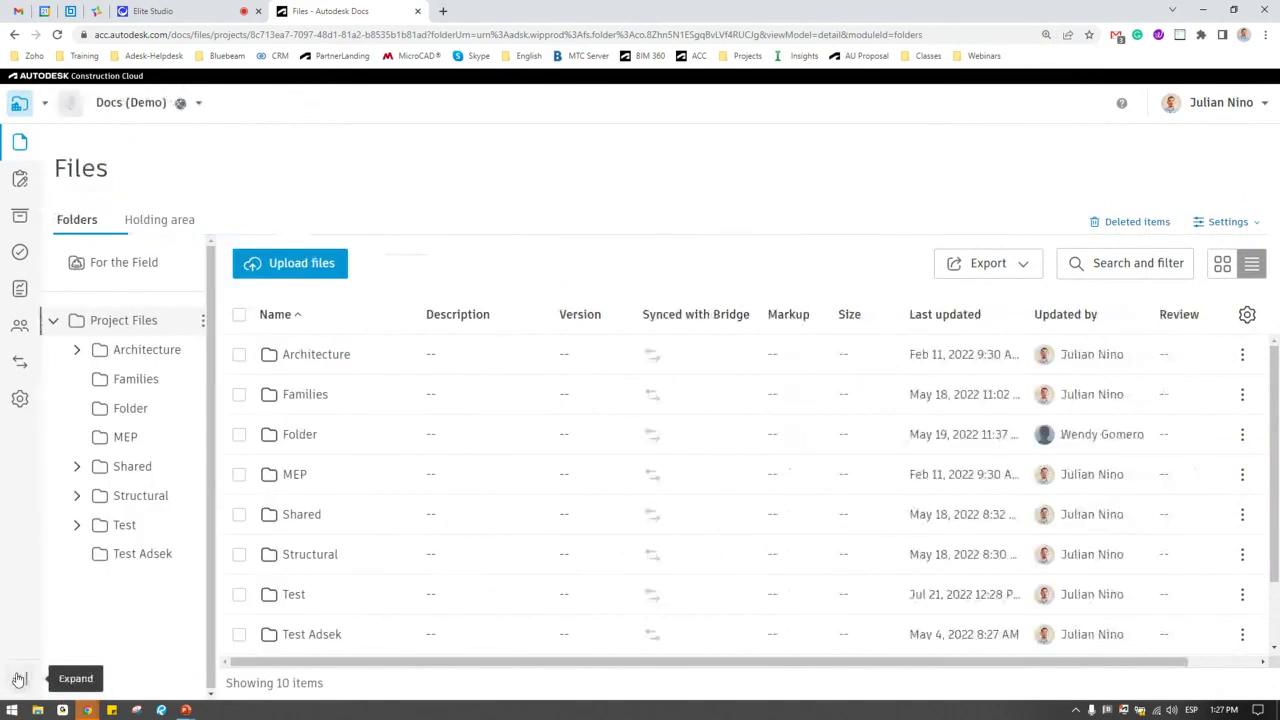
key("ctrl+minus")
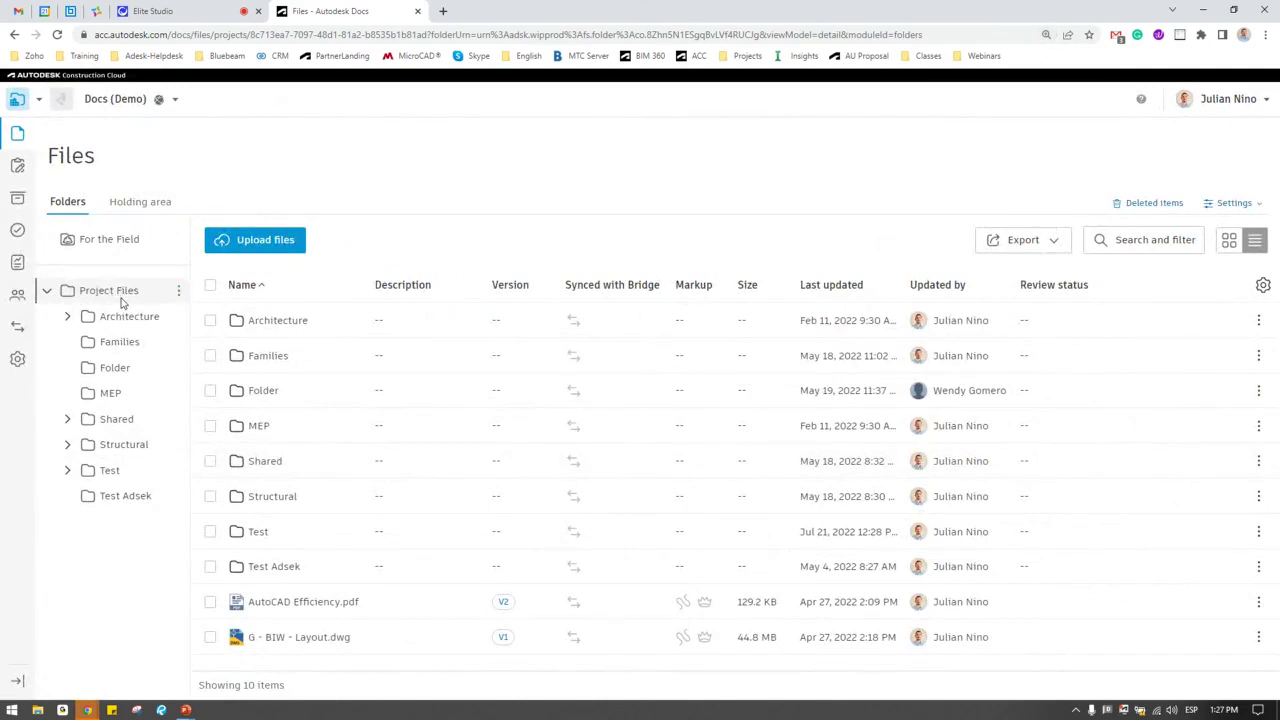
Collapse the Project Files folder tree and add a subfolder named Webinar under Project Files
left_click(46, 291)
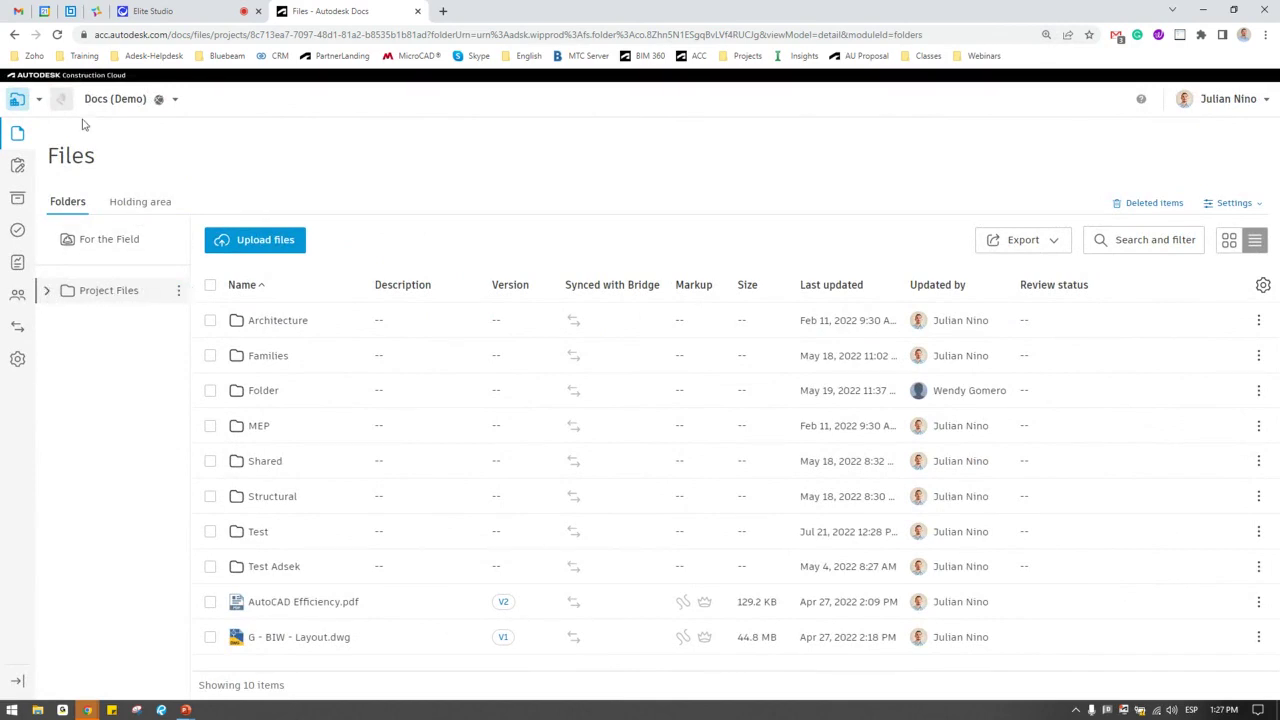
left_click(112, 248)
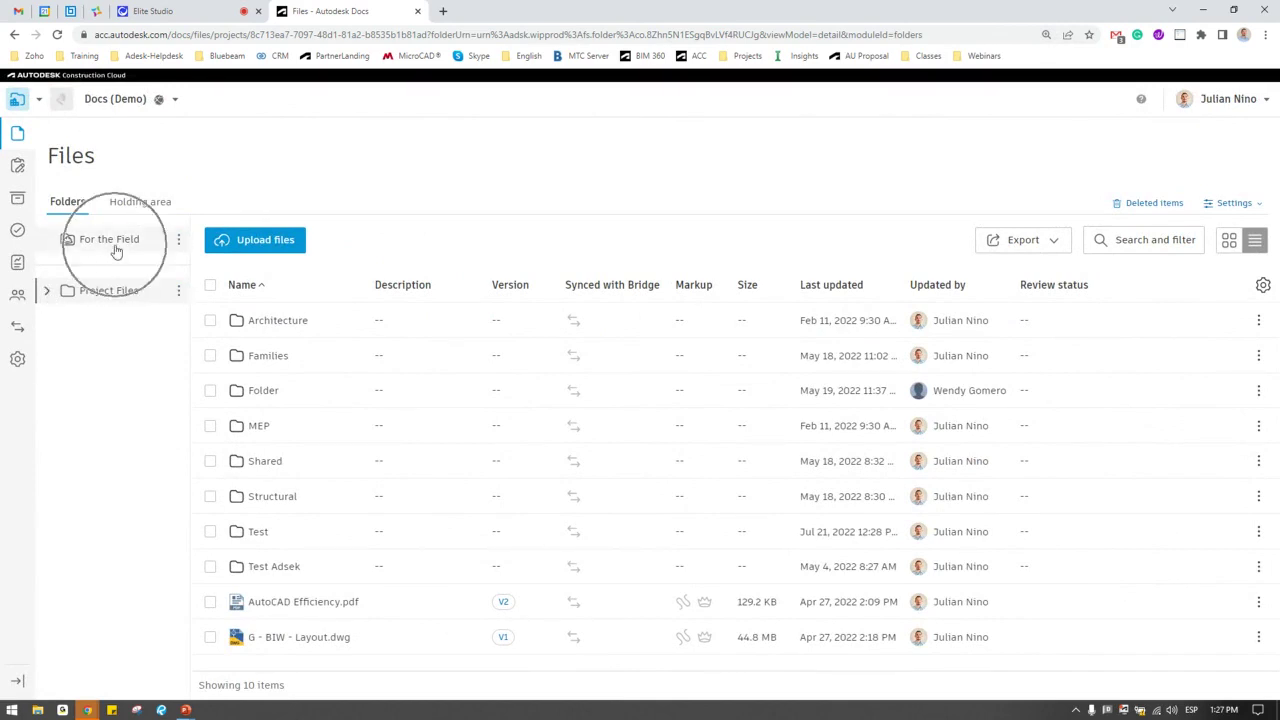
double_click(120, 296)
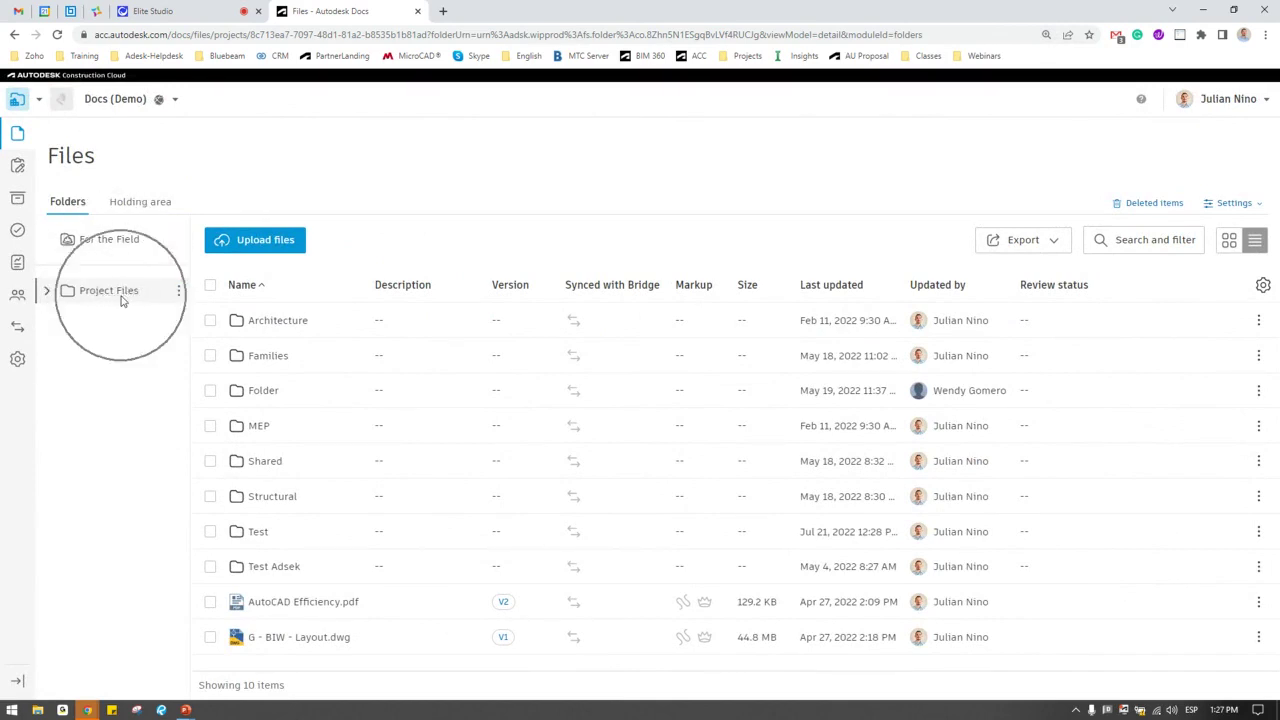
left_click(179, 292)
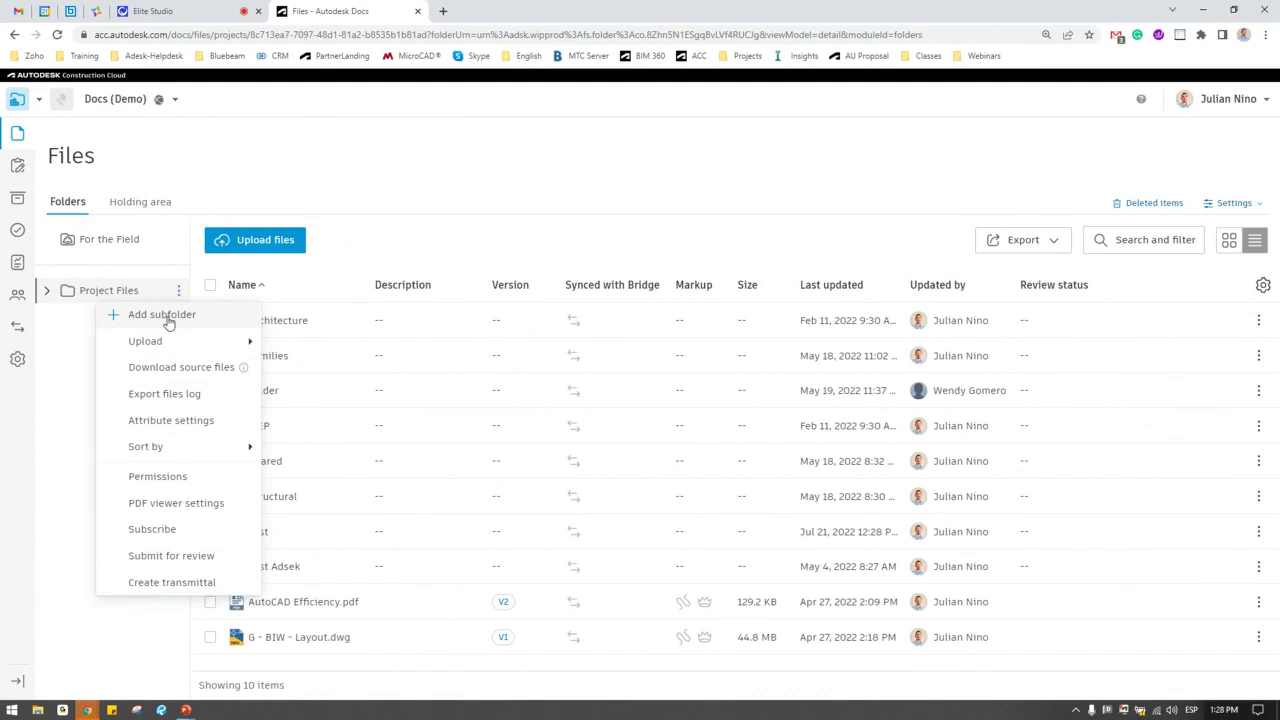
left_click(168, 318)
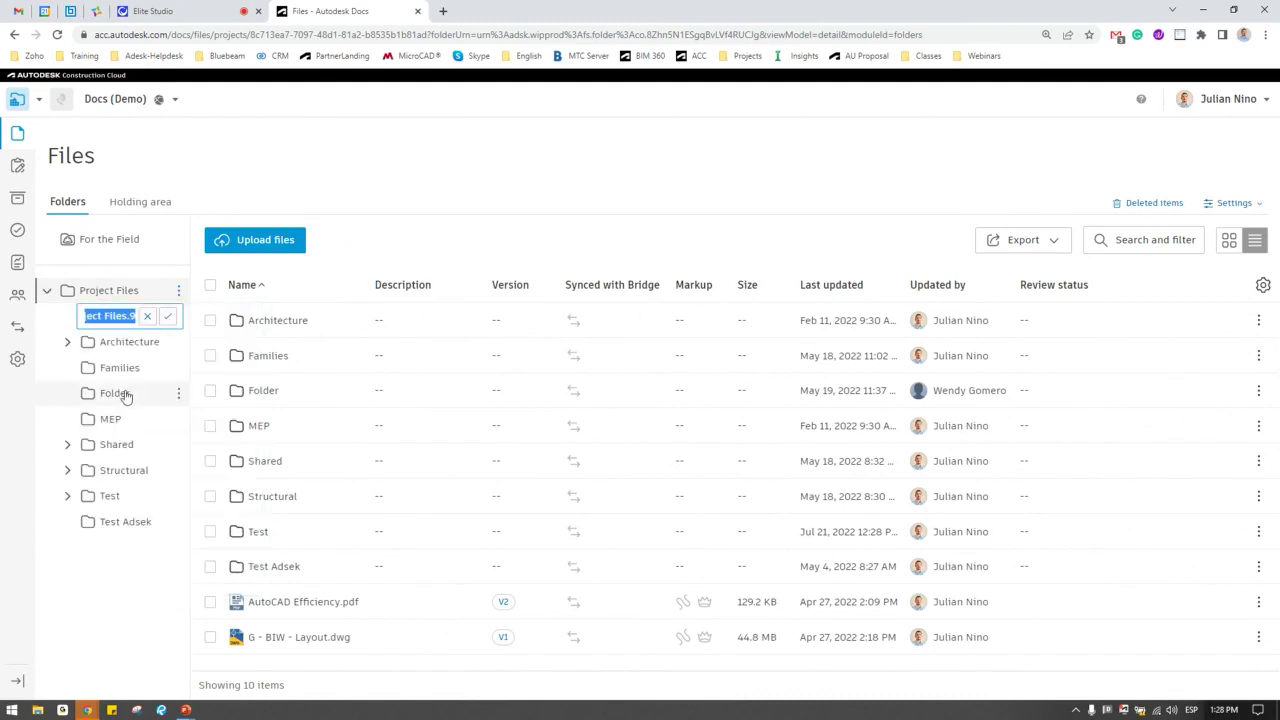
type("Webinar")
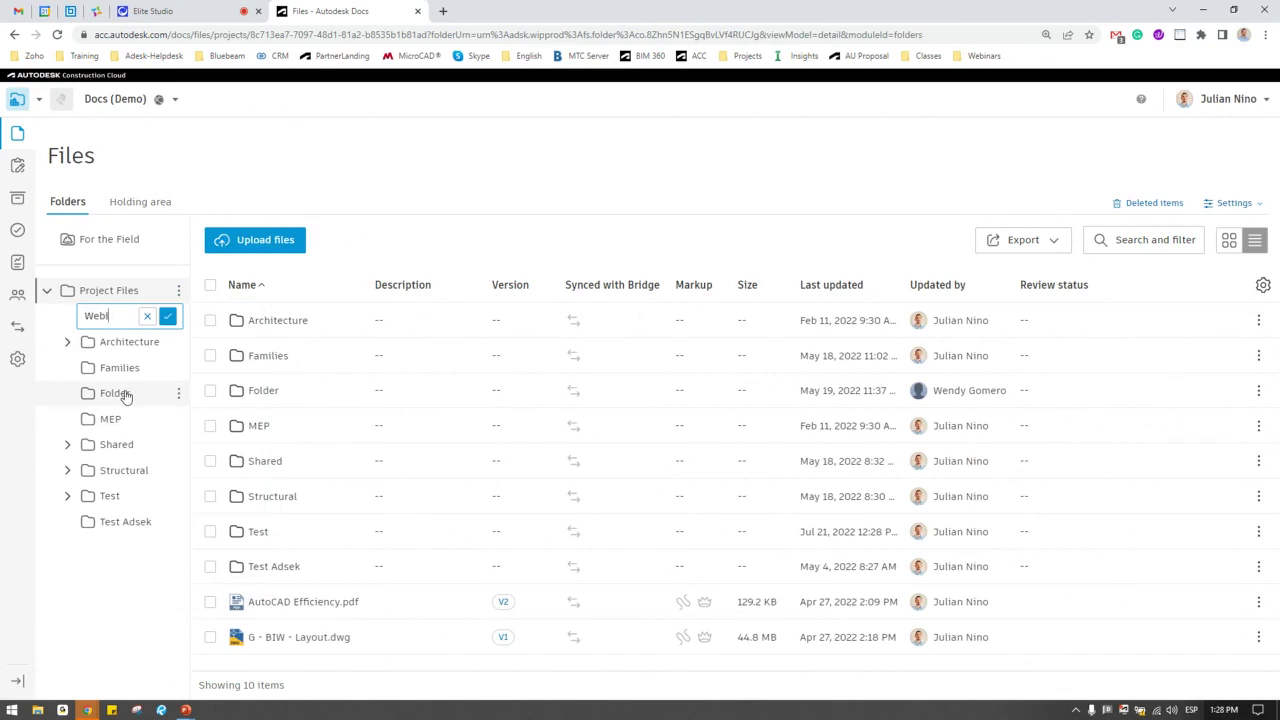
left_click(167, 317)
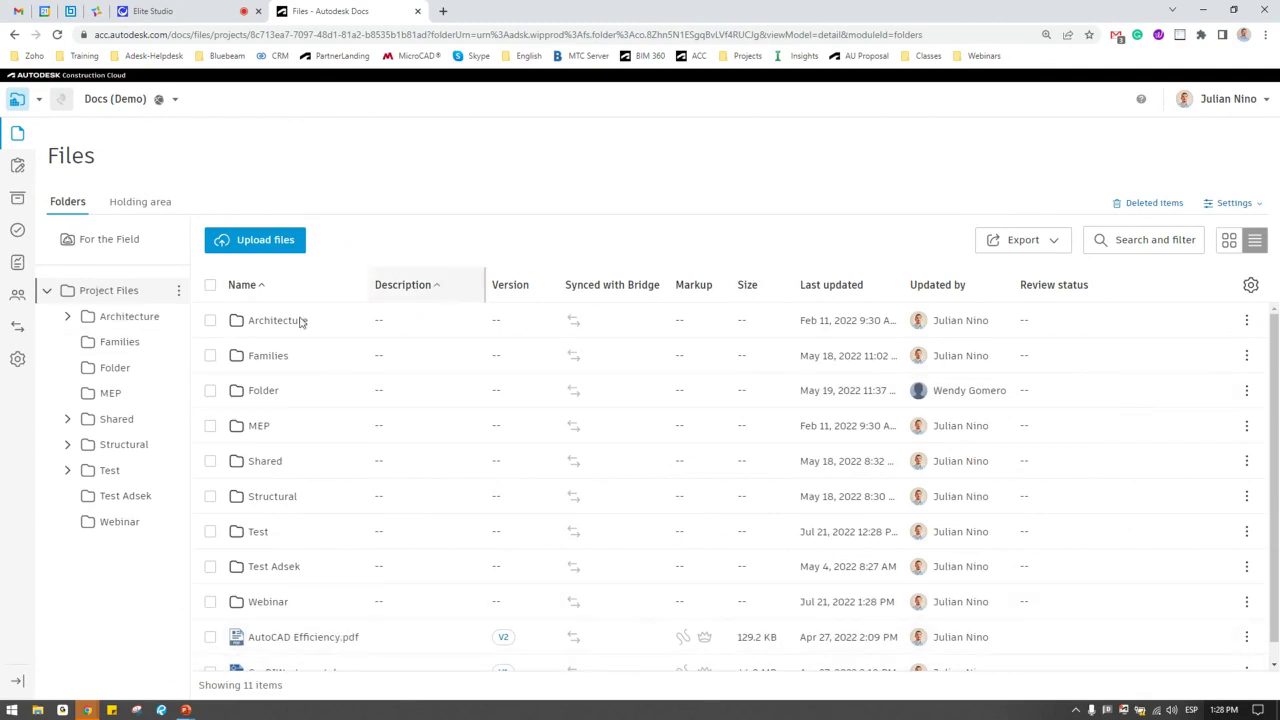
Open the new Webinar folder in the file list
left_click(256, 612)
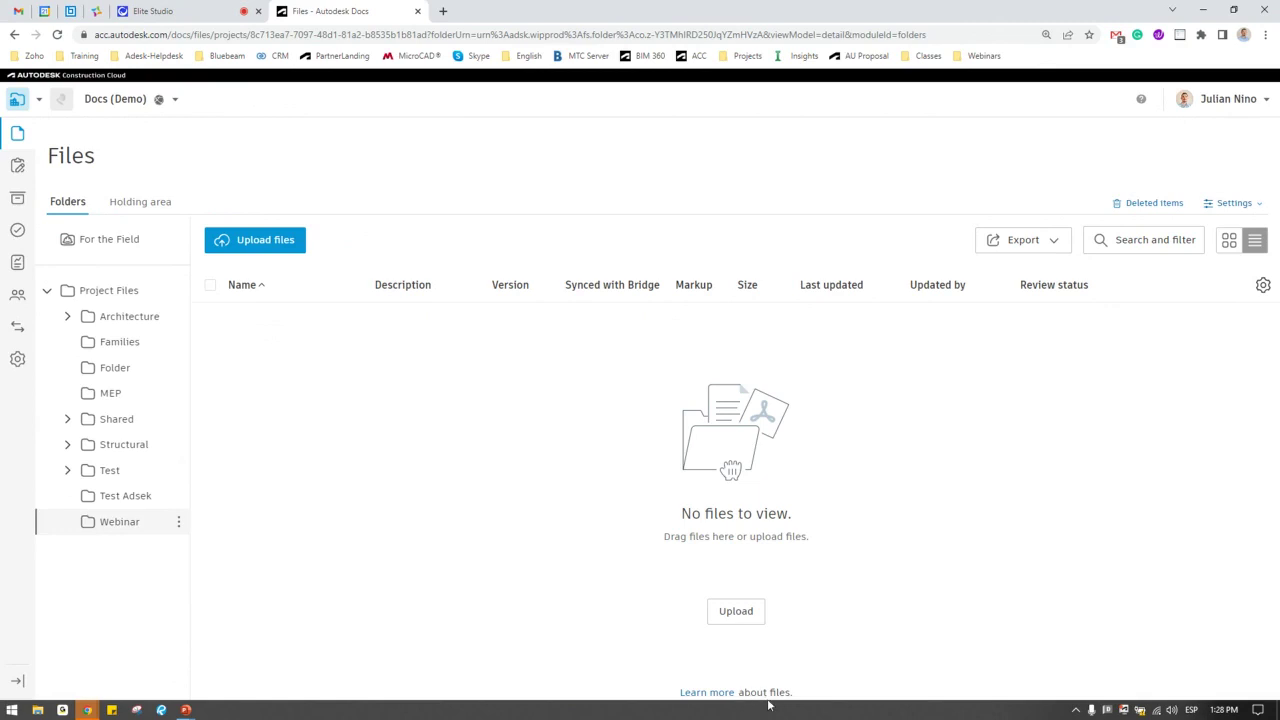
left_click(263, 243)
left_click(740, 622)
left_click(740, 622)
left_click(740, 622)
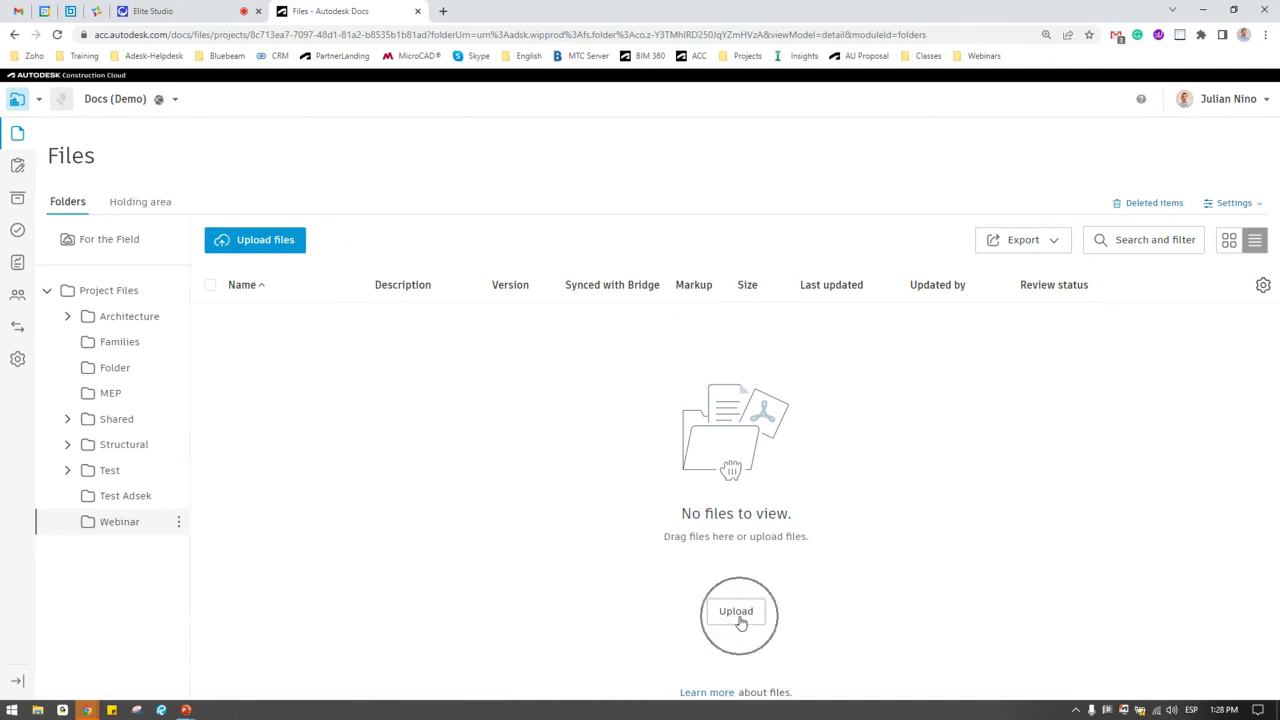
left_click(740, 622)
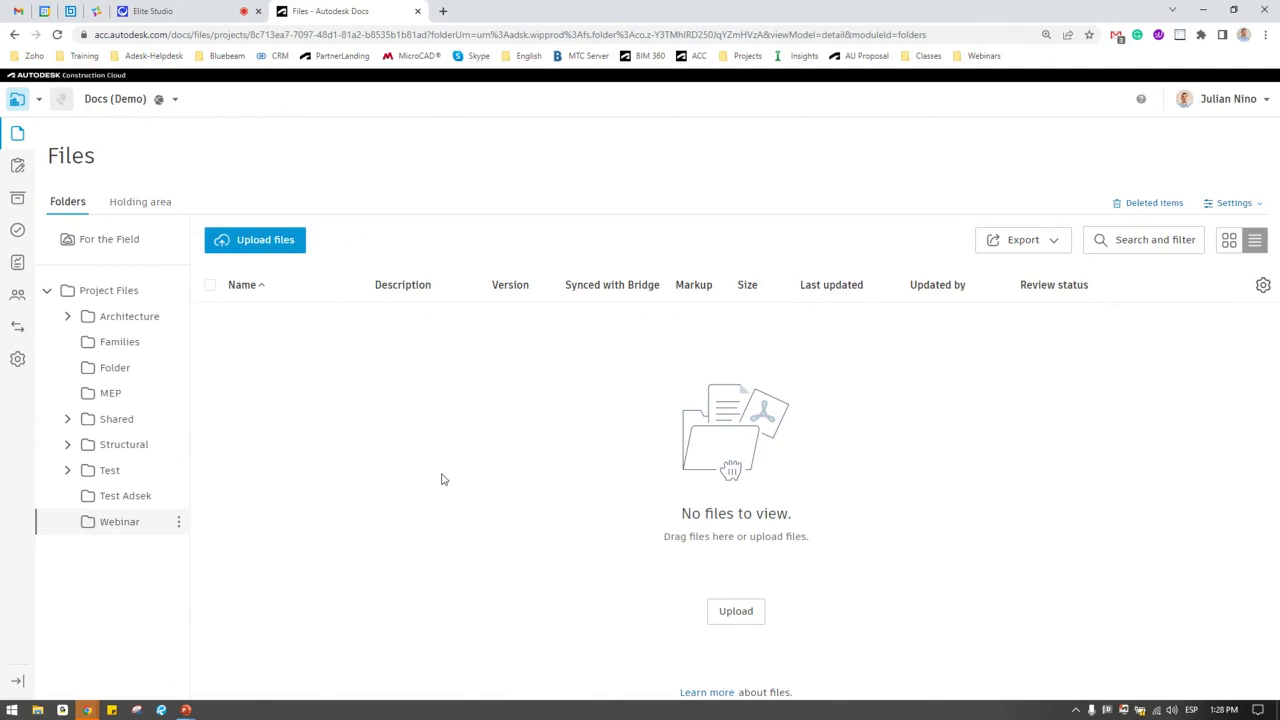
Upload hazard.jpg to the Webinar folder from the computer's Desktop folder Upload to Webinar and finish the upload
left_click(246, 250)
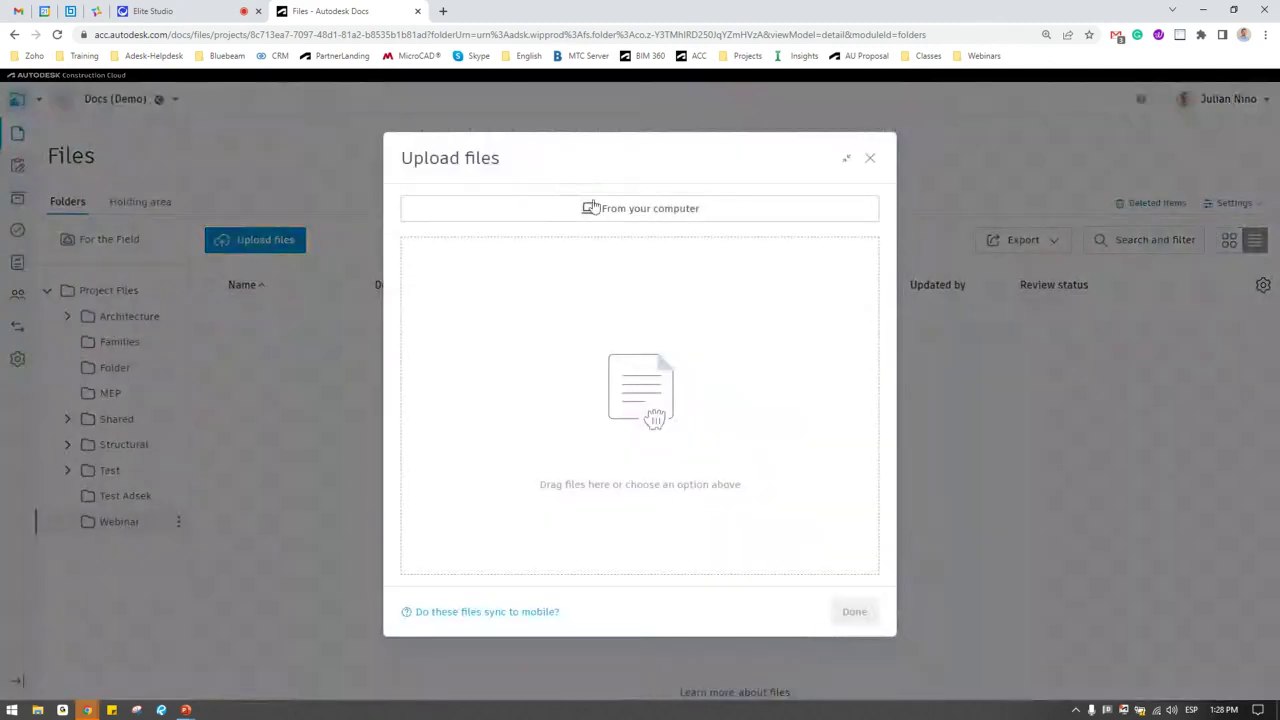
left_click(603, 210)
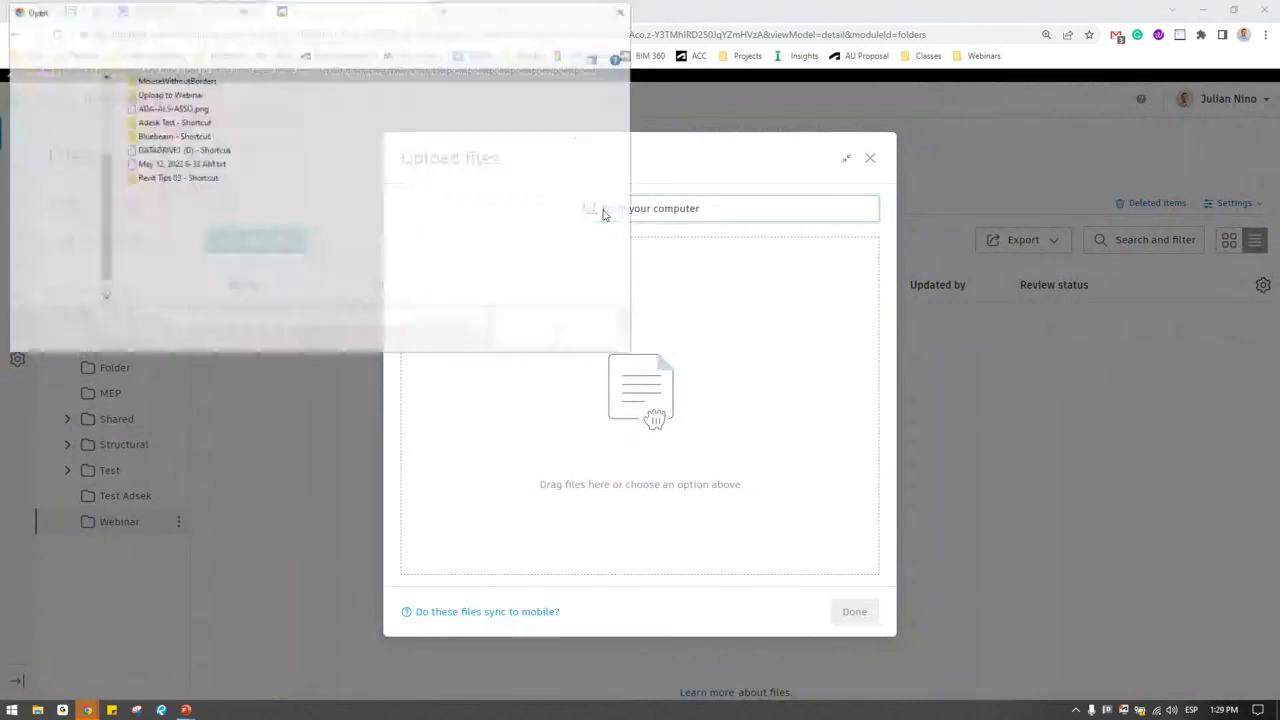
left_click(52, 163)
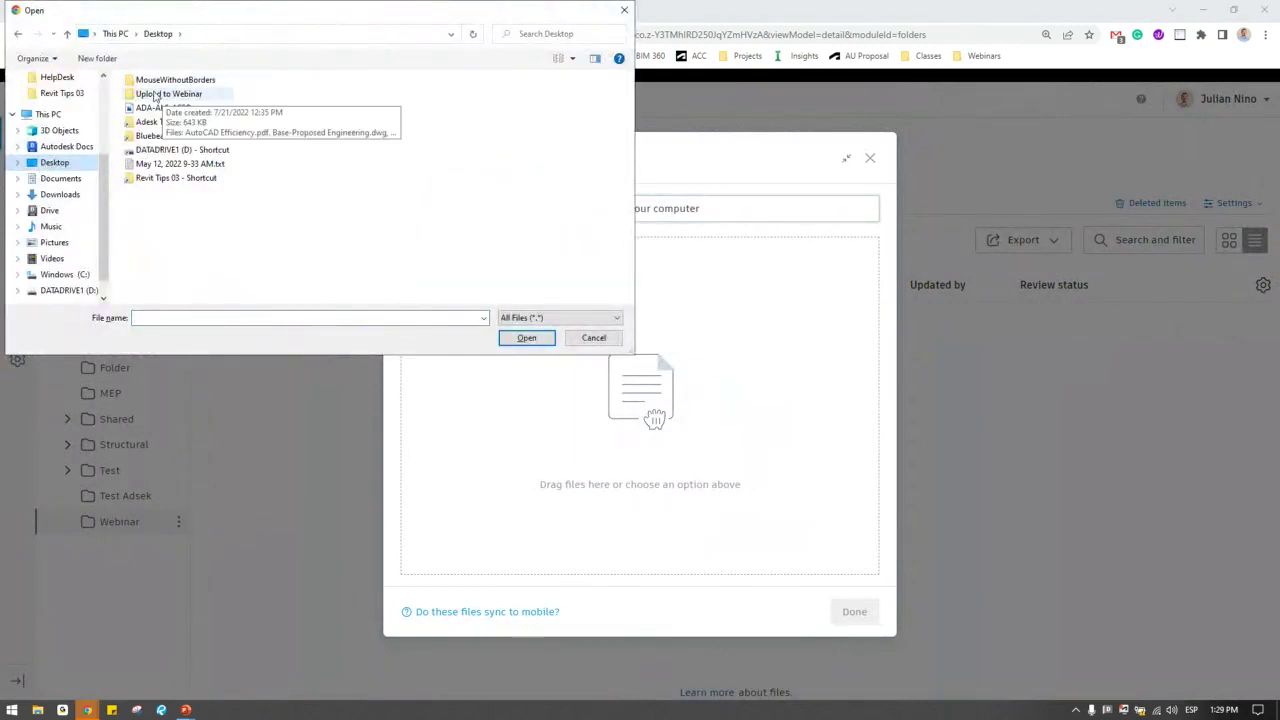
double_click(196, 95)
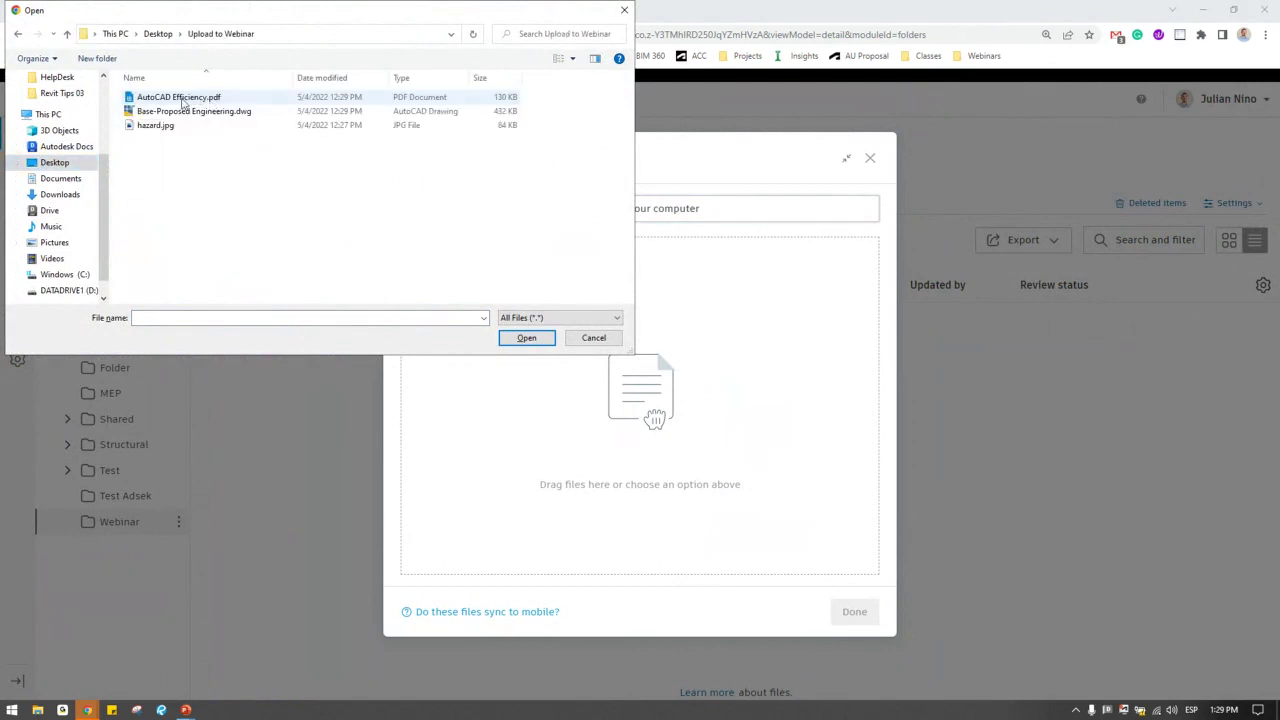
left_click(154, 129)
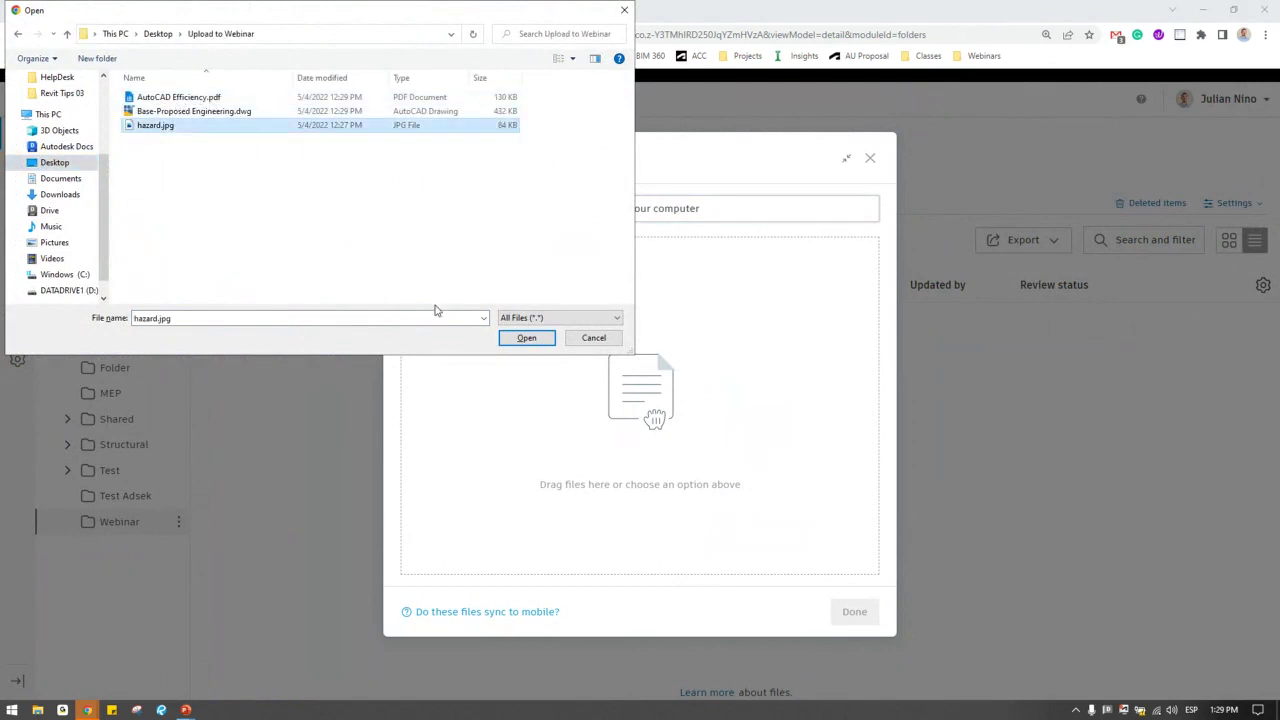
left_click(526, 337)
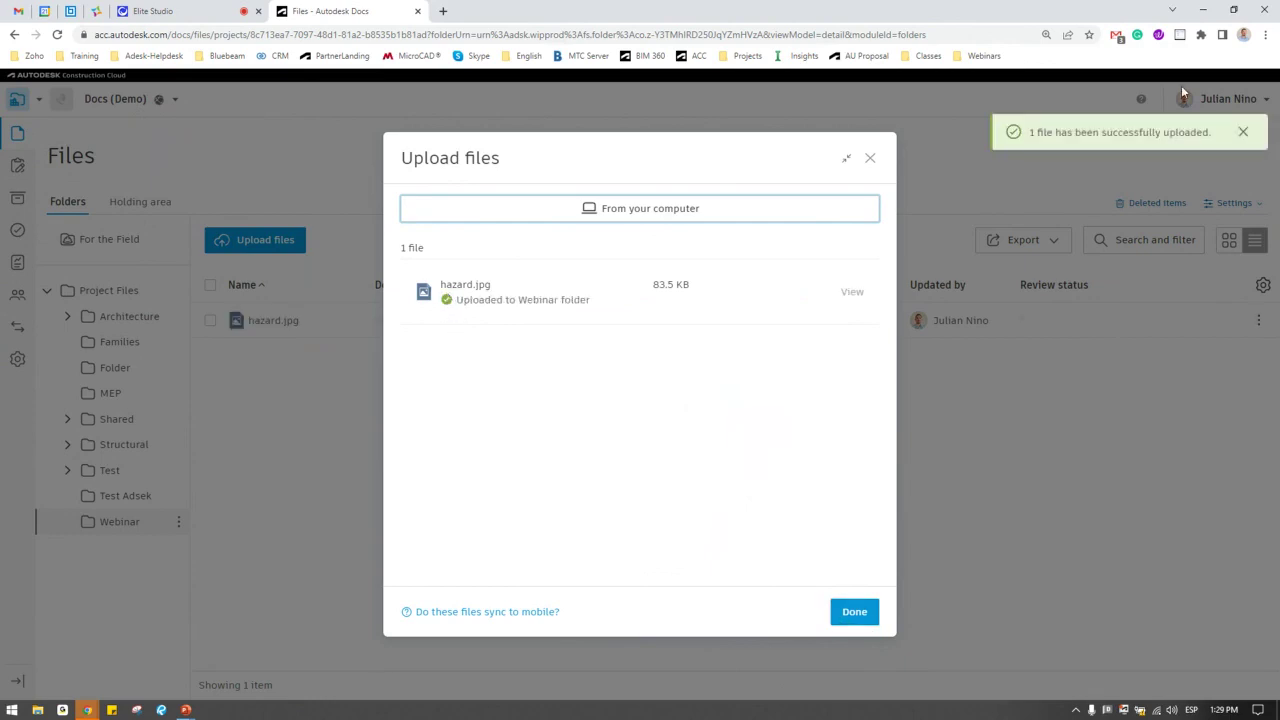
left_click(855, 615)
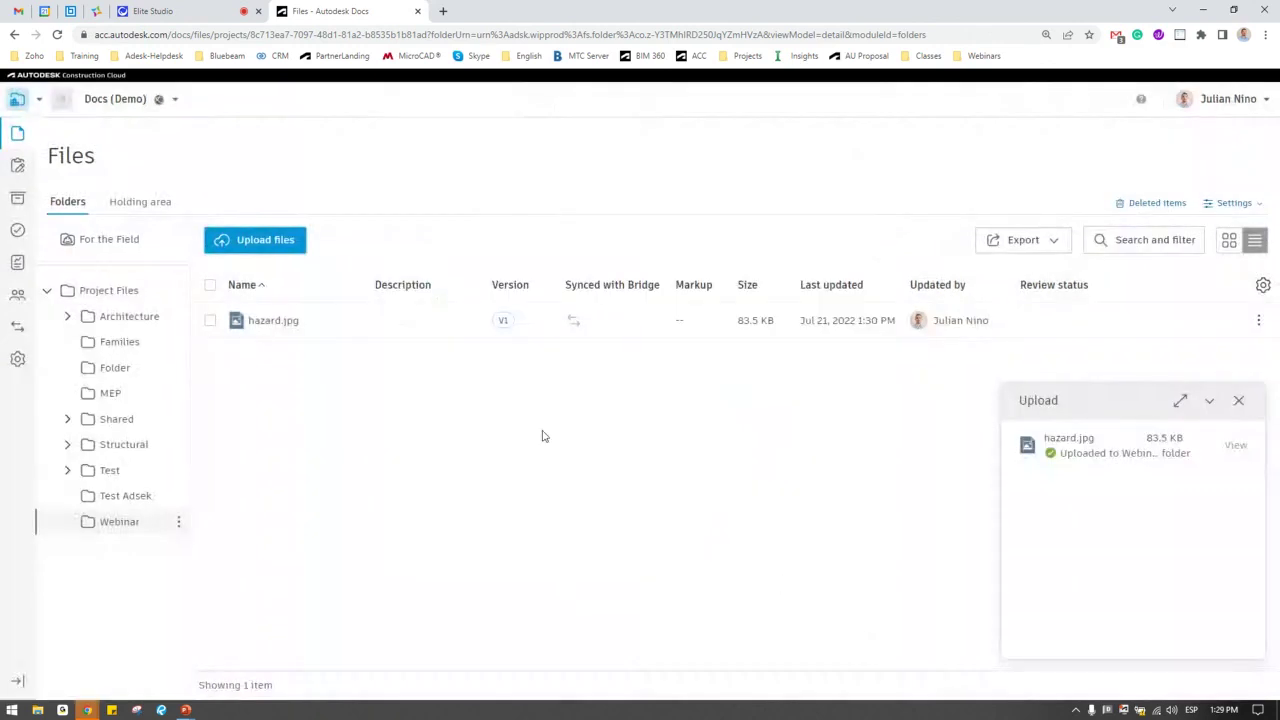
Preview hazard.jpg in the viewer, return to the Webinar folder and dismiss the upload status
left_click(271, 322)
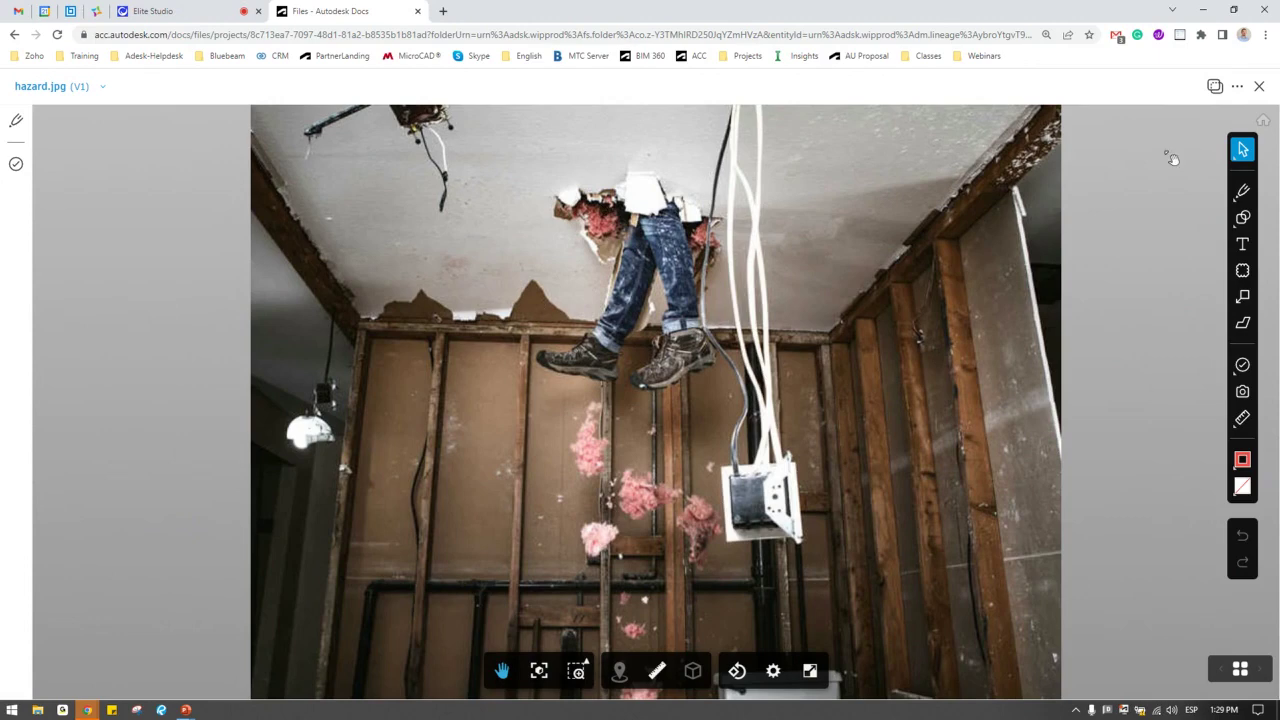
left_click(1259, 86)
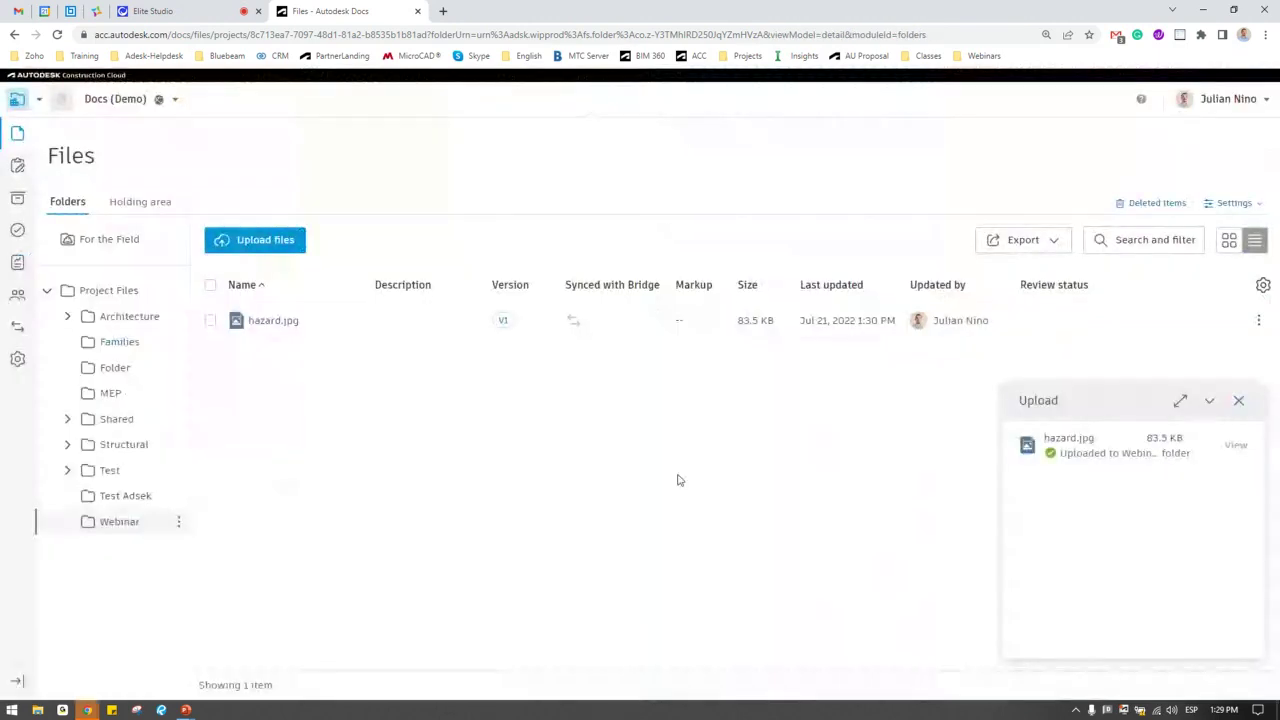
left_click(1240, 400)
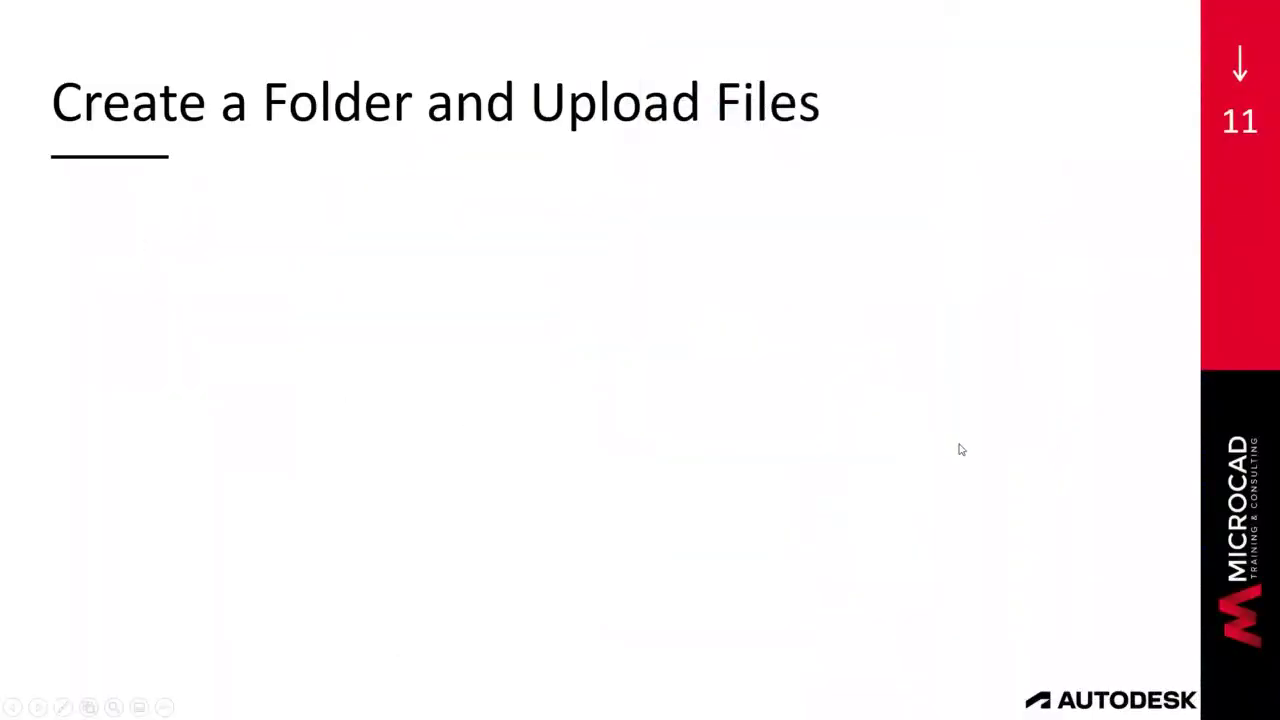
Upload Base-Proposed Engineering.dwg directly from the desktop's Upload to Webinar folder window into the Webinar folder, and open the uploaded drawing in the viewer
key("Escape")
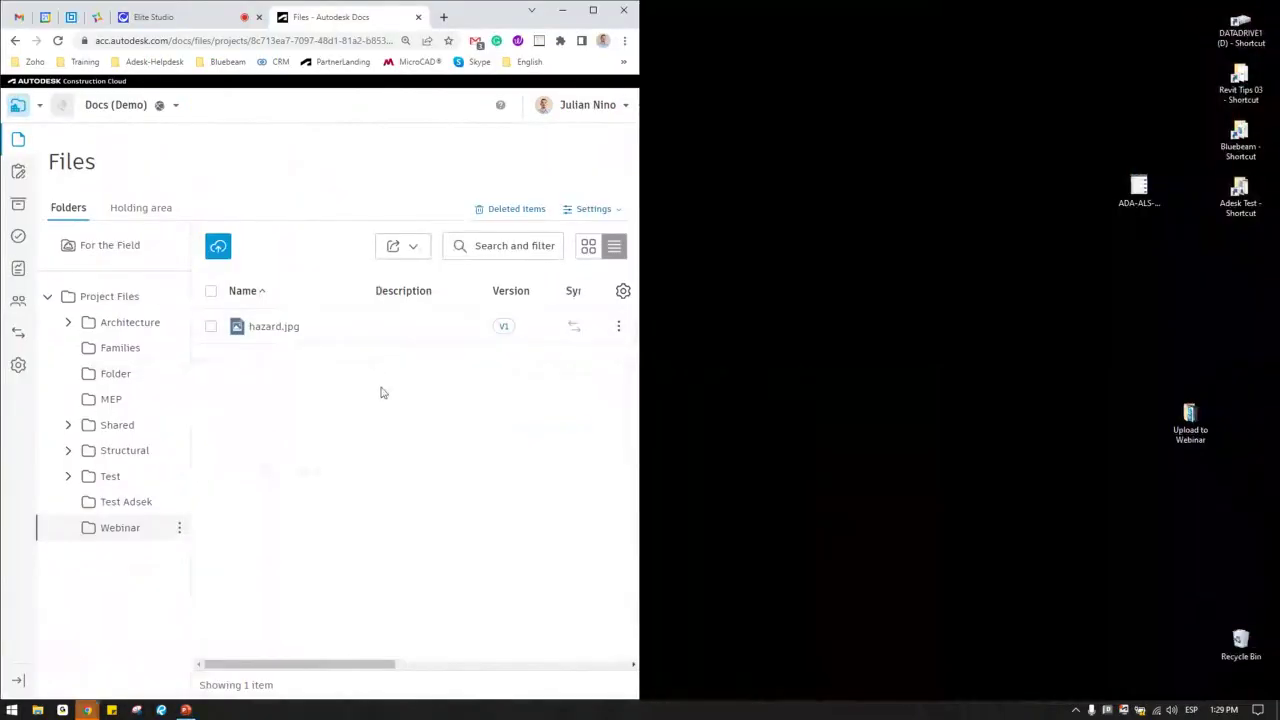
double_click(1190, 428)
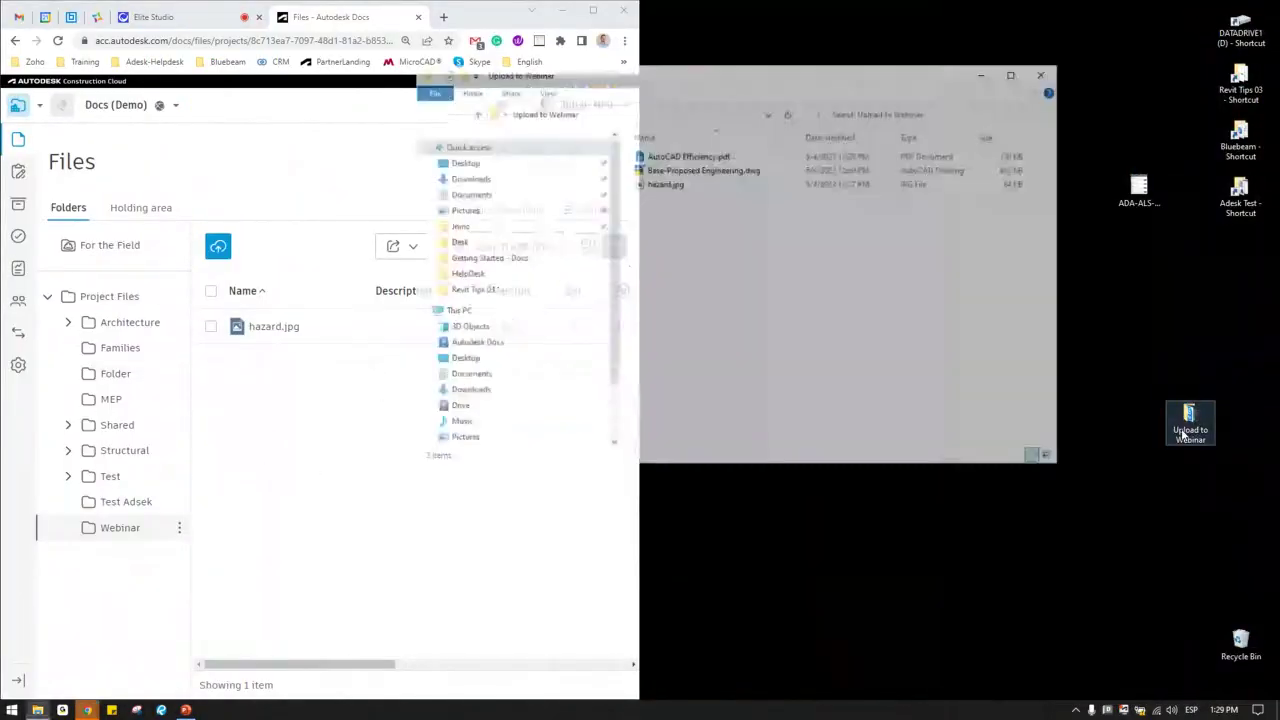
left_click_drag(719, 87, 980, 126)
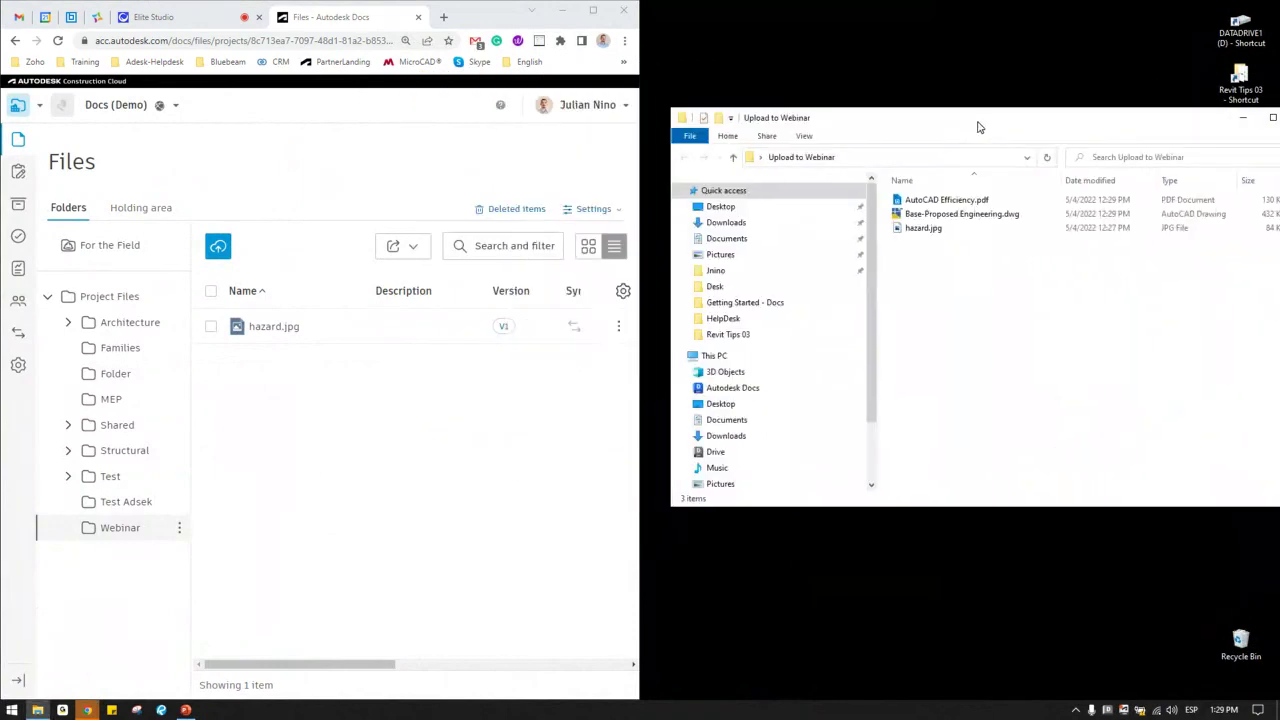
left_click_drag(958, 216, 452, 463)
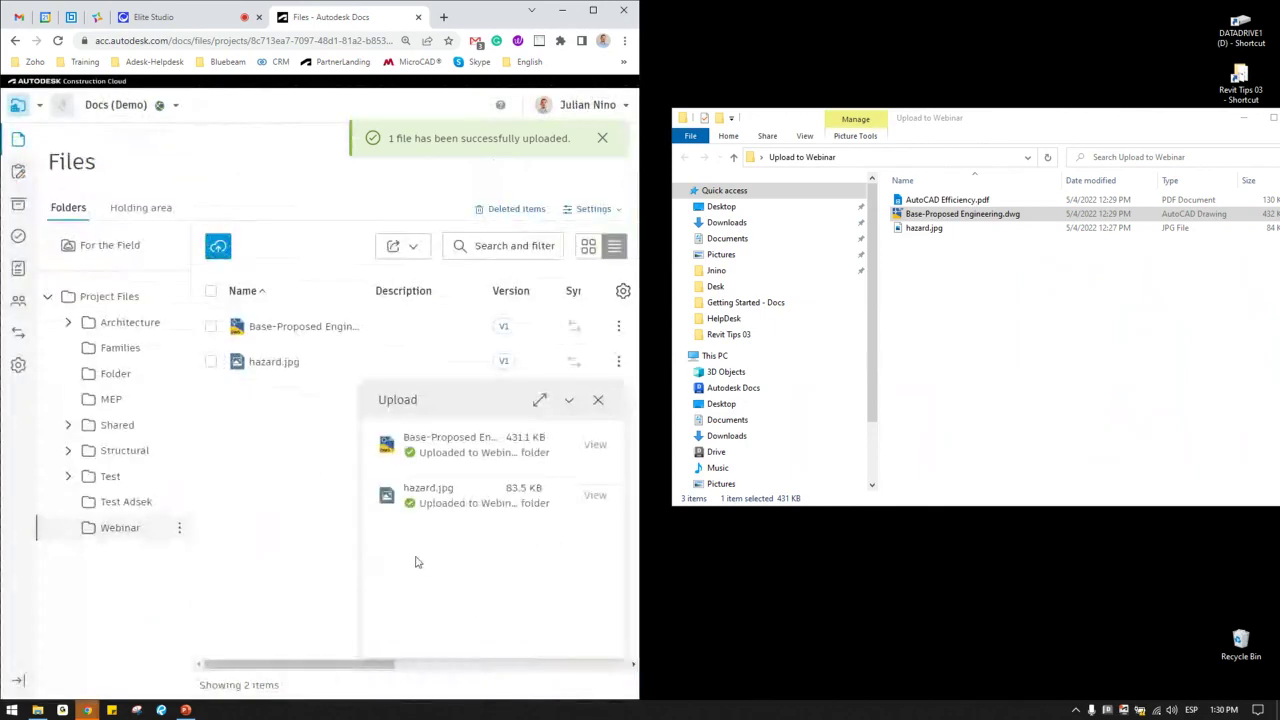
left_click(600, 402)
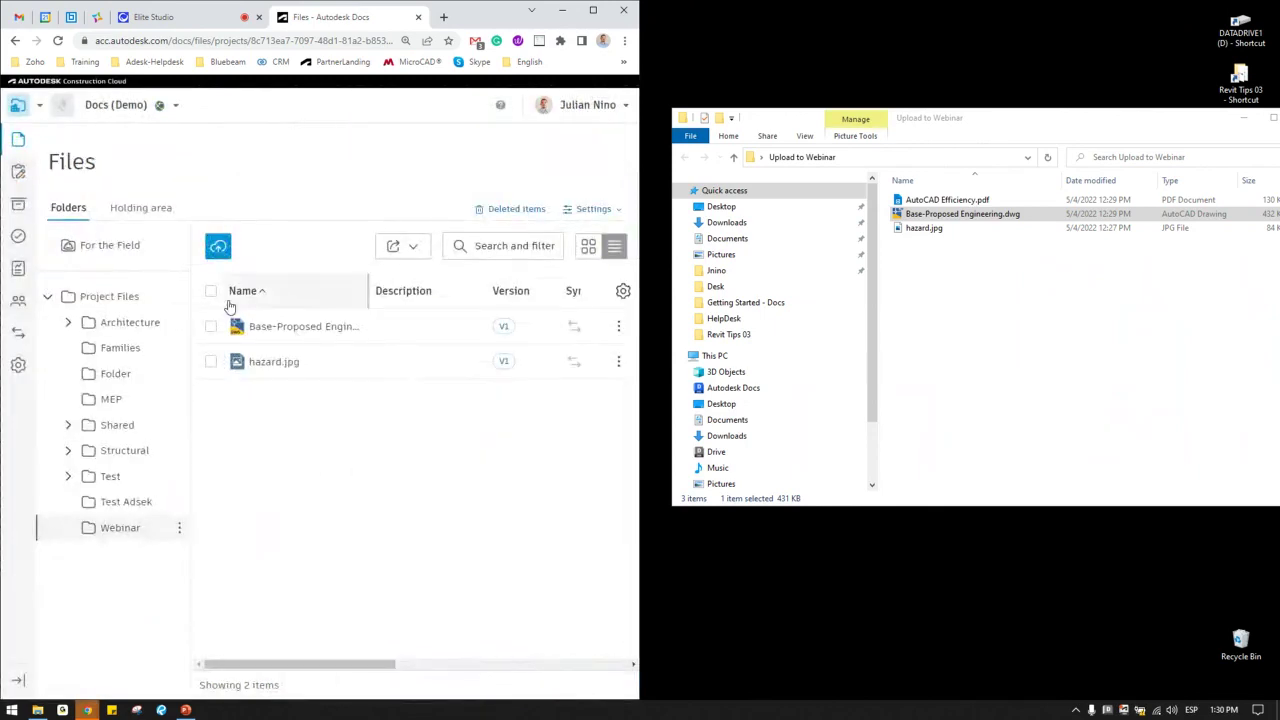
left_click(271, 333)
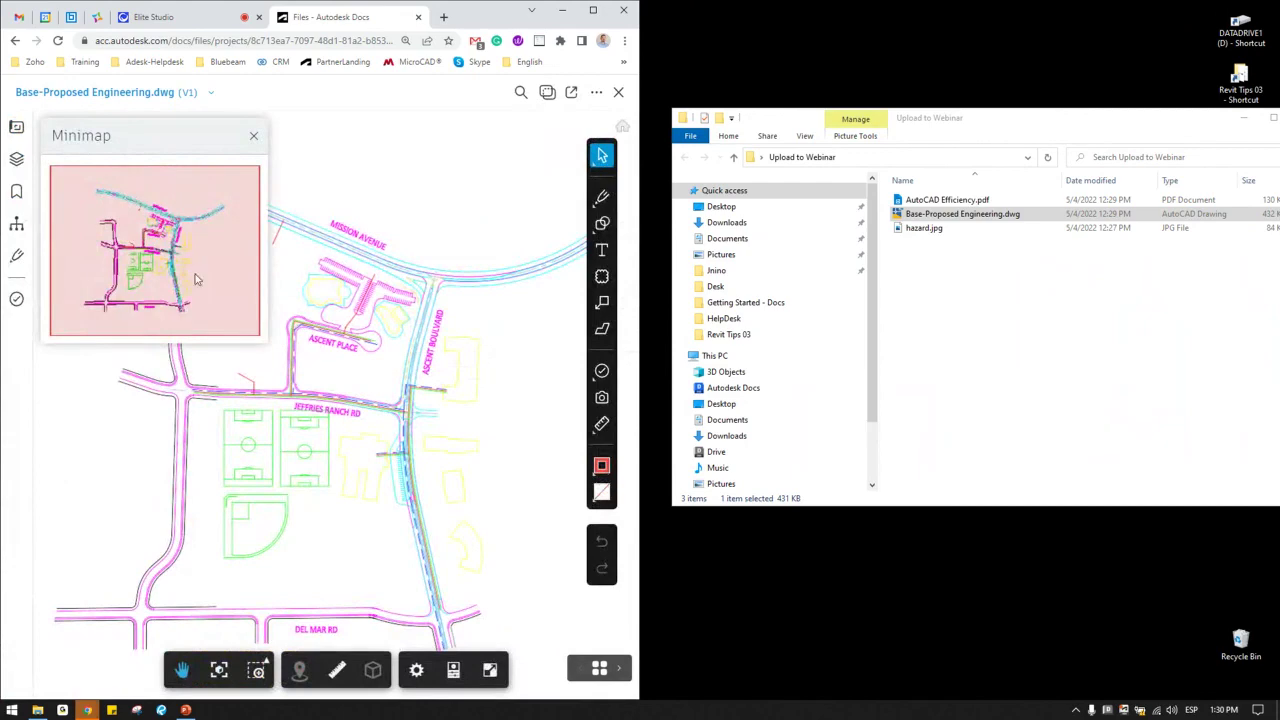
Inspect the roads and buildings in Base-Proposed Engineering.dwg up close, and exit the viewer to the Webinar folder
scroll(364, 385, "up", 5)
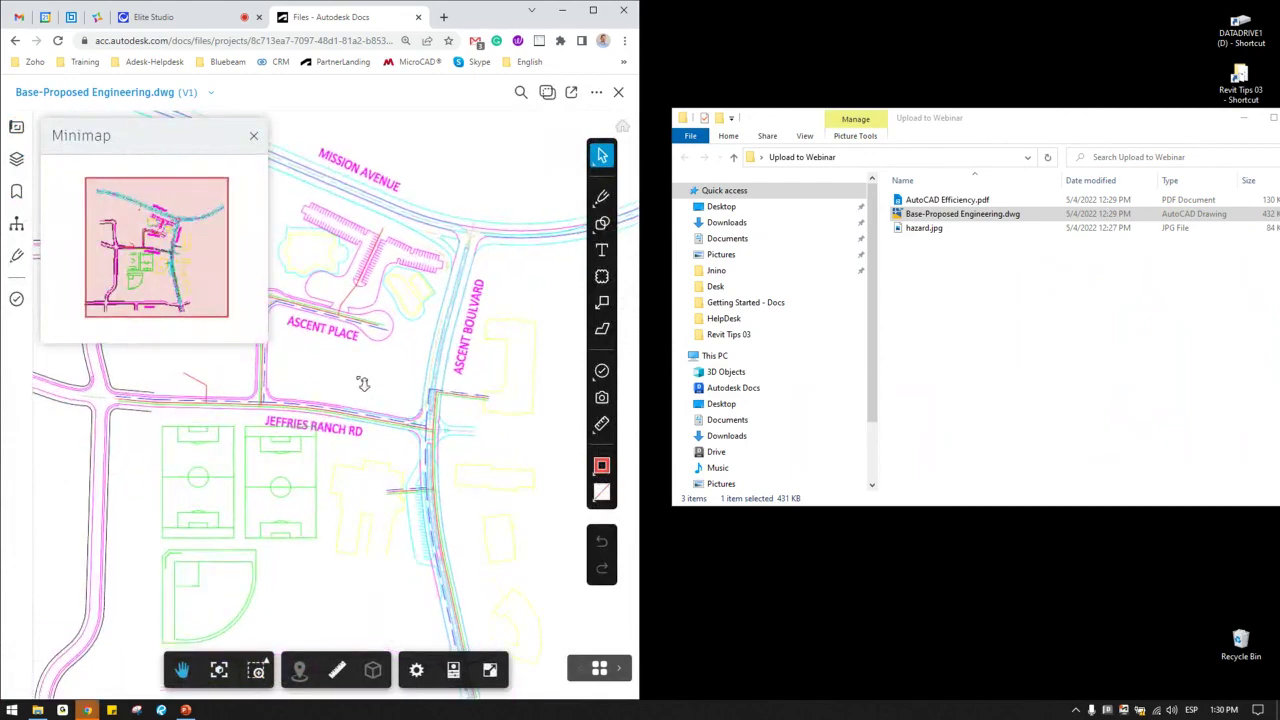
scroll(364, 385, "down", 3)
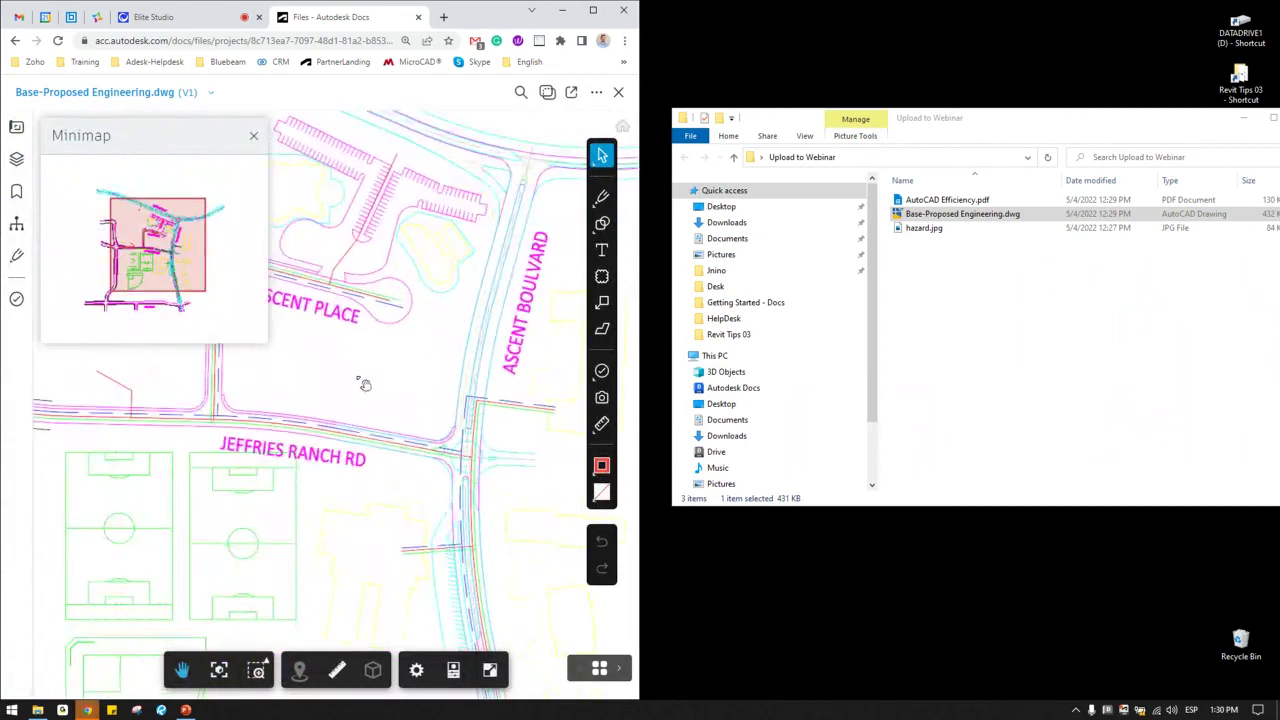
scroll(364, 385, "up", 1)
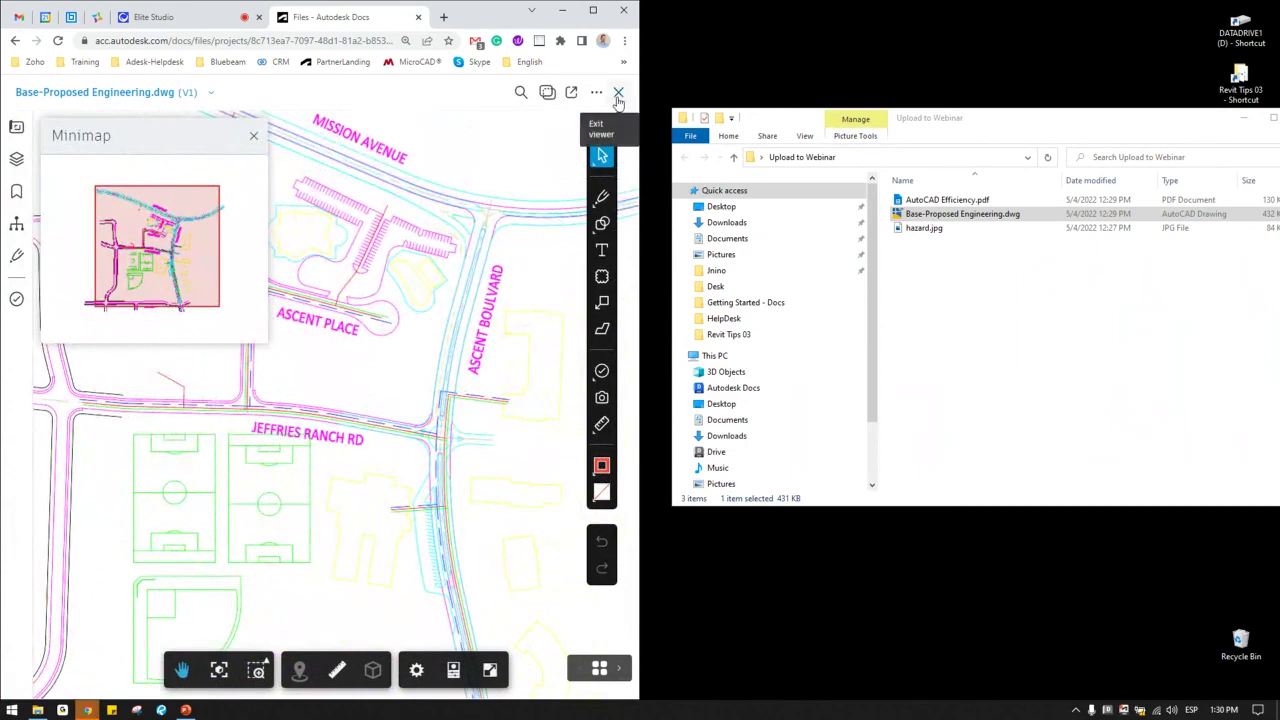
left_click(618, 93)
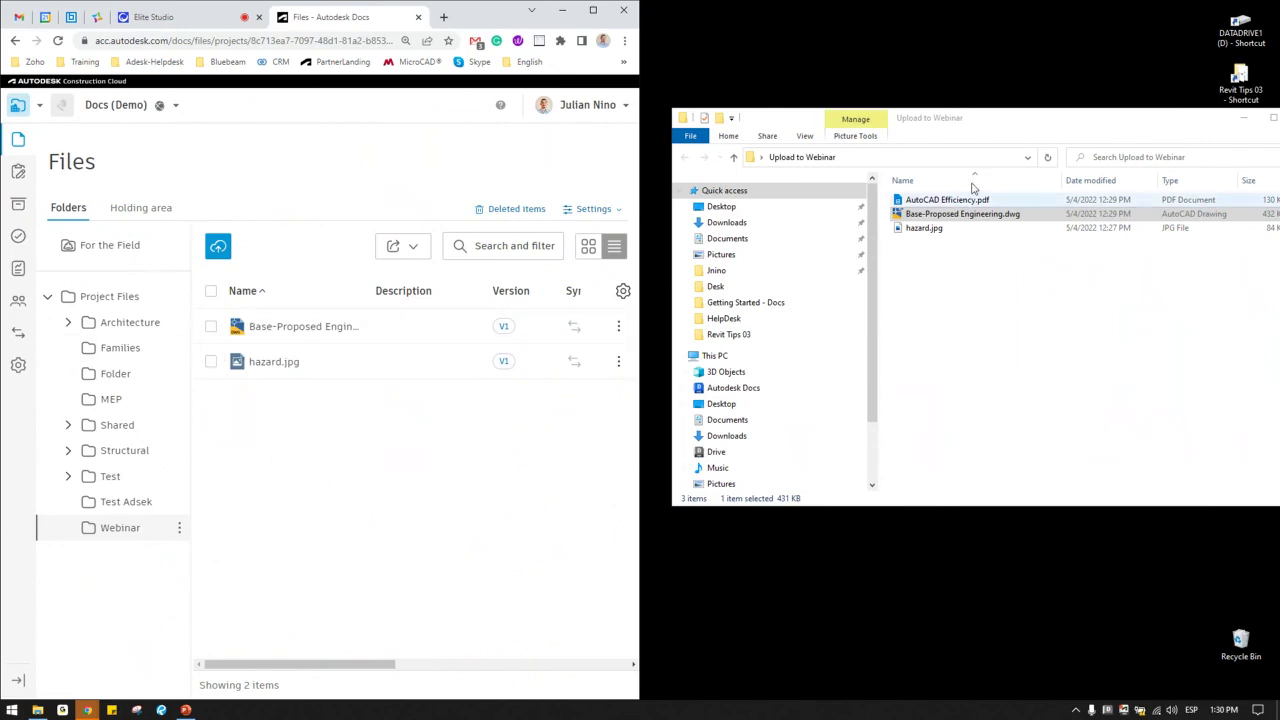
Move the Upload to Webinar window aside, look at the Autodesk Desktop Connector options in the system tray and dismiss them
left_click_drag(1003, 133, 405, 132)
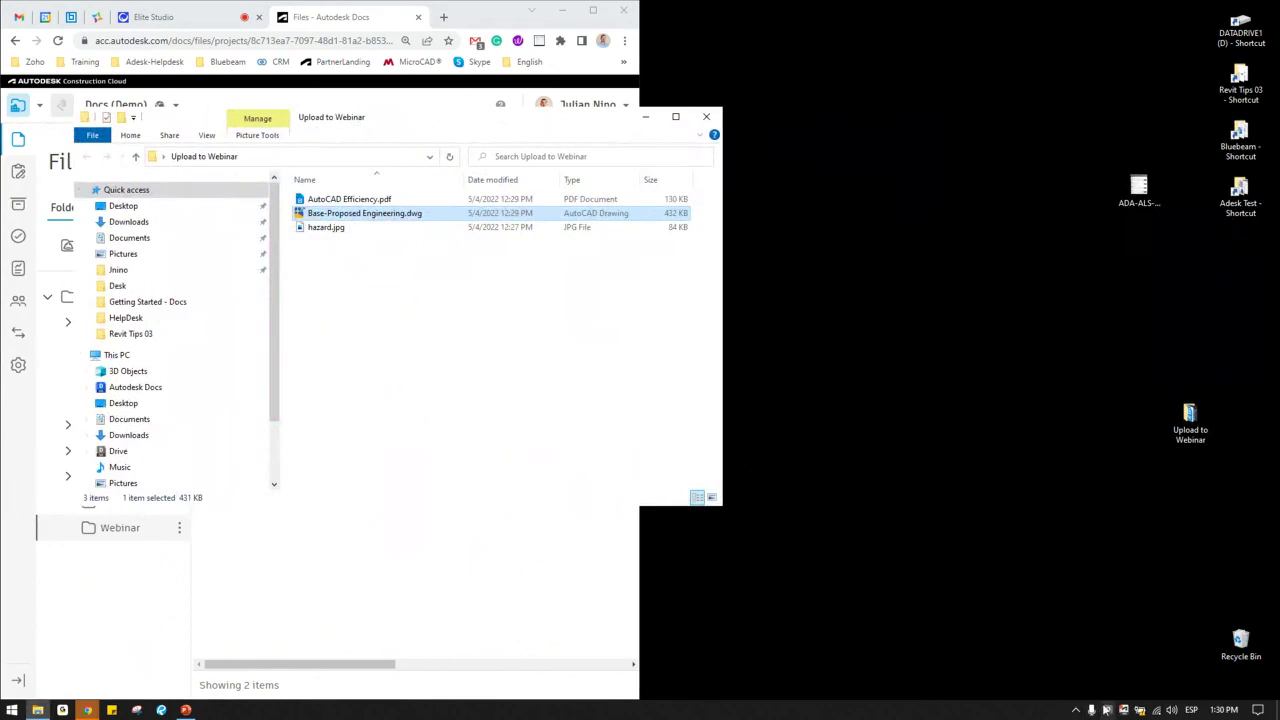
right_click(1107, 710)
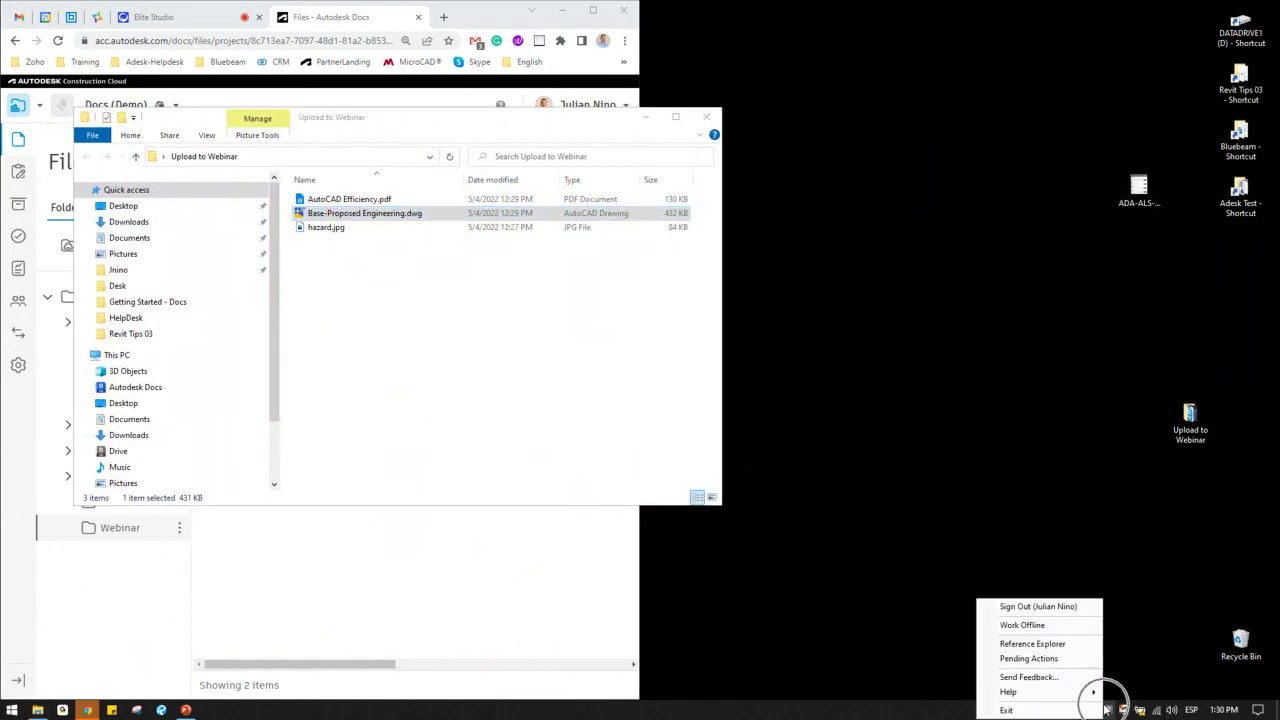
left_click(1107, 714)
right_click(1109, 709)
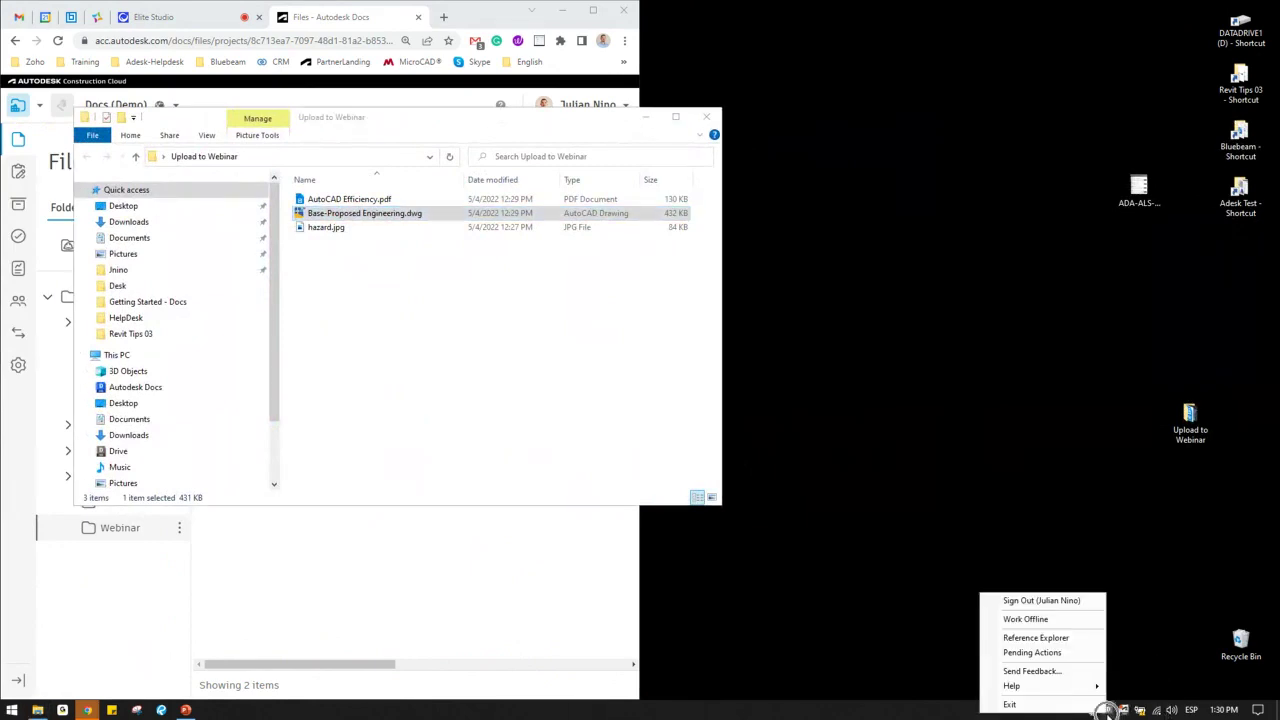
left_click(1136, 634)
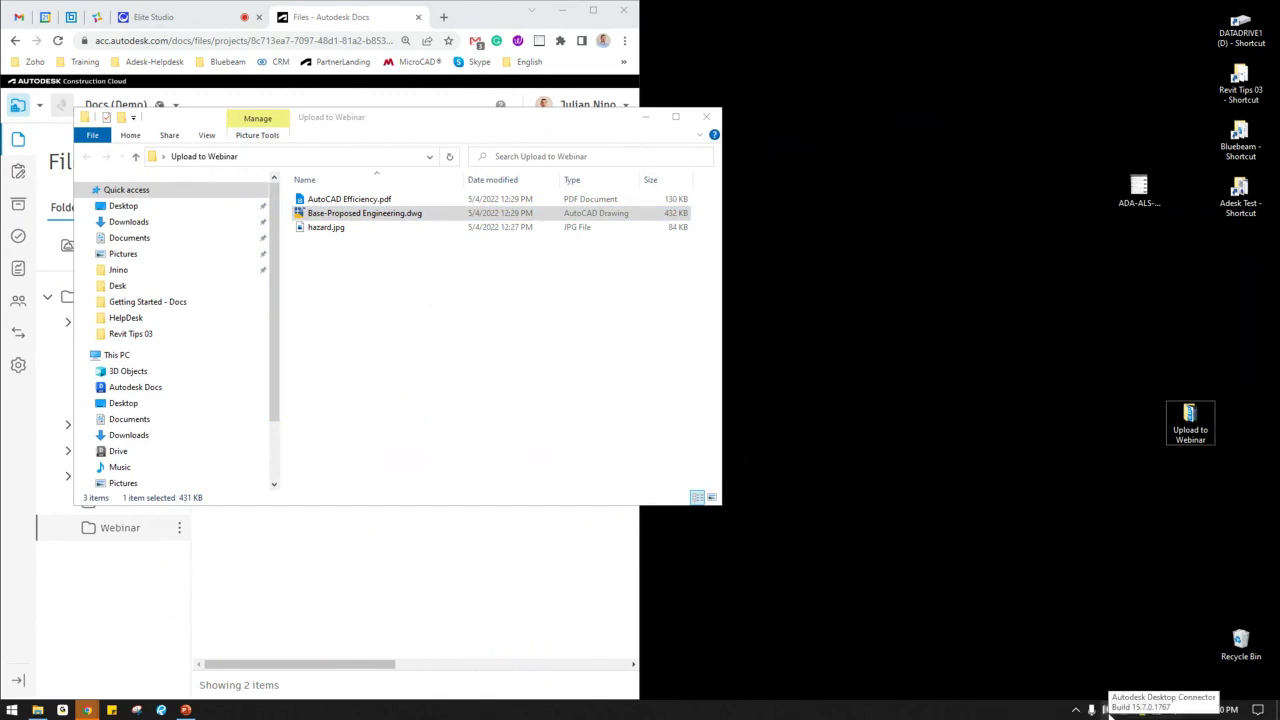
right_click(1108, 711)
left_click(505, 385)
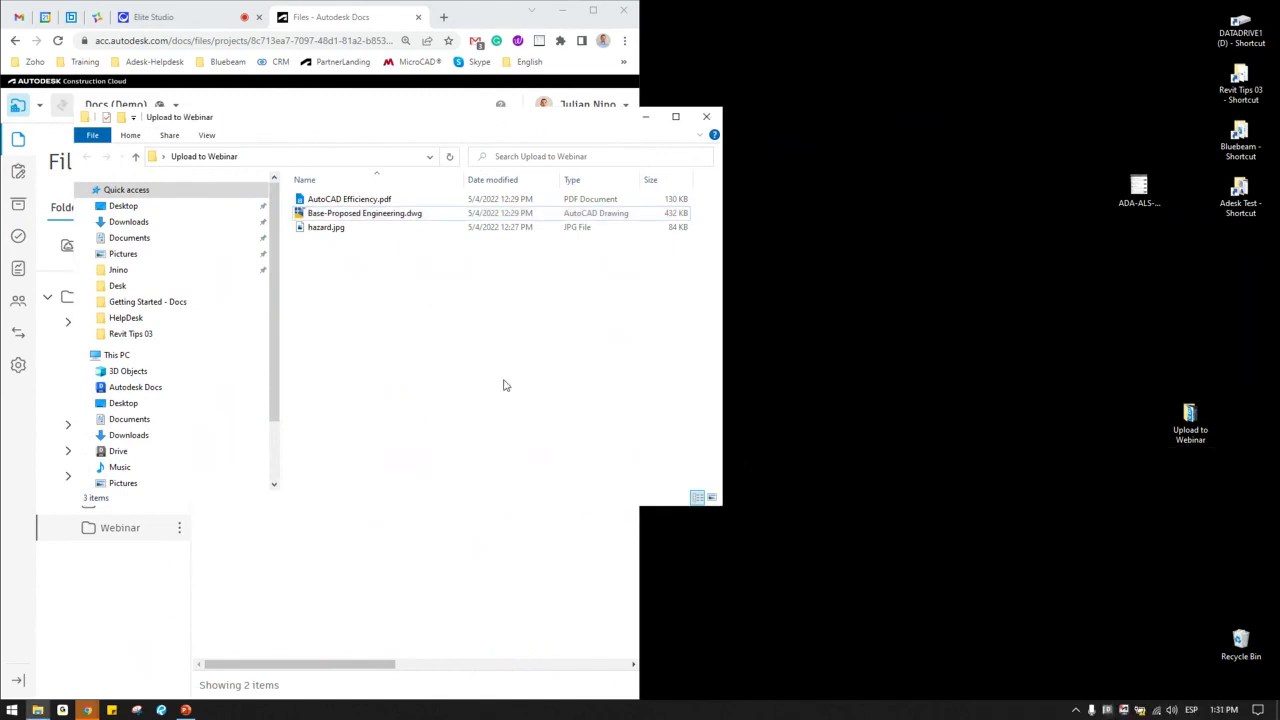
Open a second File Explorer window beside the first, show the Desktop in the first one and select its Upload to Webinar folder
key("ctrl+n")
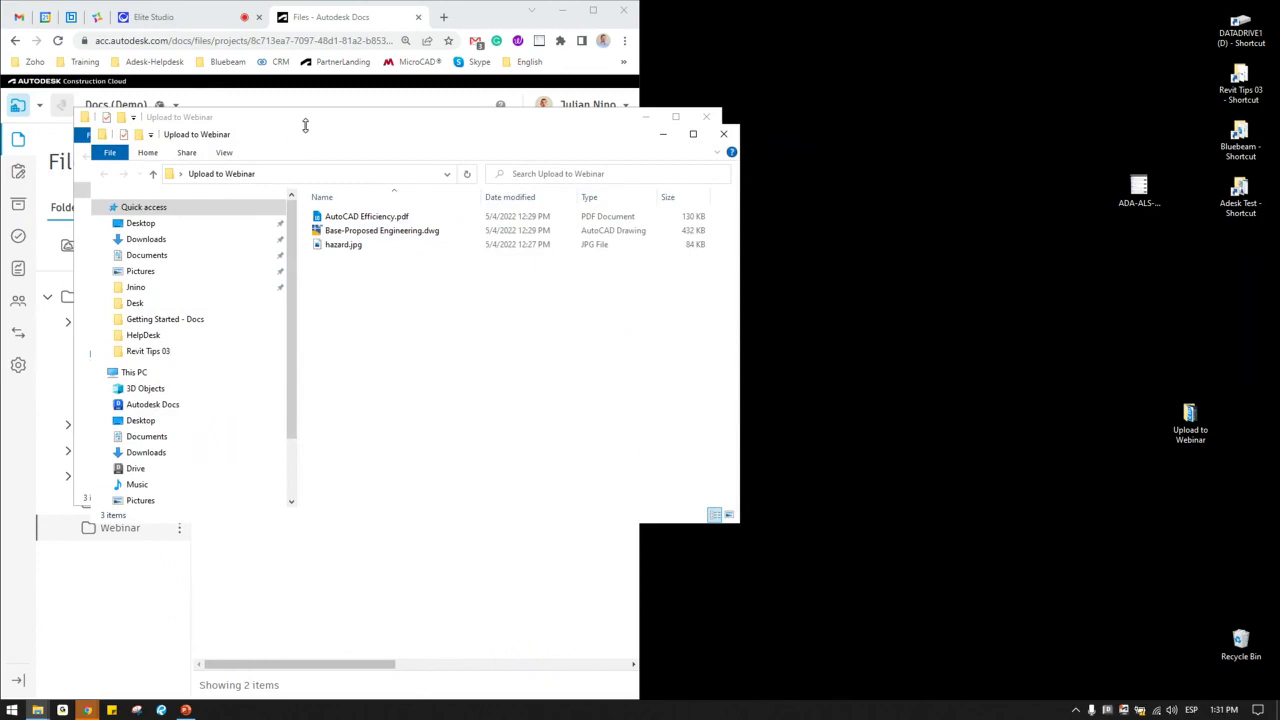
left_click_drag(305, 125, 829, 143)
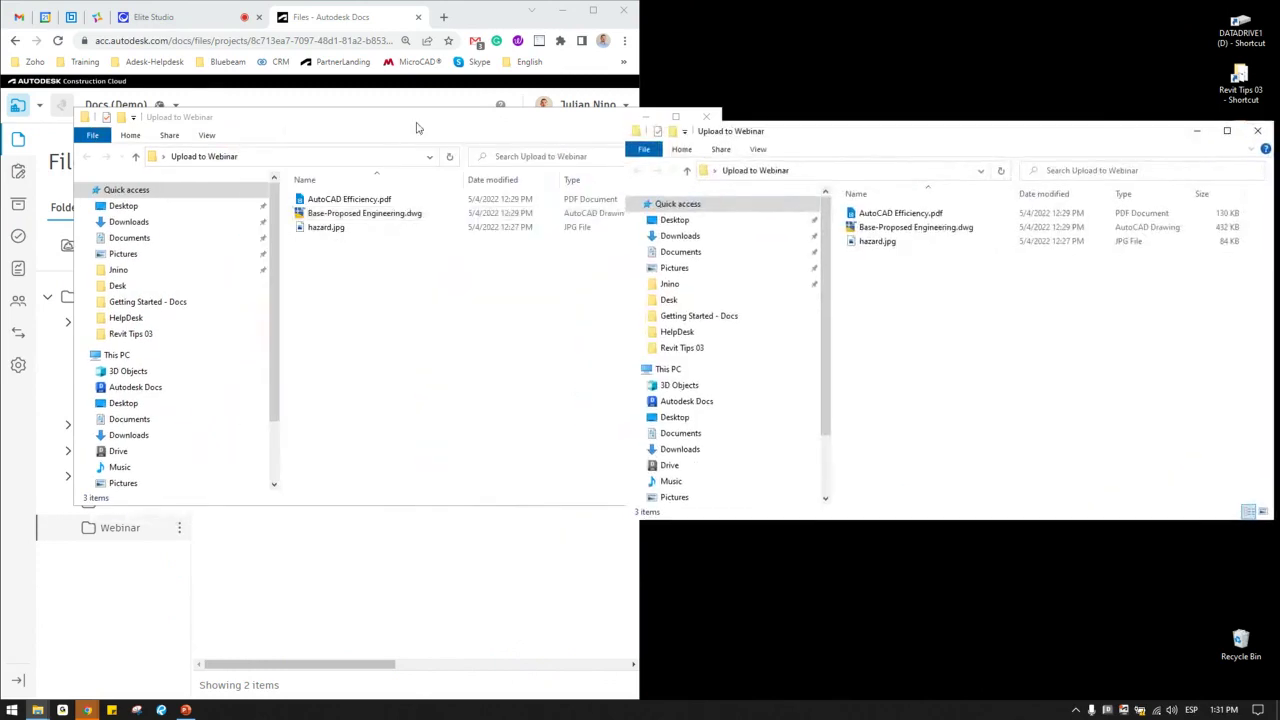
left_click_drag(418, 127, 367, 141)
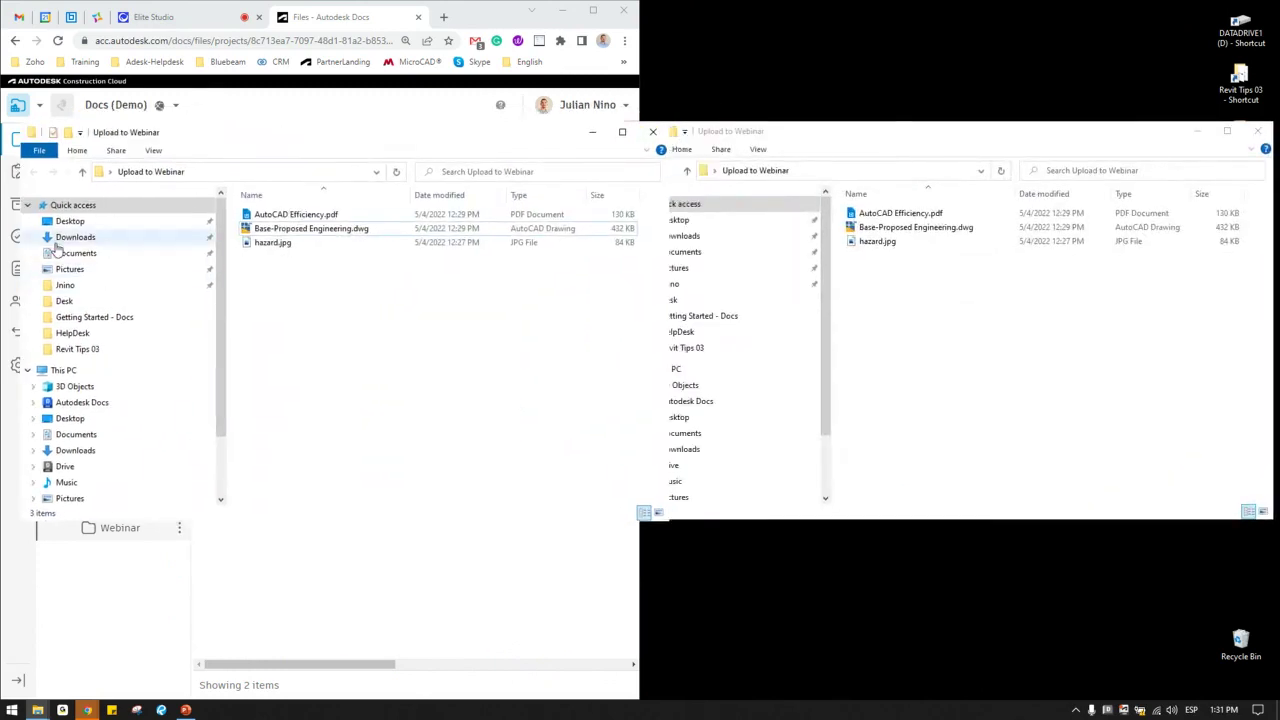
left_click(66, 221)
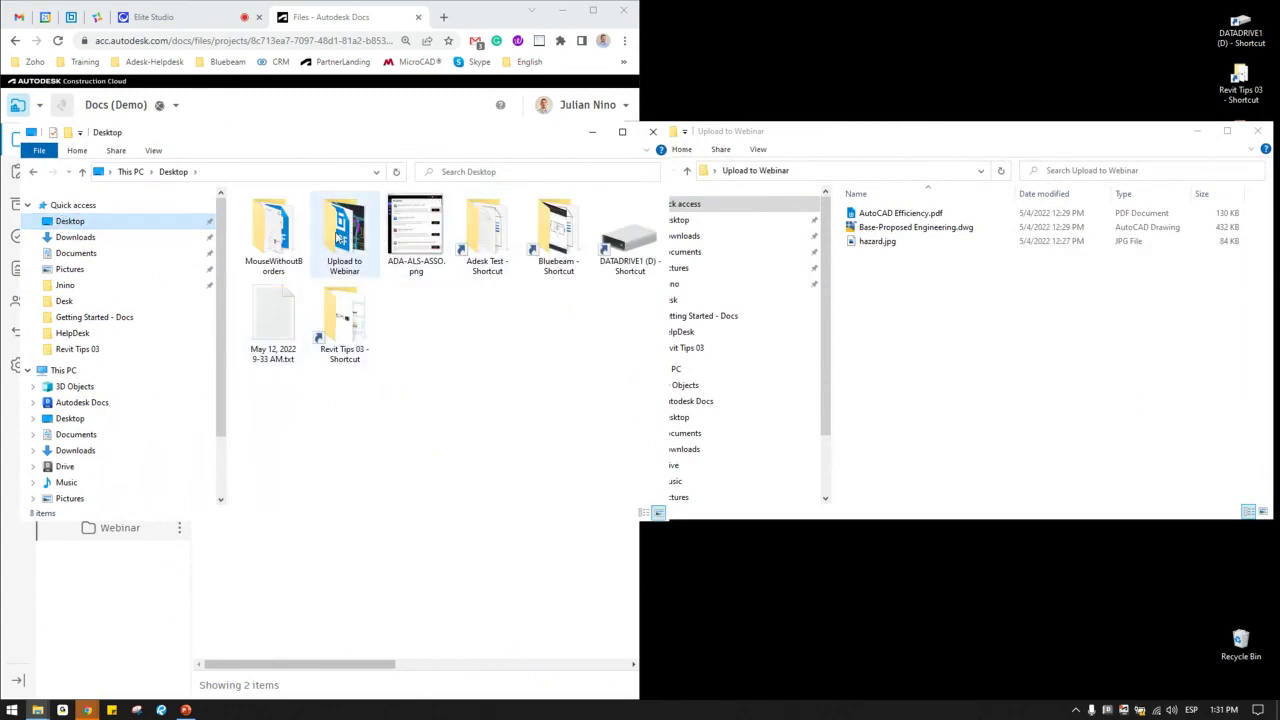
left_click(356, 262)
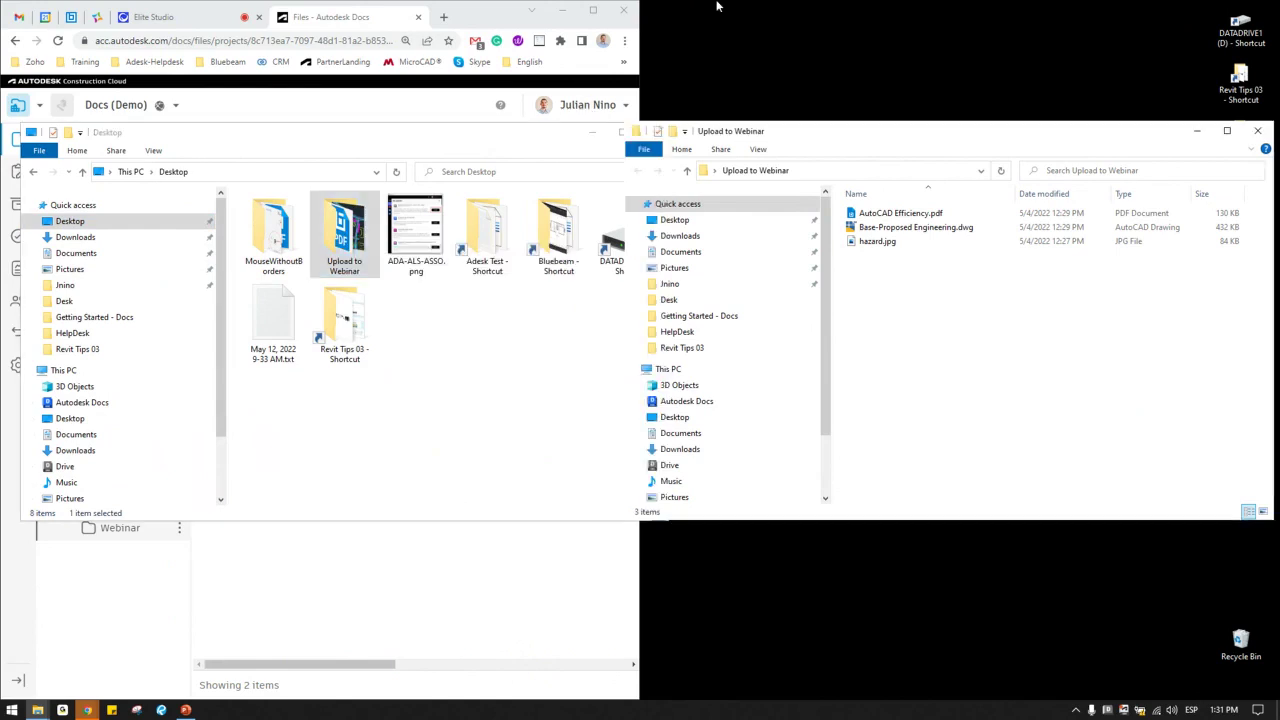
In the second File Explorer window, browse Autodesk Docs to the Docs (Demo) project under MicroCAD Training and Consulting
left_click(685, 403)
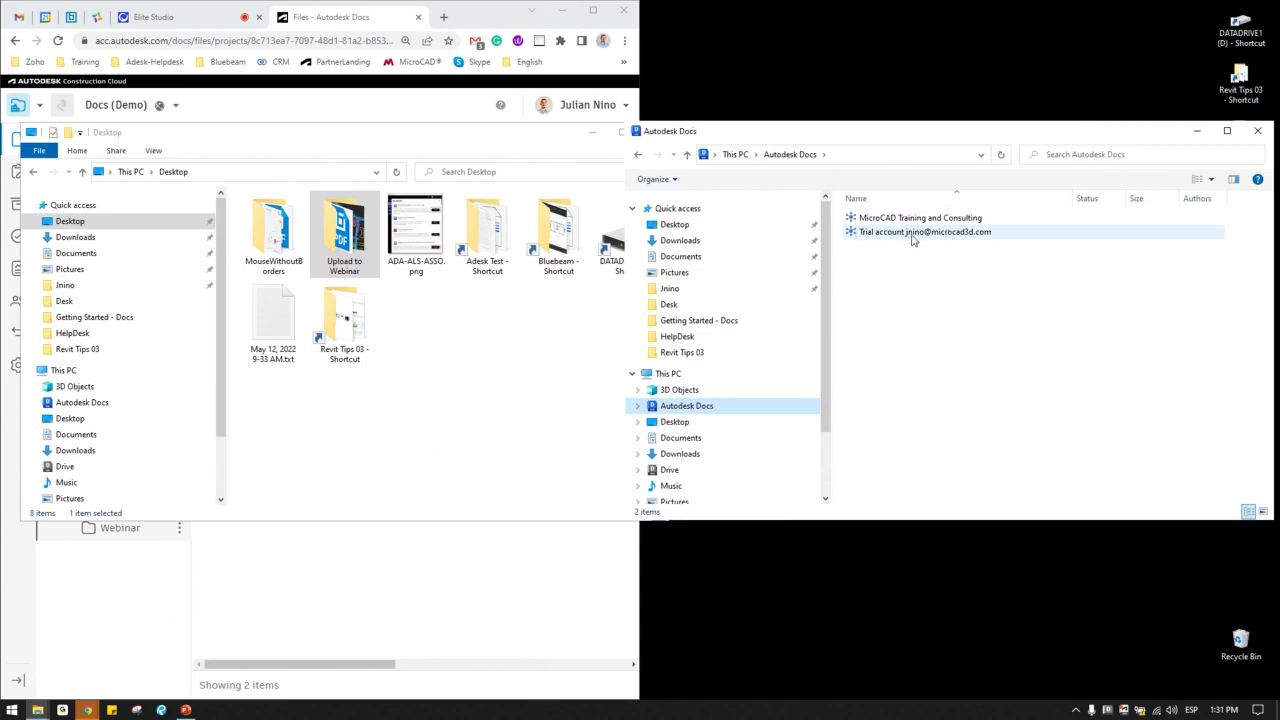
double_click(875, 220)
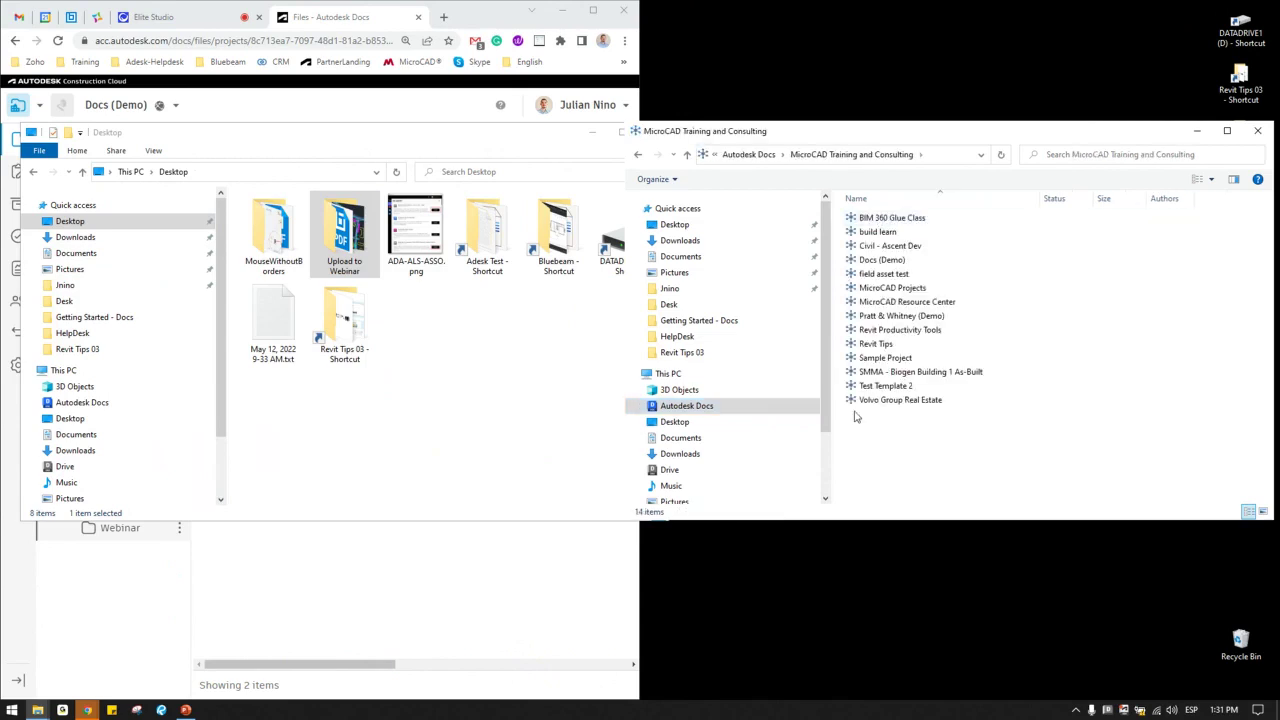
left_click(890, 264)
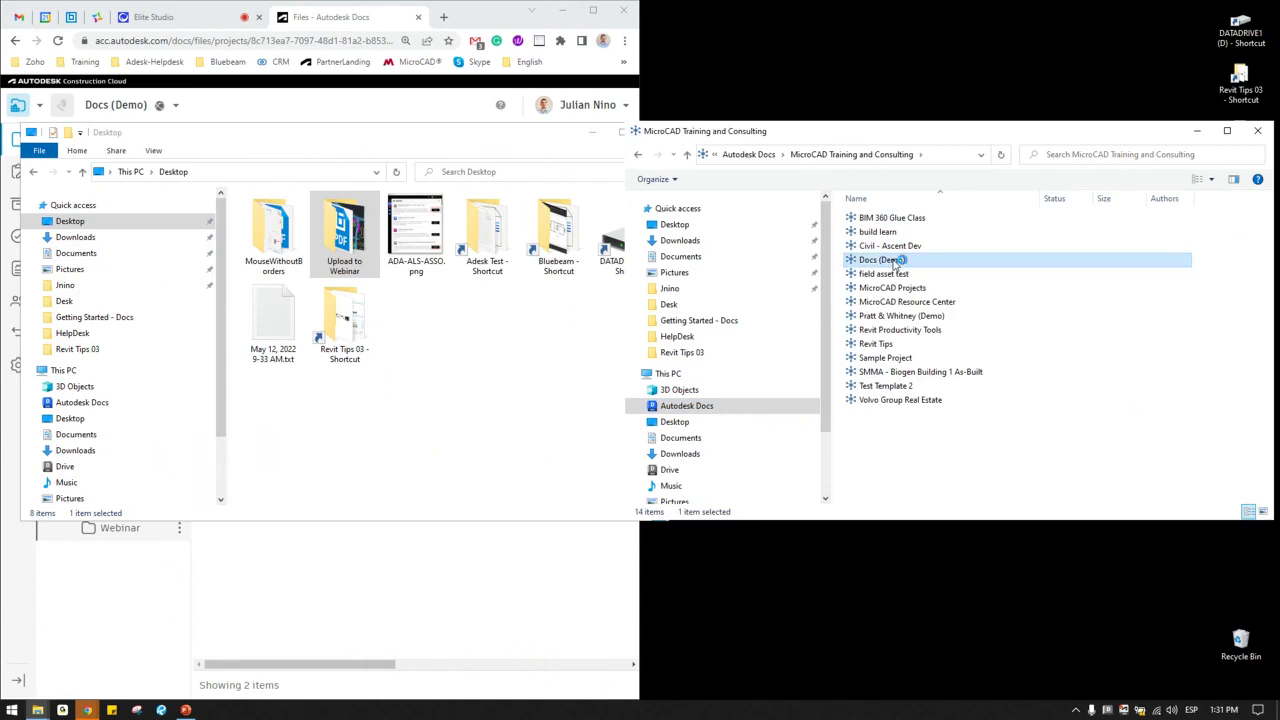
double_click(895, 264)
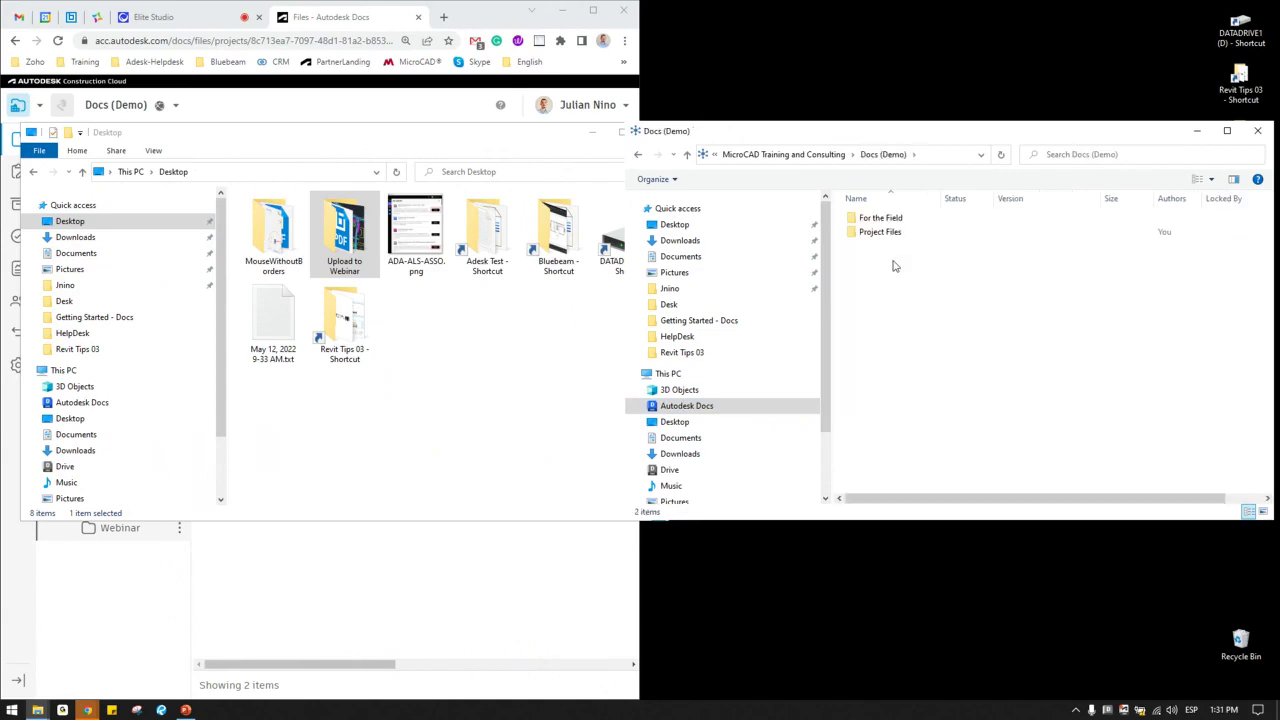
Minimize the Desktop window to reveal the web file list, and open the project's Project Files folder in the remaining File Explorer window
left_click(444, 152)
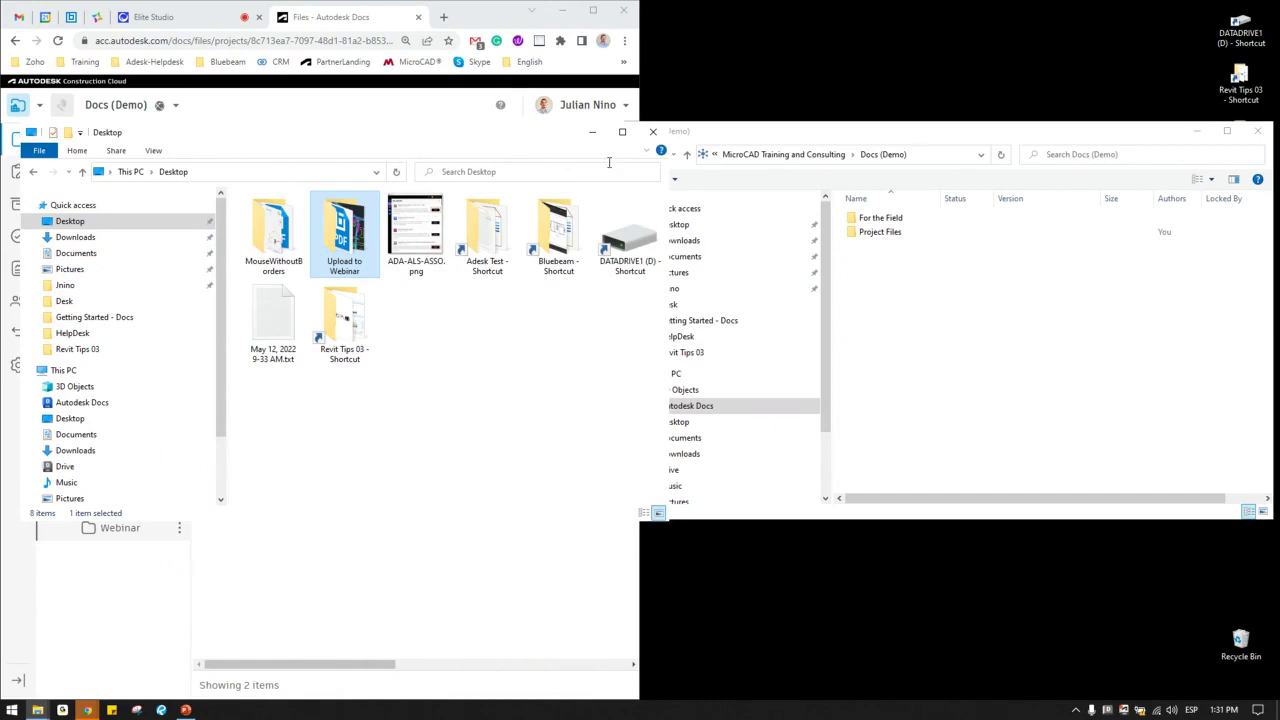
left_click(583, 442)
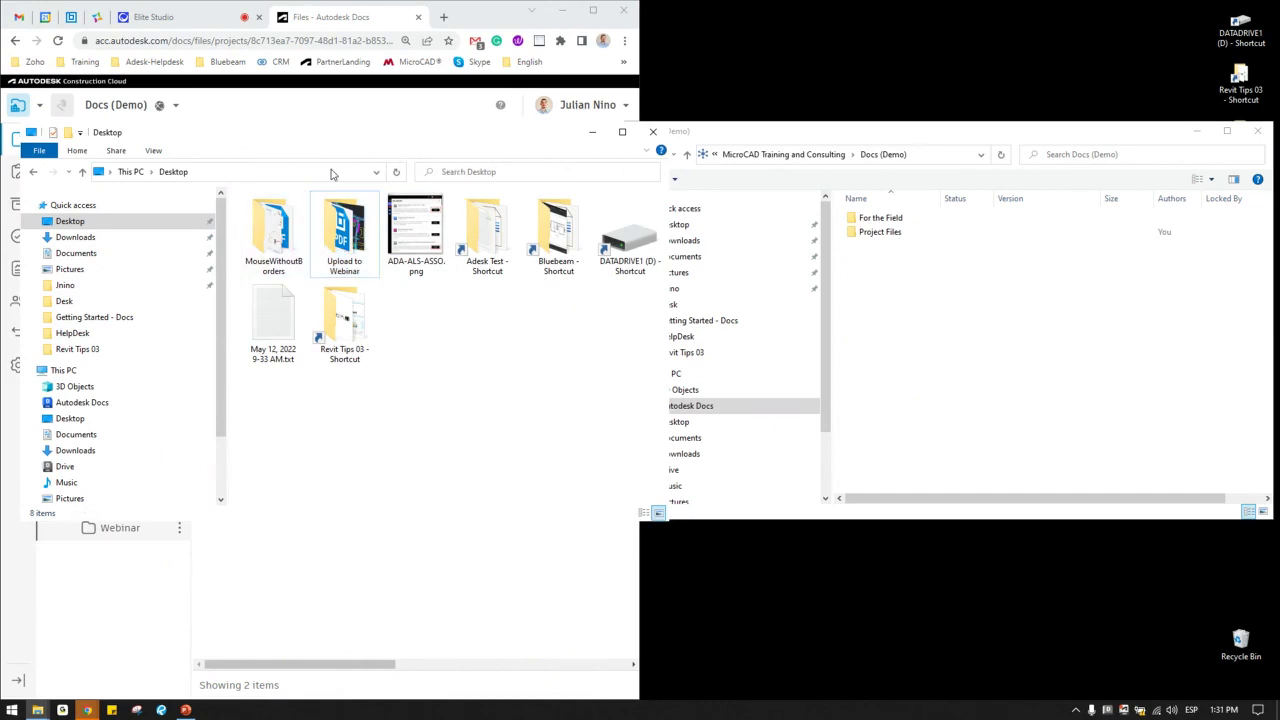
left_click(591, 134)
left_click_drag(799, 141, 818, 140)
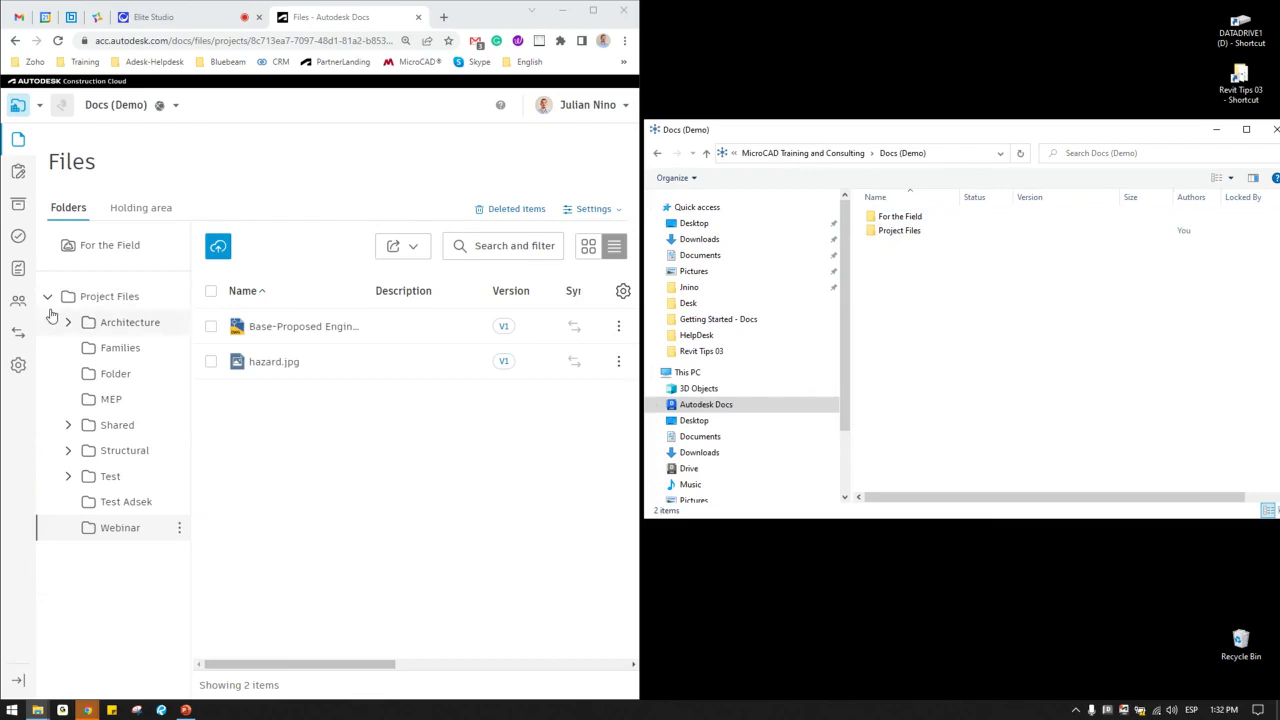
left_click(897, 241)
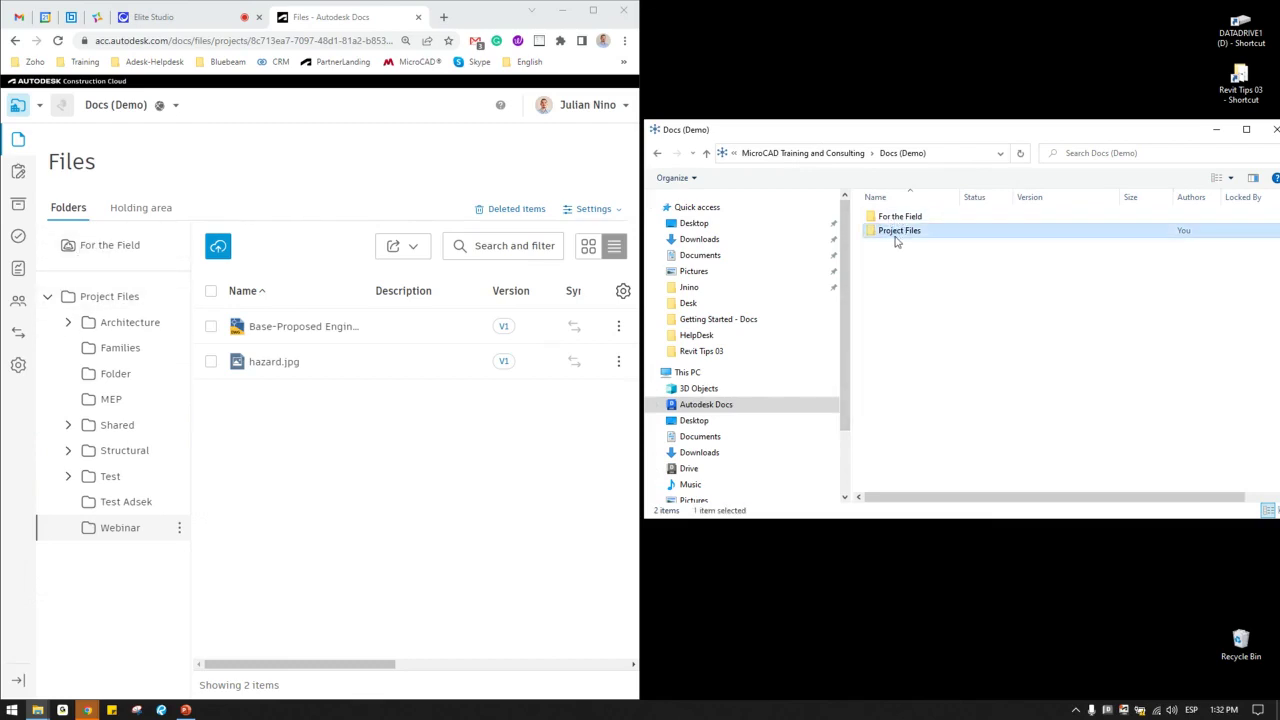
double_click(897, 241)
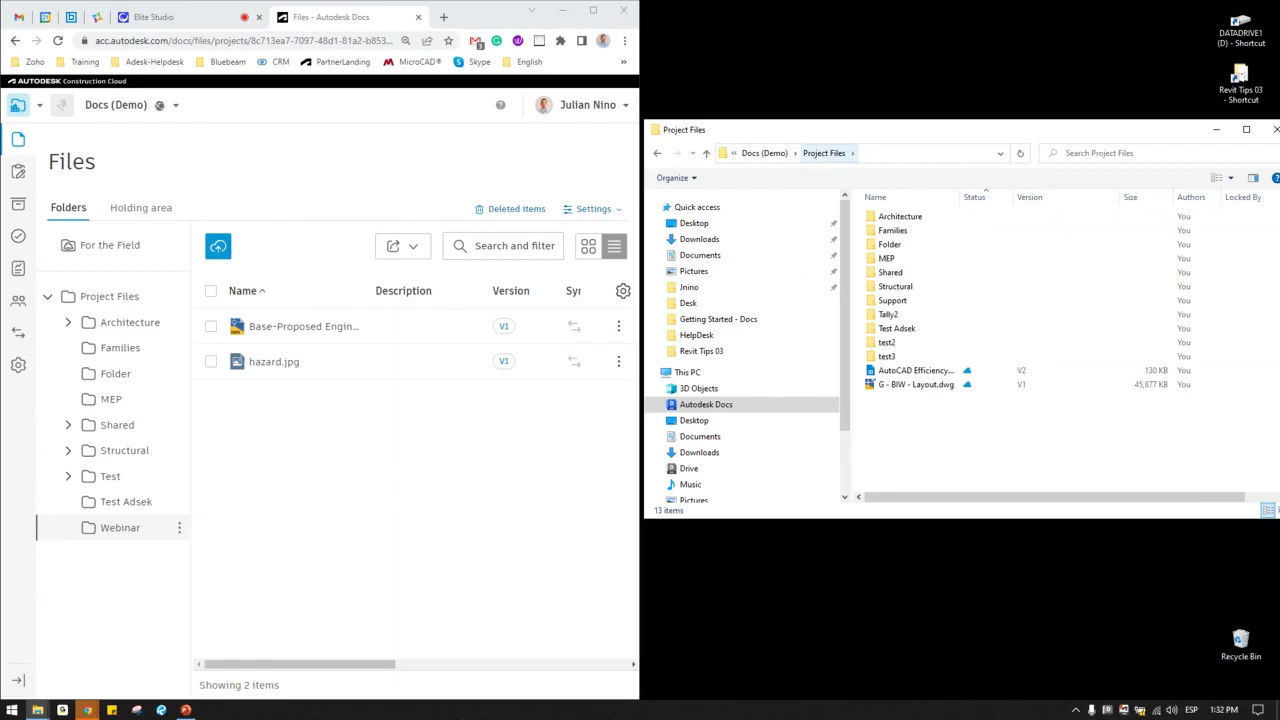
Copy the Upload to Webinar folder from the Desktop into Project Files of Docs (Demo), and minimize the Desktop window
left_click(48, 706)
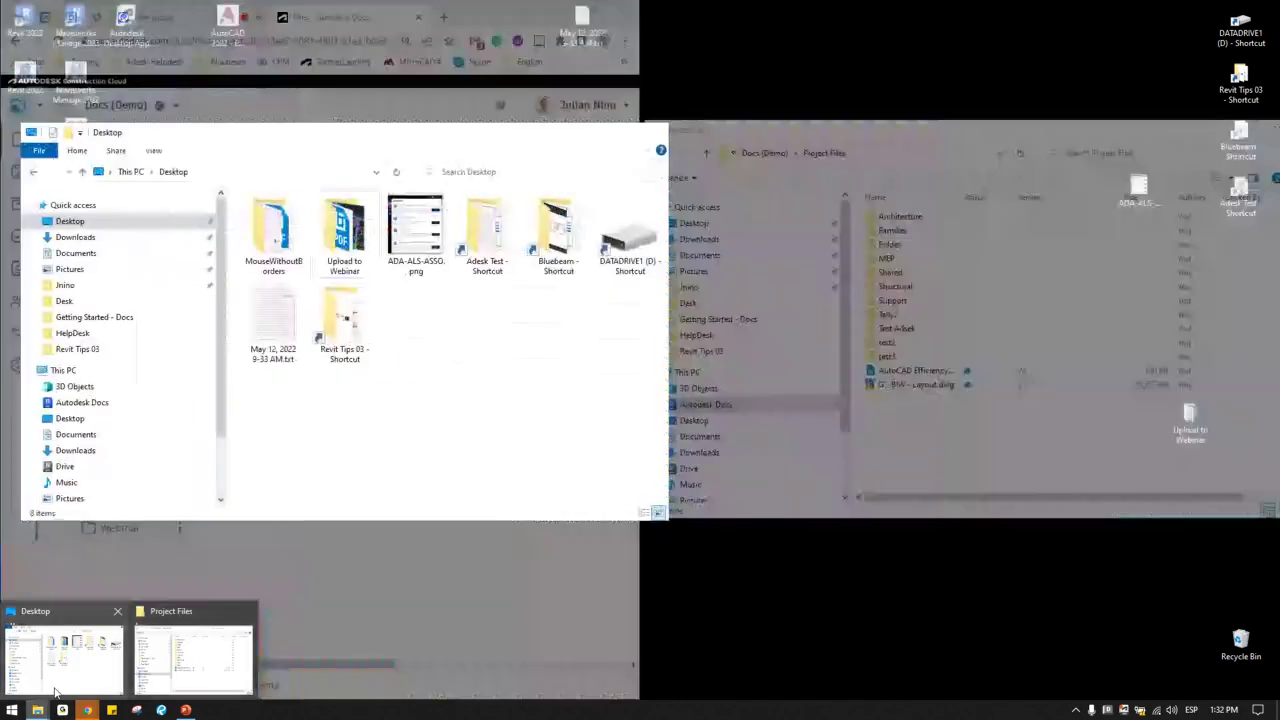
left_click(60, 655)
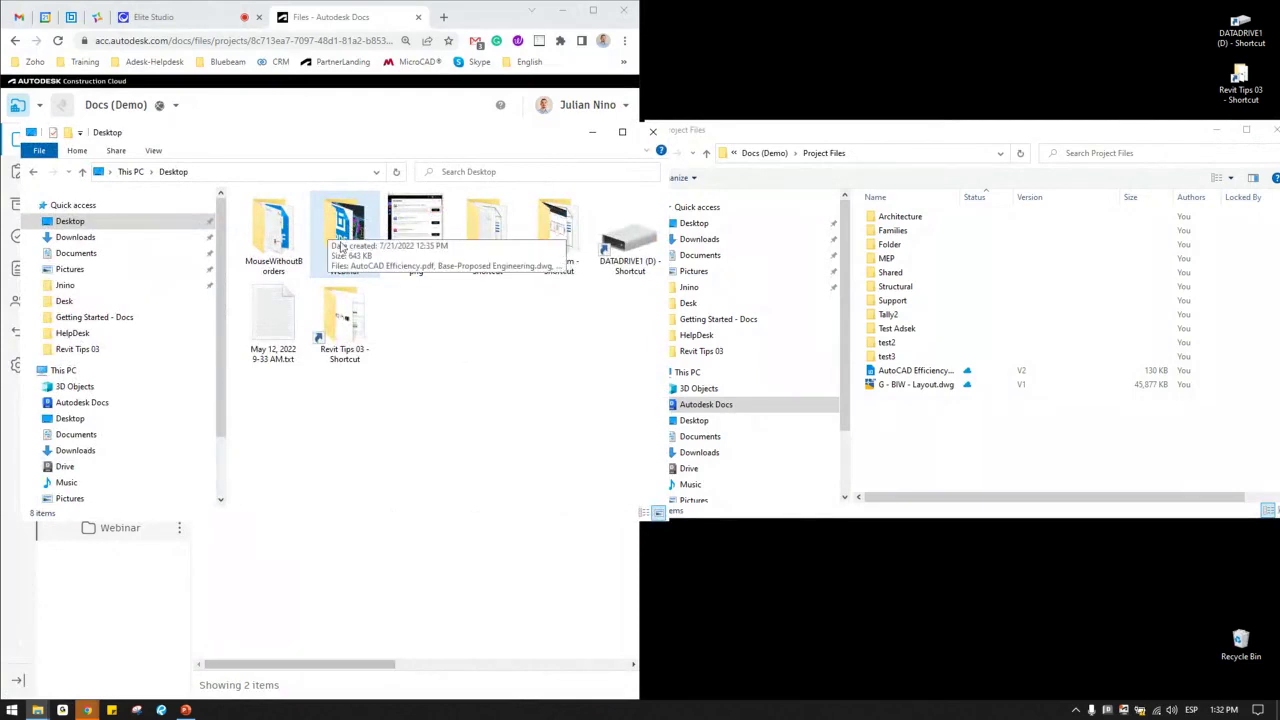
left_click(336, 228)
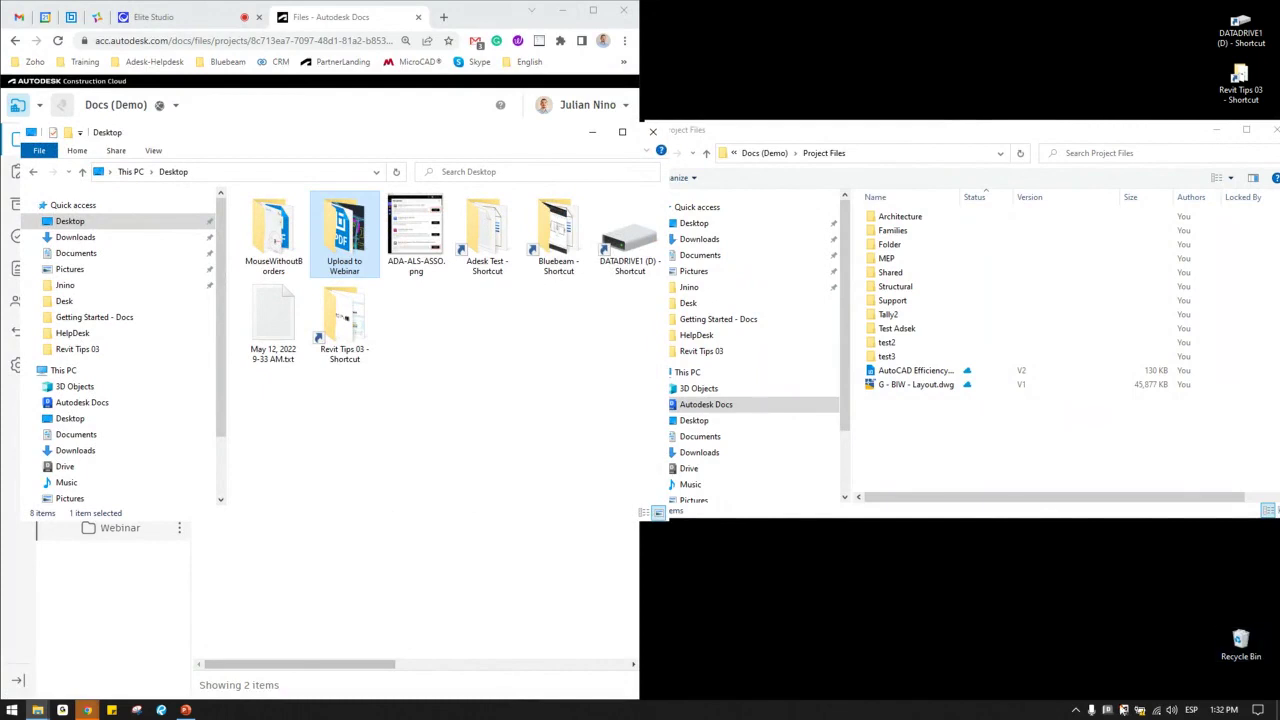
left_click_drag(333, 228, 964, 448)
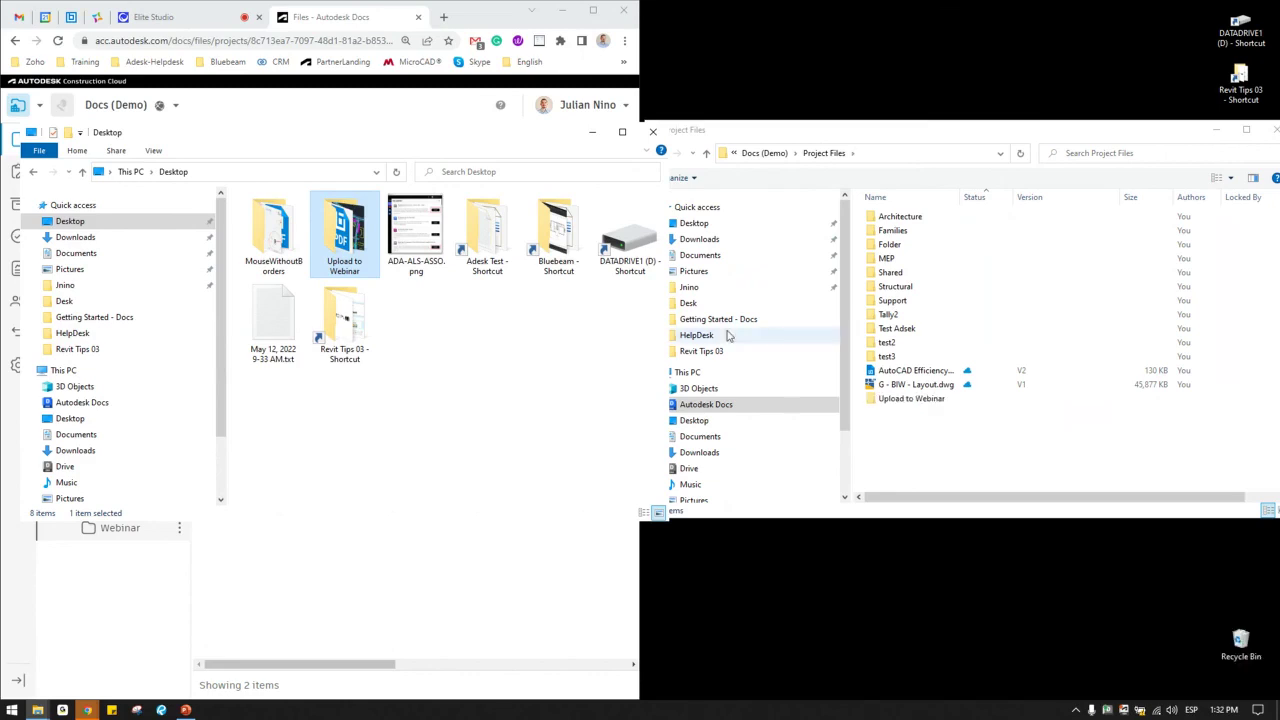
left_click(589, 138)
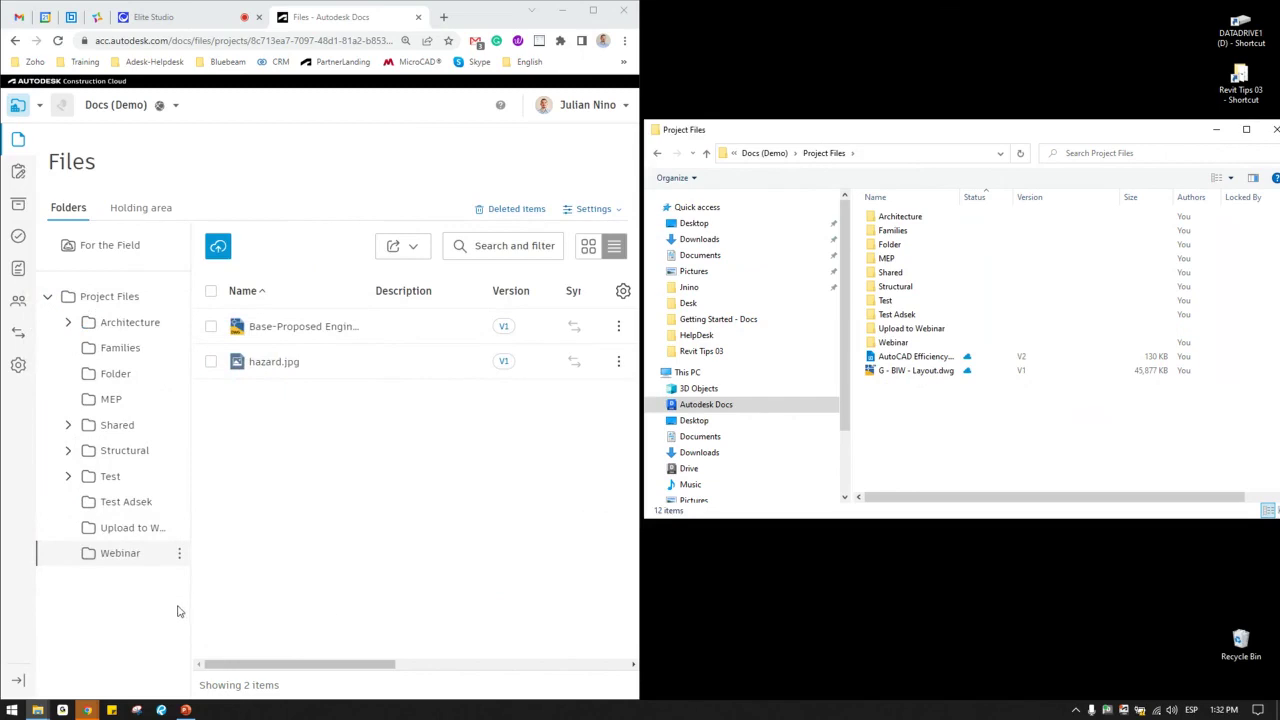
Maximize the browser, widen the folder tree to show full names and open the uploaded Upload to Webinar folder
left_click(594, 11)
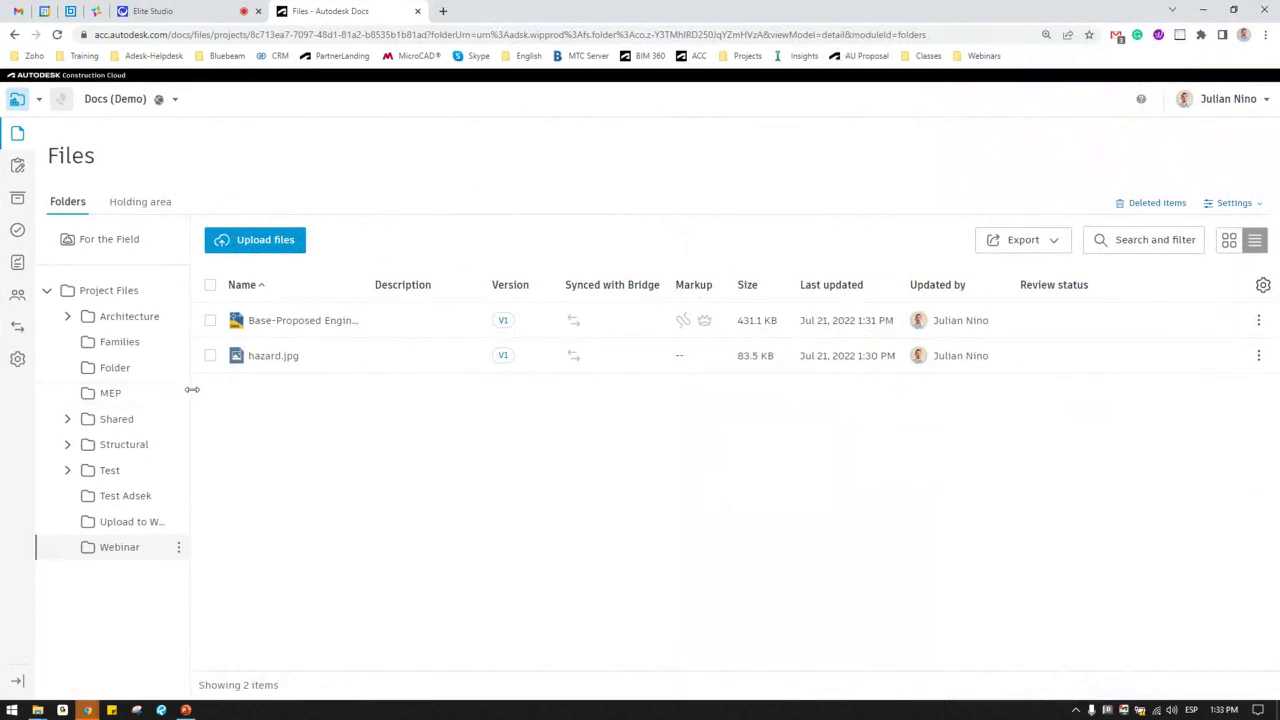
left_click_drag(192, 389, 362, 398)
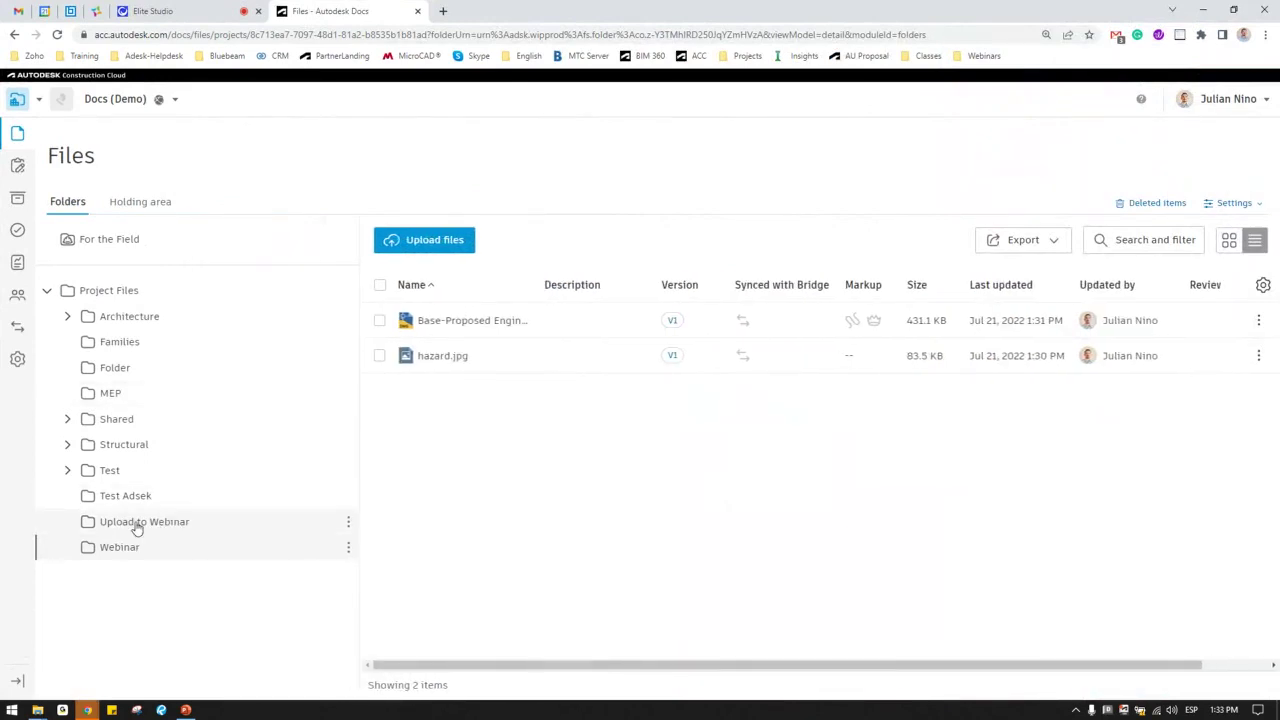
left_click(200, 528)
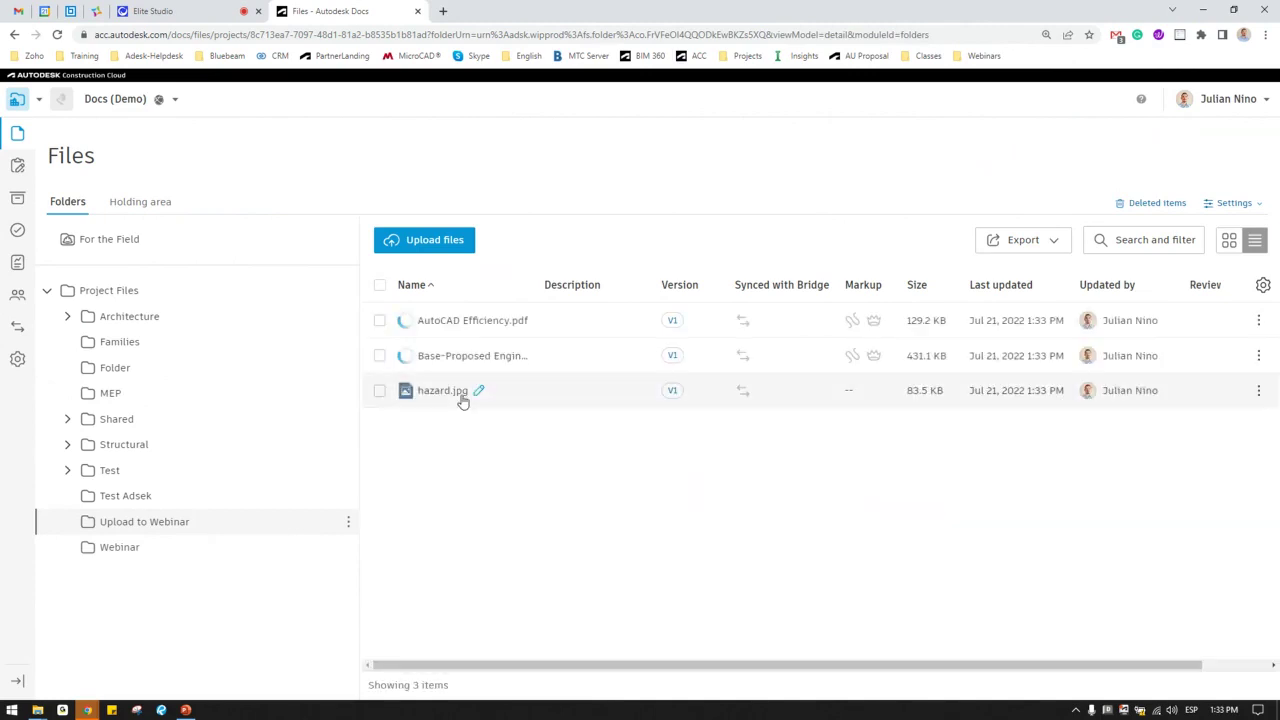
Compare the Desktop's Upload to Webinar folder with the uploaded files, and open the uploaded AutoCAD Efficiency.pdf in the viewer
mouse_move(37, 708)
left_click(53, 680)
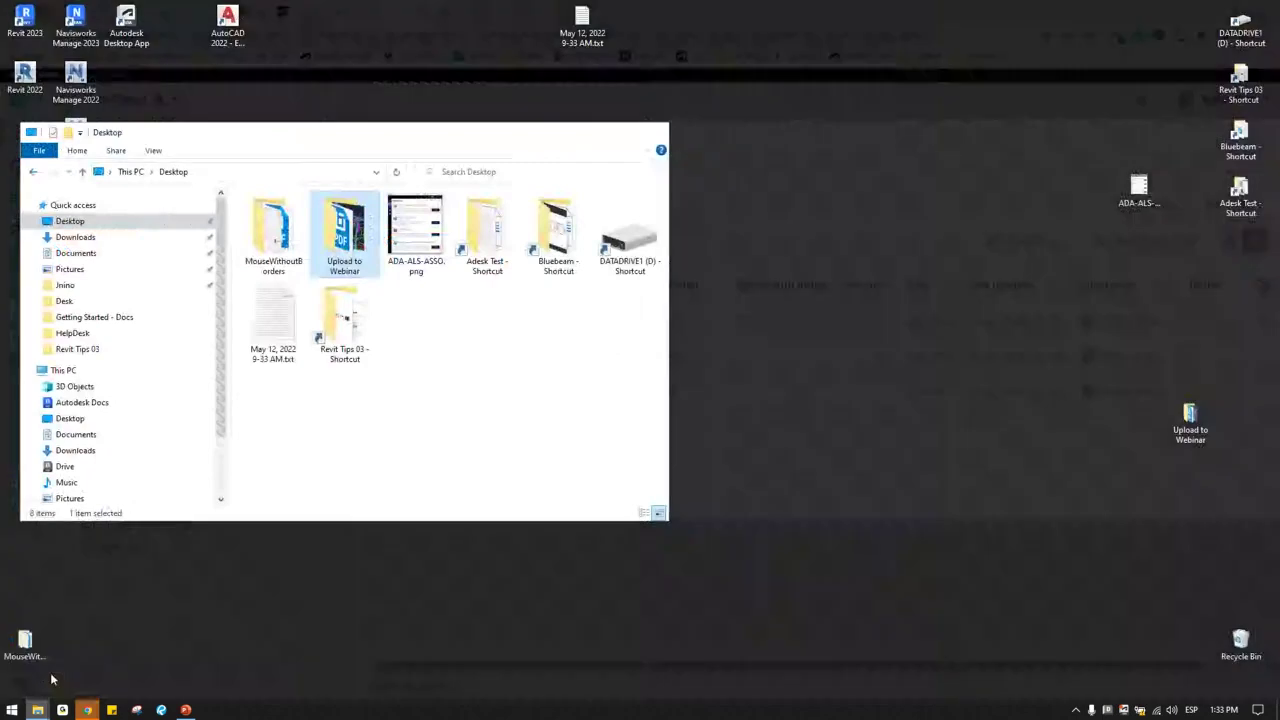
double_click(350, 252)
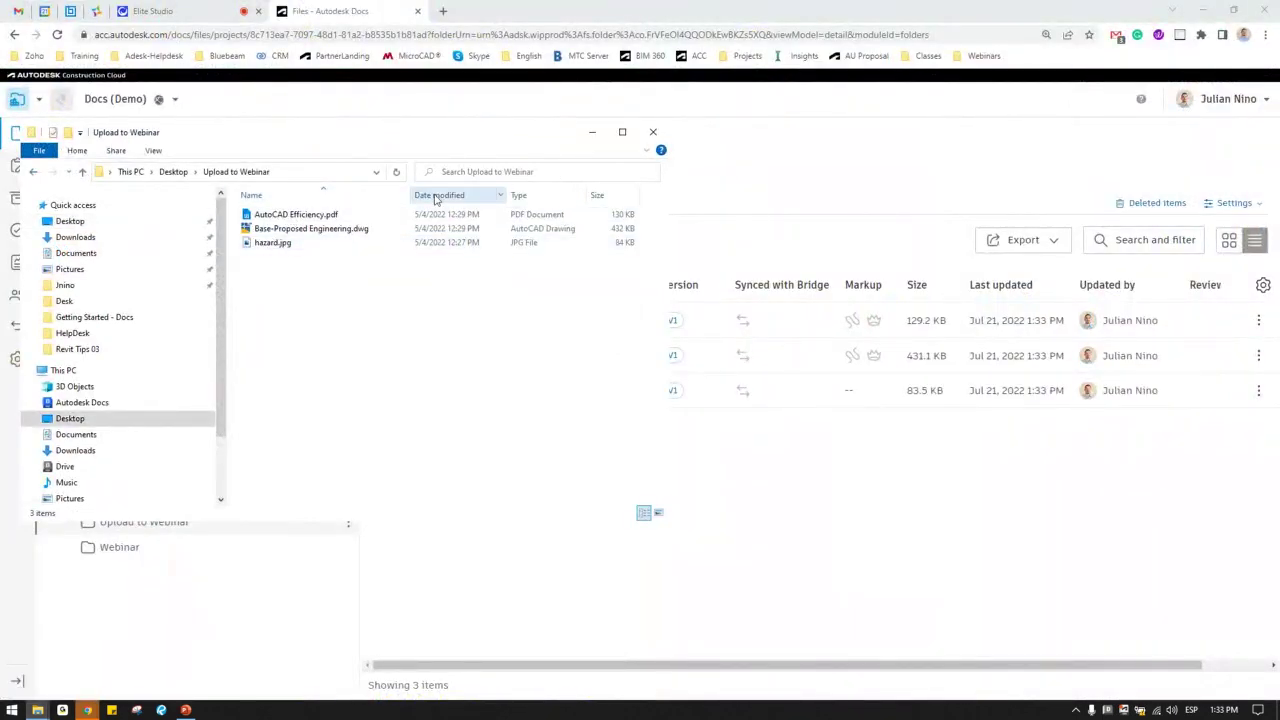
left_click(594, 134)
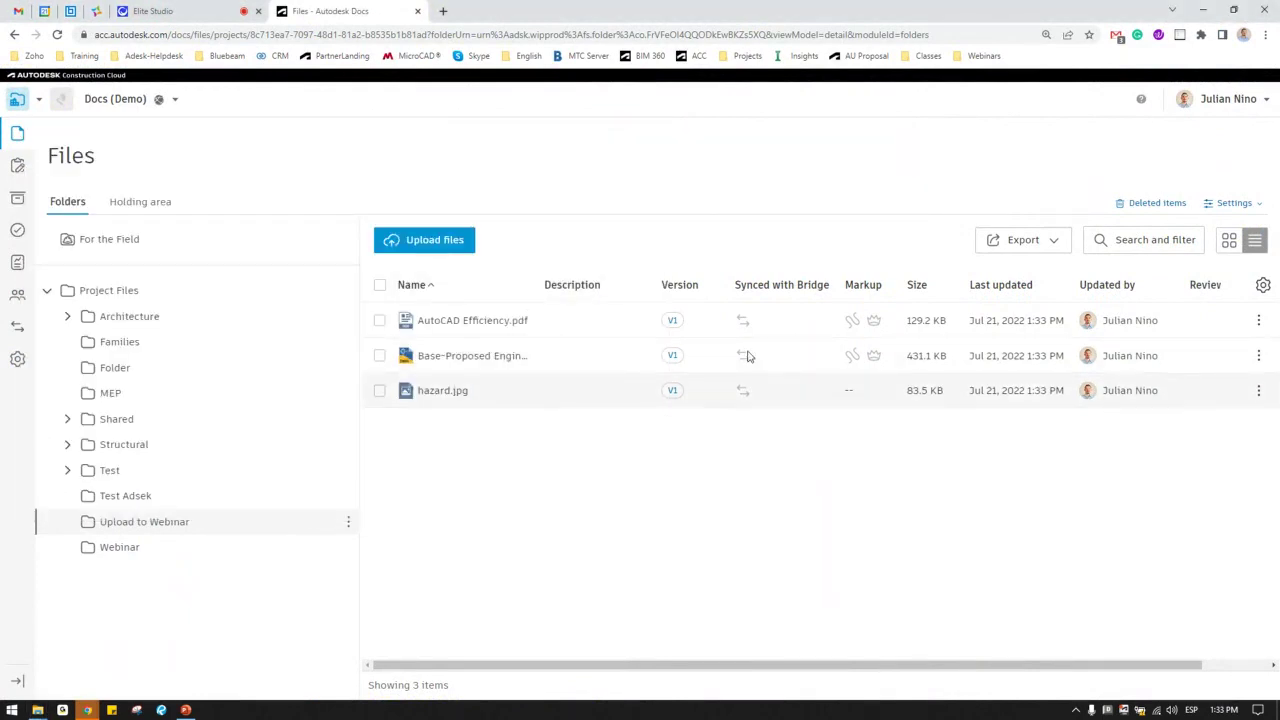
left_click(425, 323)
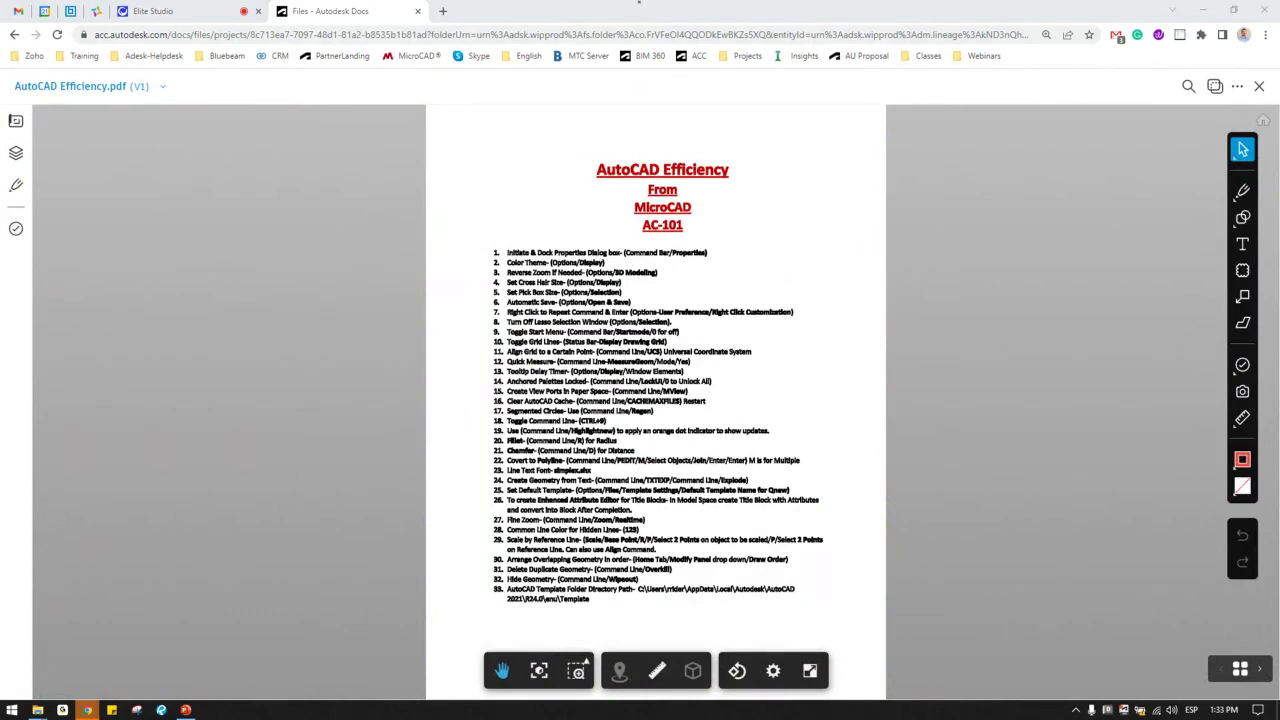
Close the PDF viewer, switch to the Docs.pptx presentation in PowerPoint, and run the slide show from slide 11 to the Questions slide
left_click(1259, 86)
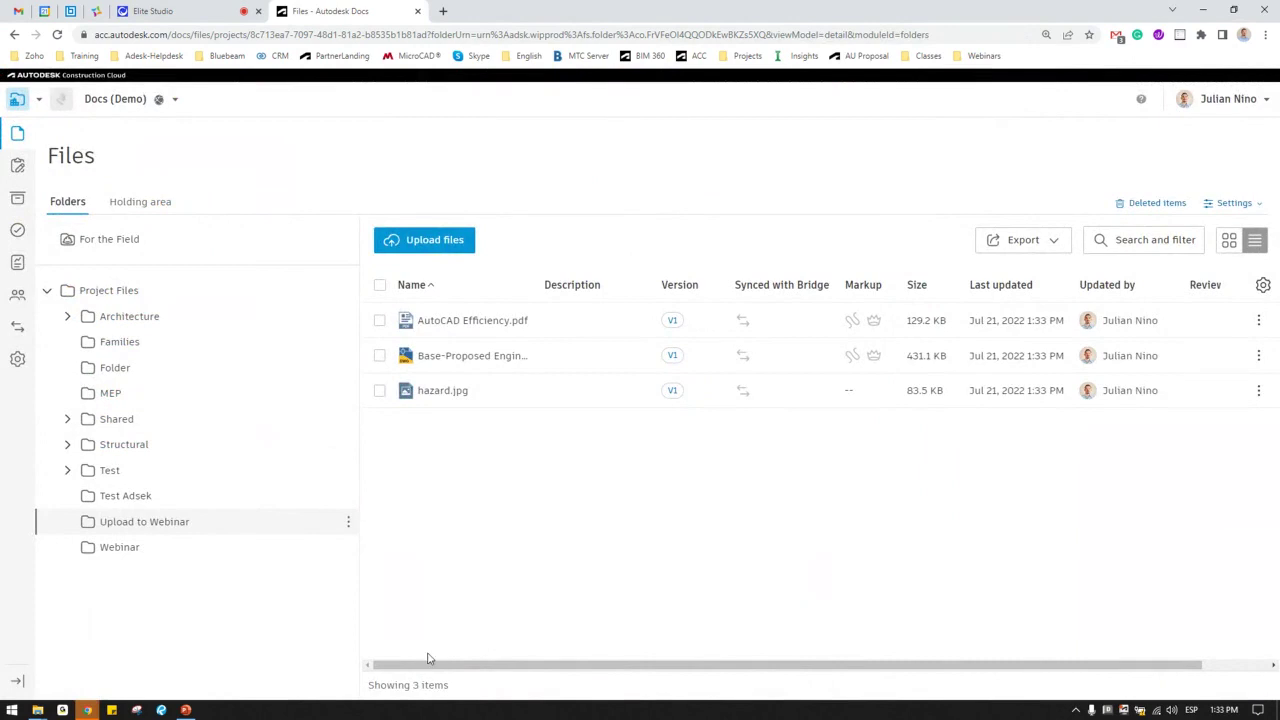
left_click(186, 710)
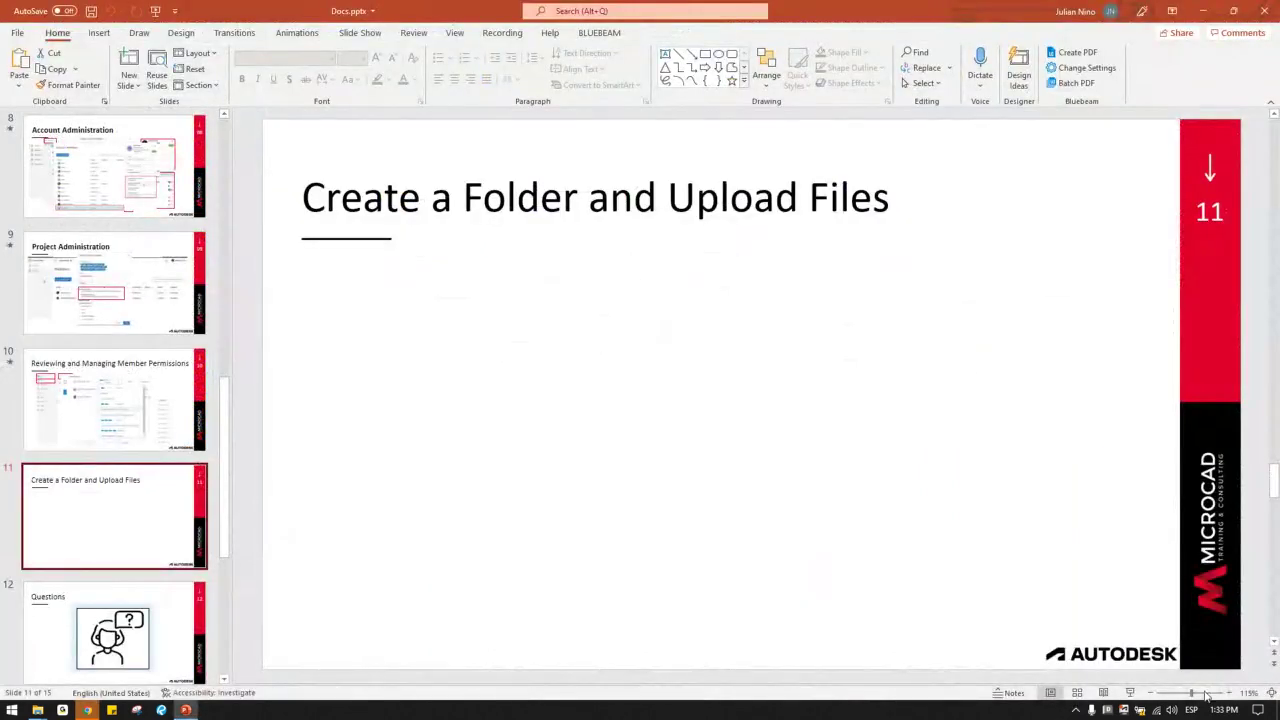
left_click(1128, 694)
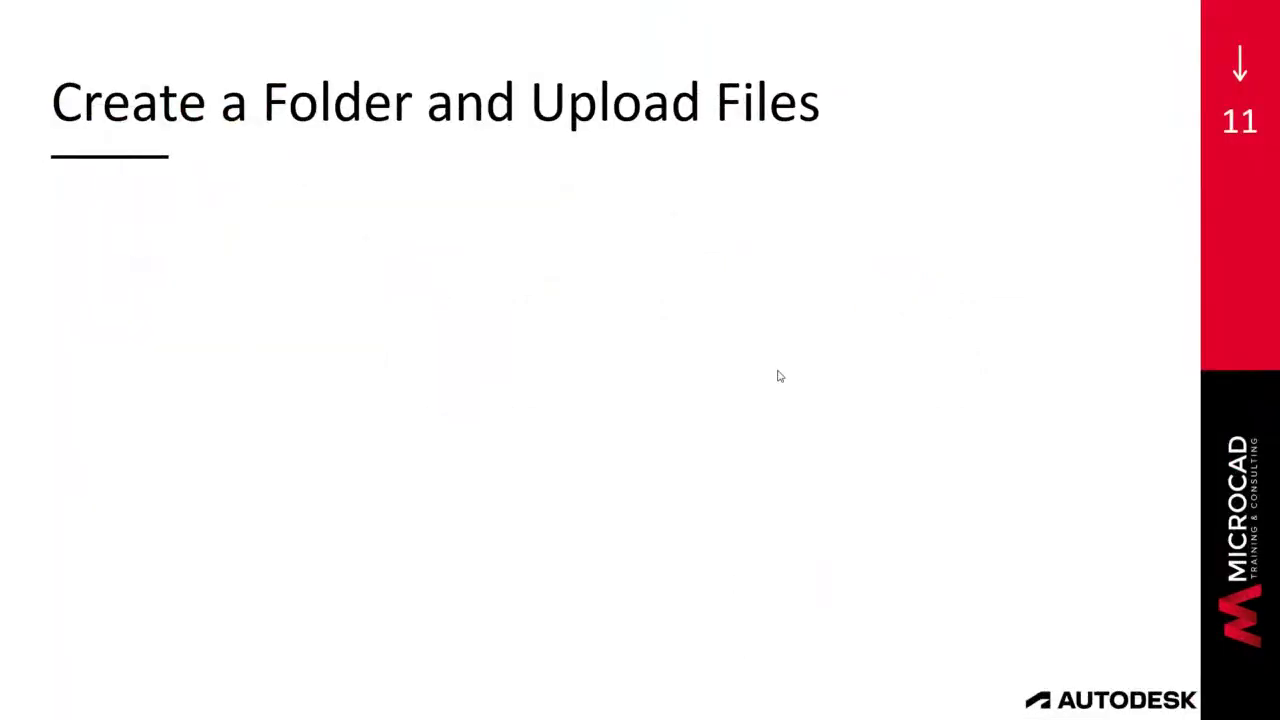
left_click(673, 277)
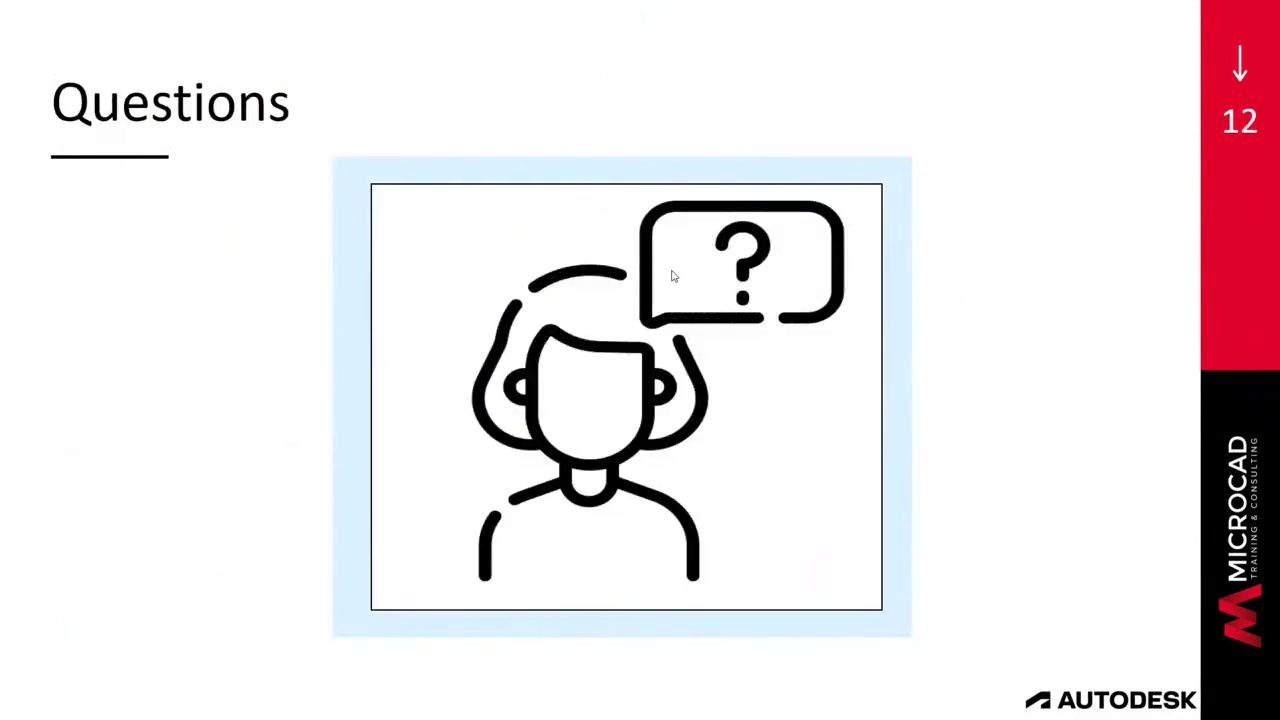
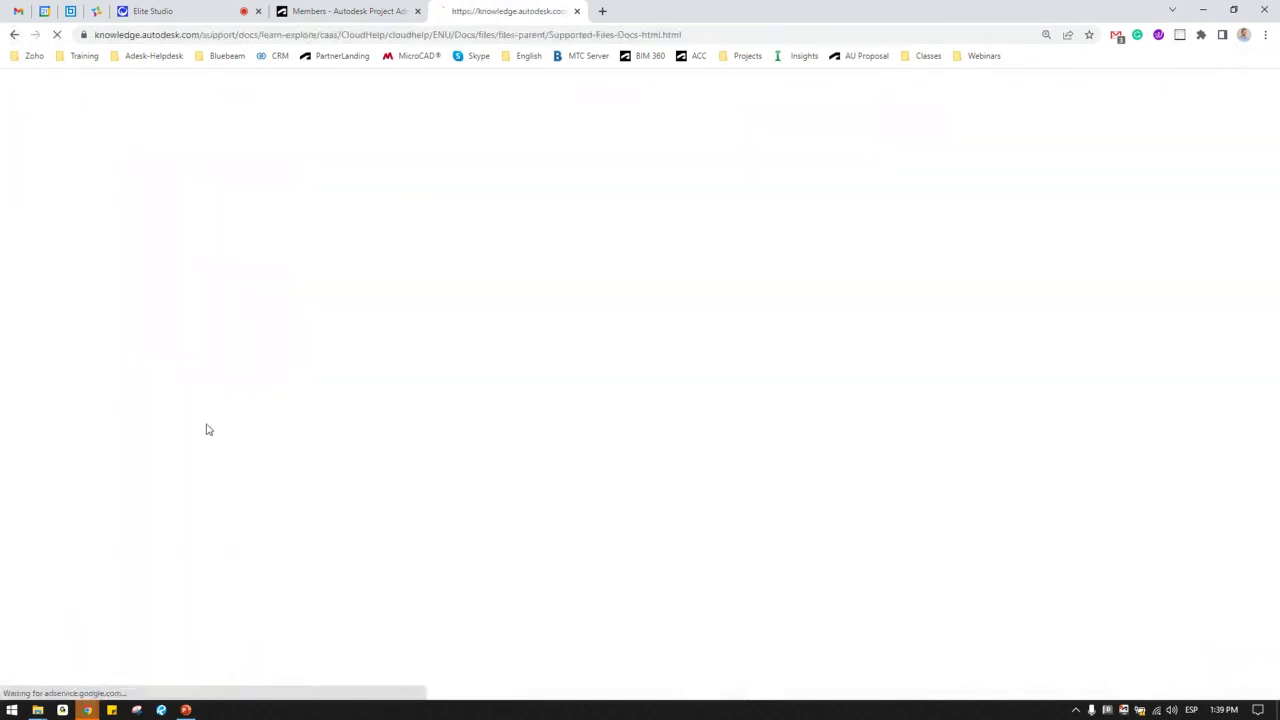
Open the Autodesk Docs Supported Files help page in the browser and read through the viewable file types and footnotes down to Unsupported File Formats
left_click(14, 34)
left_click(176, 514)
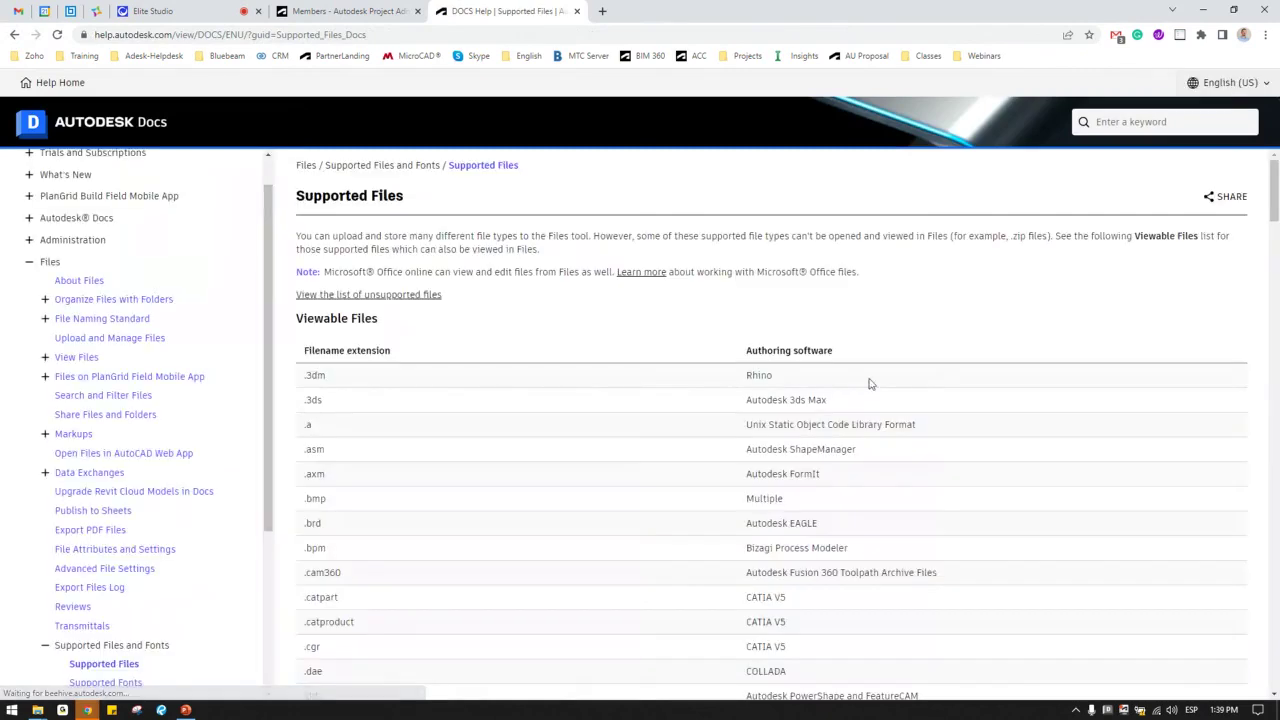
scroll(538, 455, "down", 1)
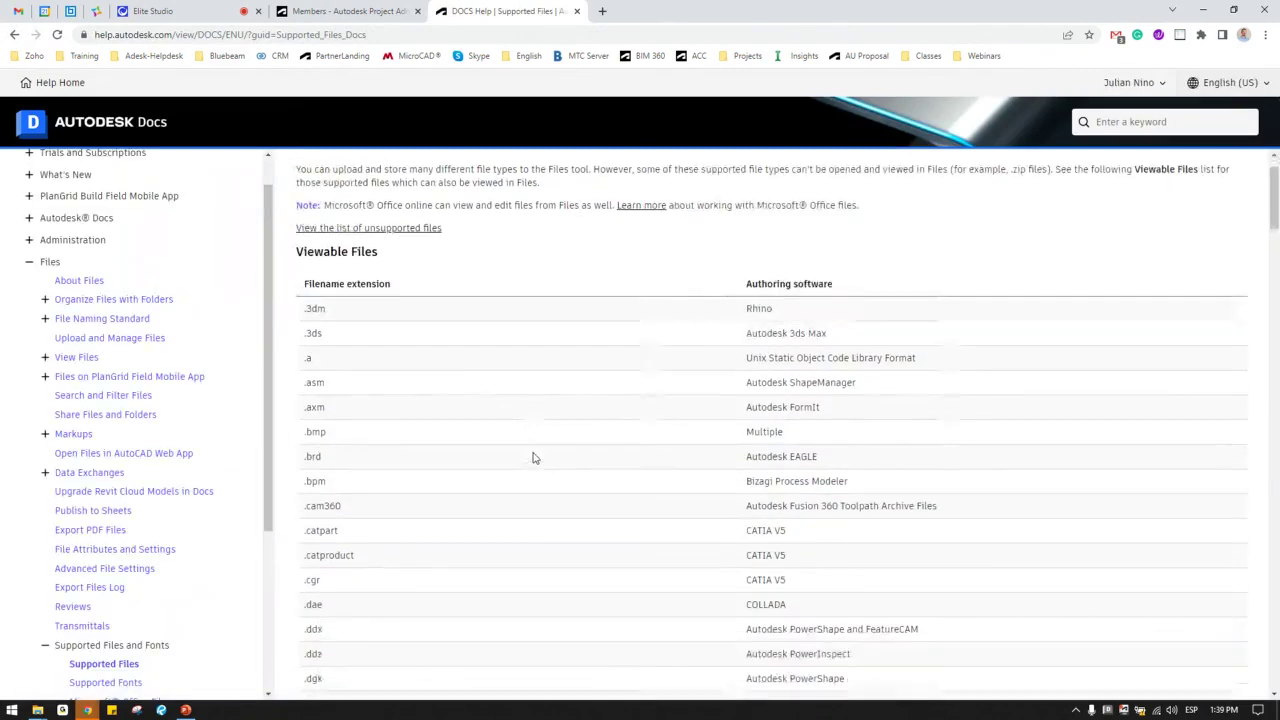
scroll(533, 458, "up", 1)
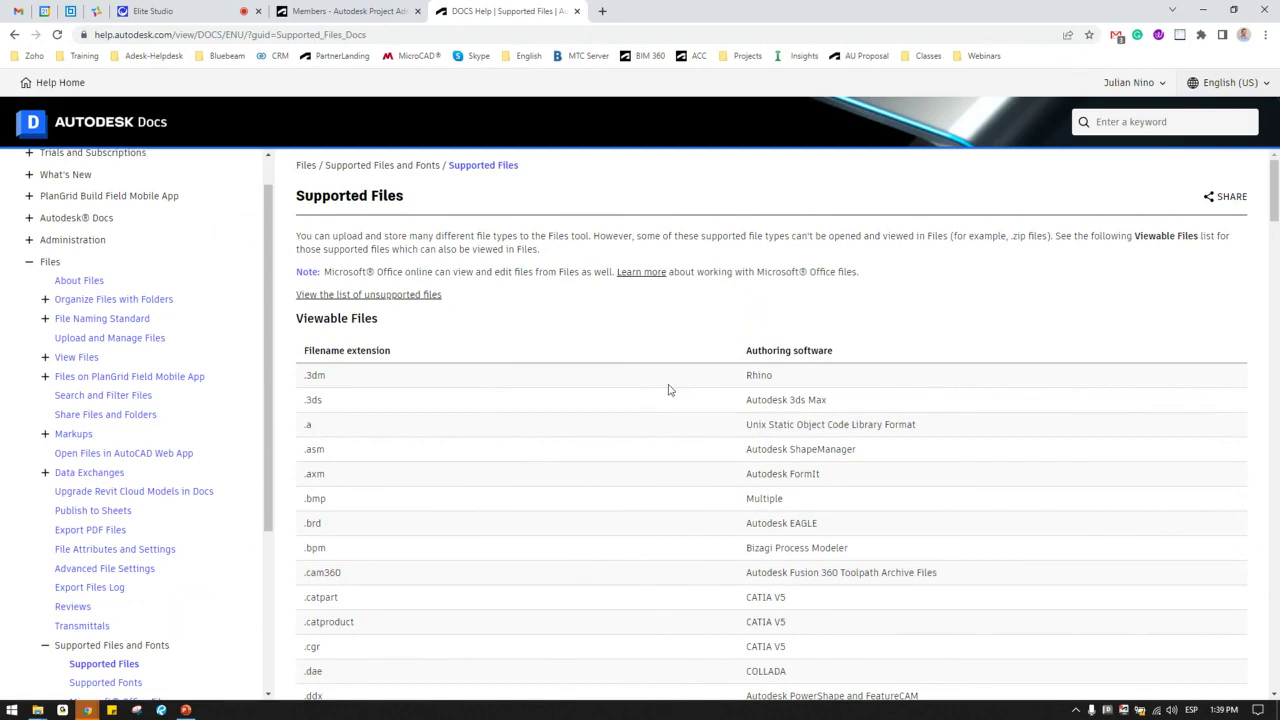
scroll(700, 381, "down", 1)
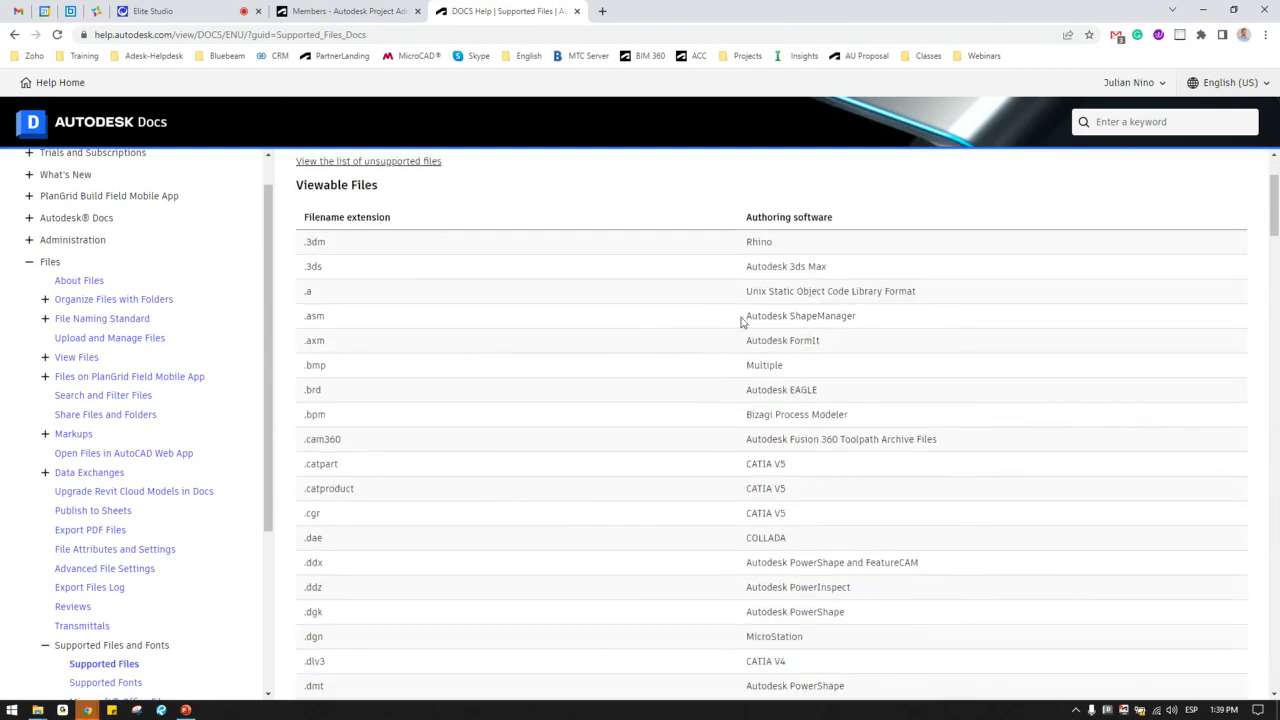
scroll(700, 384, "down", 5)
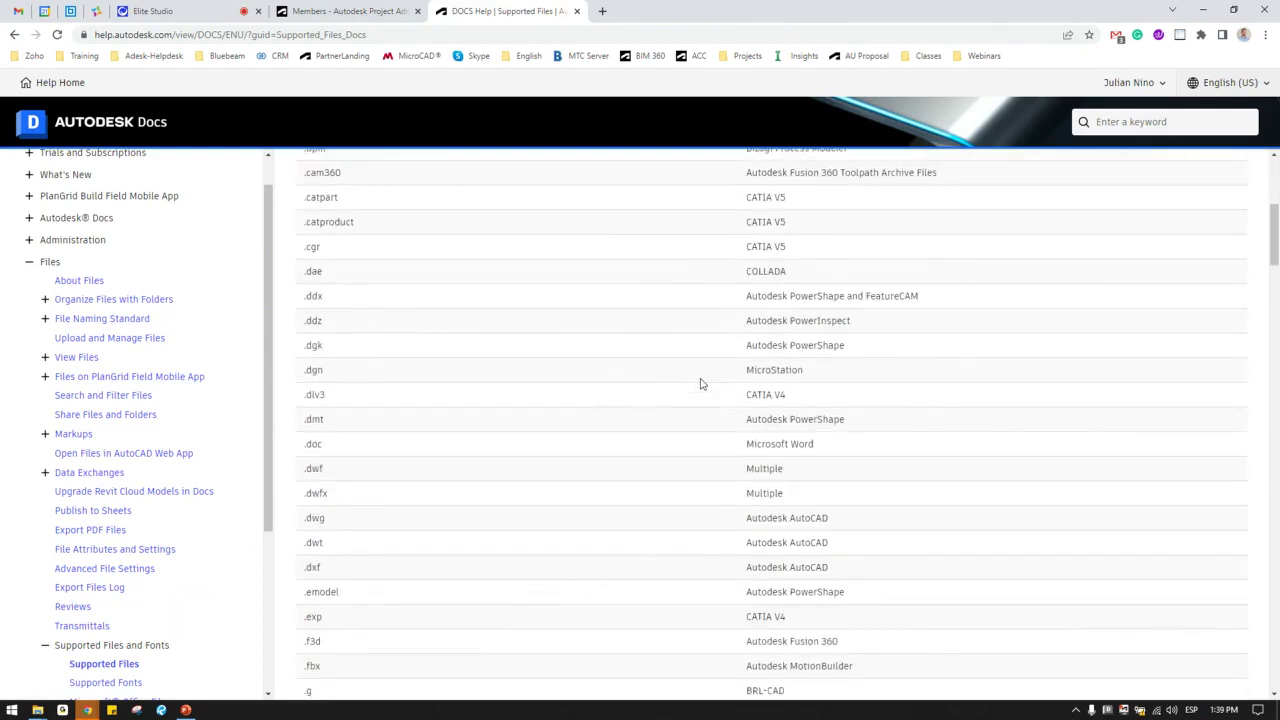
scroll(700, 384, "down", 4)
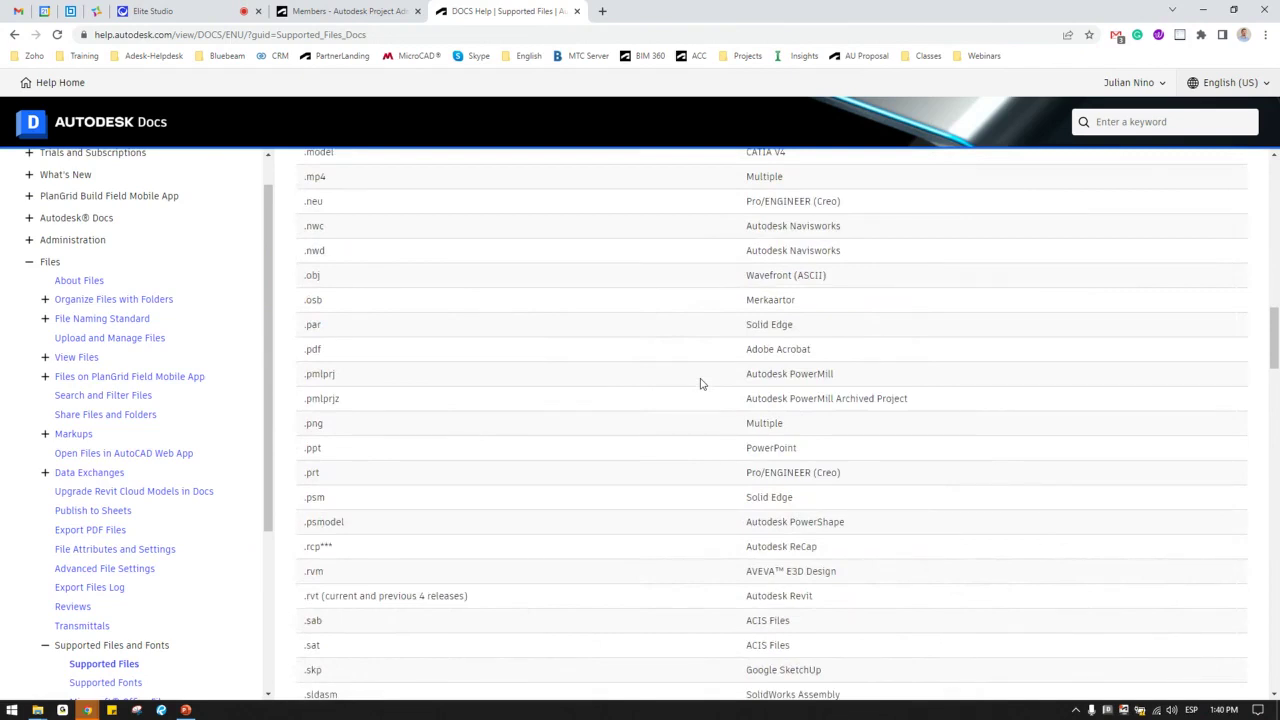
scroll(700, 384, "down", 2)
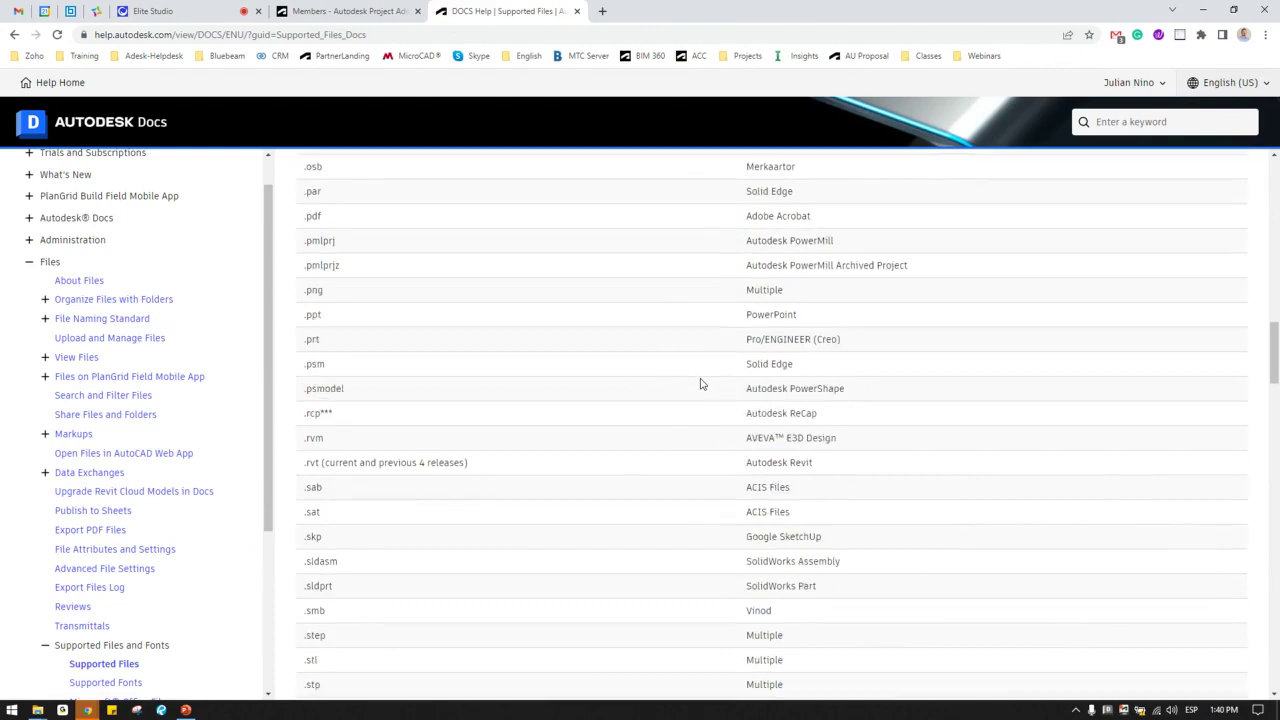
scroll(700, 384, "down", 4)
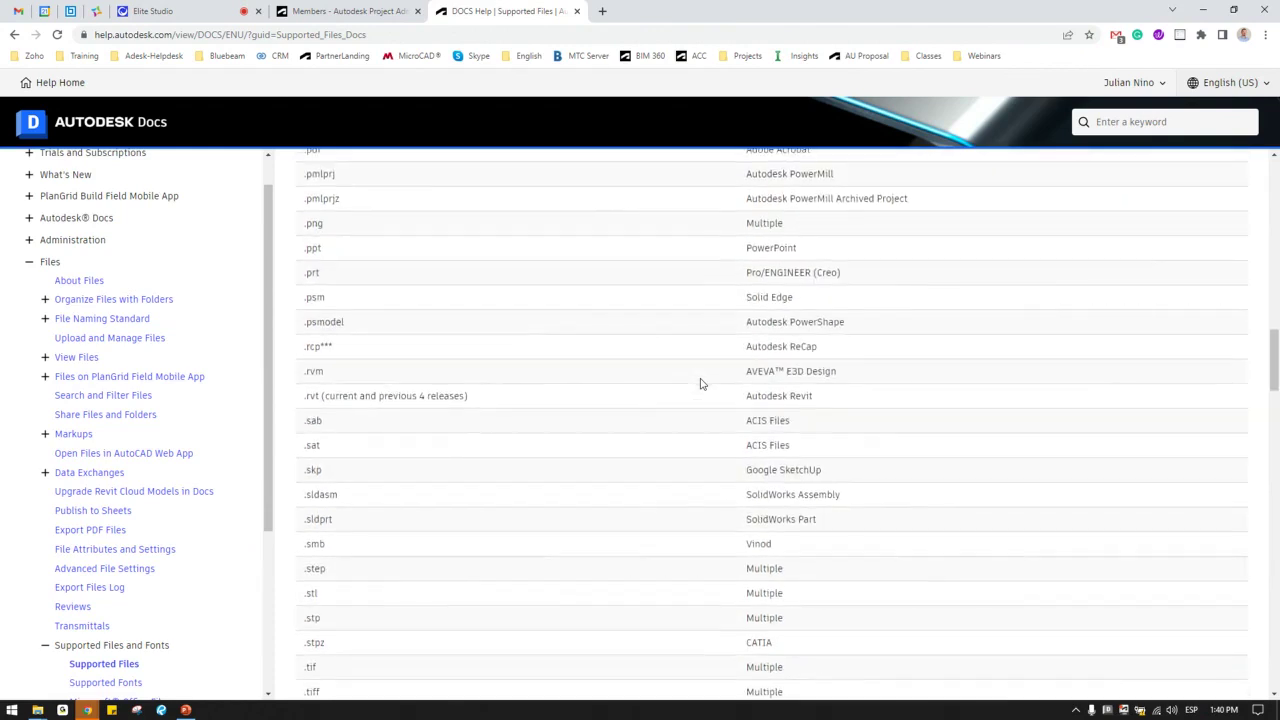
scroll(700, 384, "down", 1)
scroll(700, 384, "up", 1)
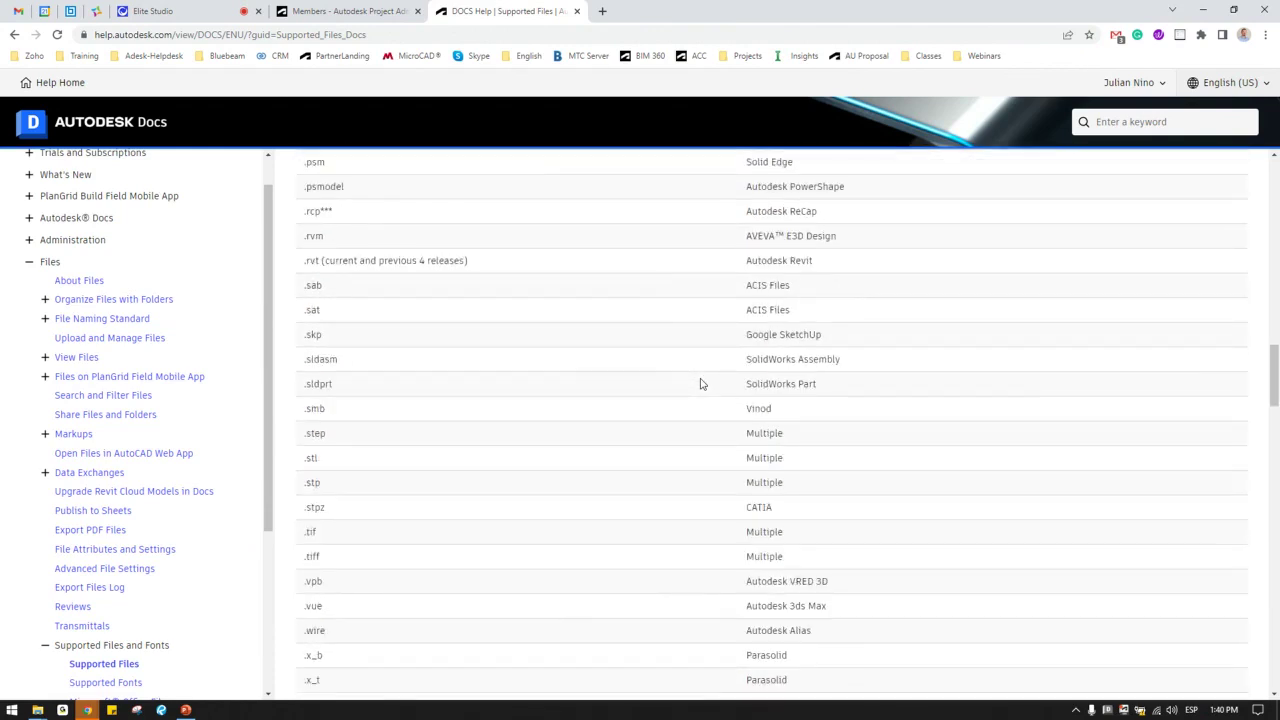
scroll(700, 384, "down", 3)
scroll(700, 384, "down", 2)
scroll(700, 384, "down", 1)
scroll(700, 384, "up", 1)
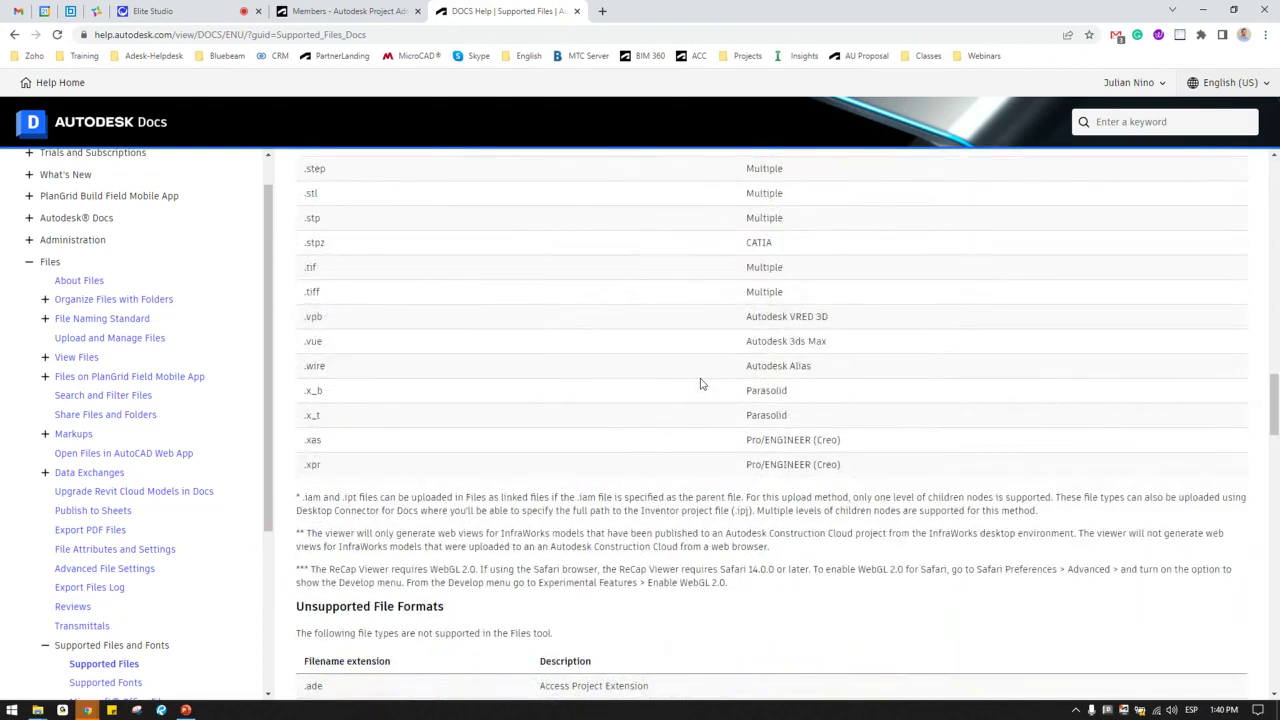
scroll(700, 384, "up", 2)
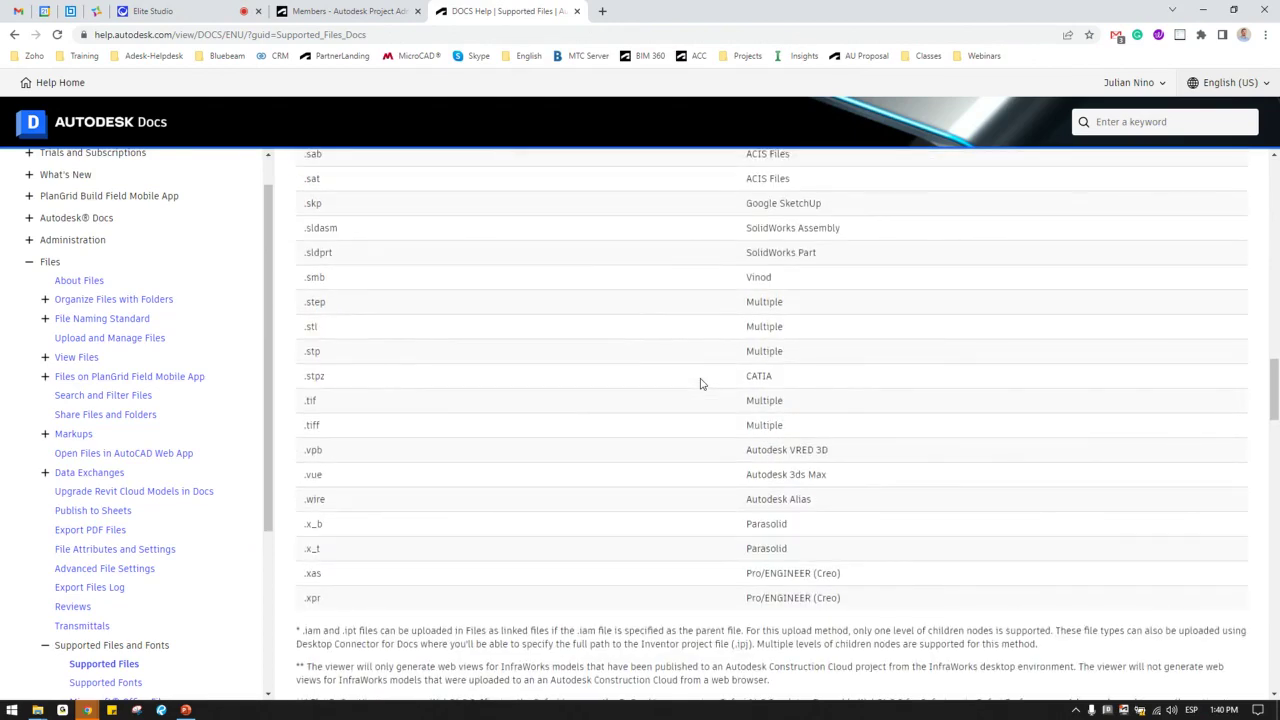
scroll(700, 384, "down", 1)
Return to the Docs (Demo) project's browser page and switch from Project Admin to Docs
left_click(340, 11)
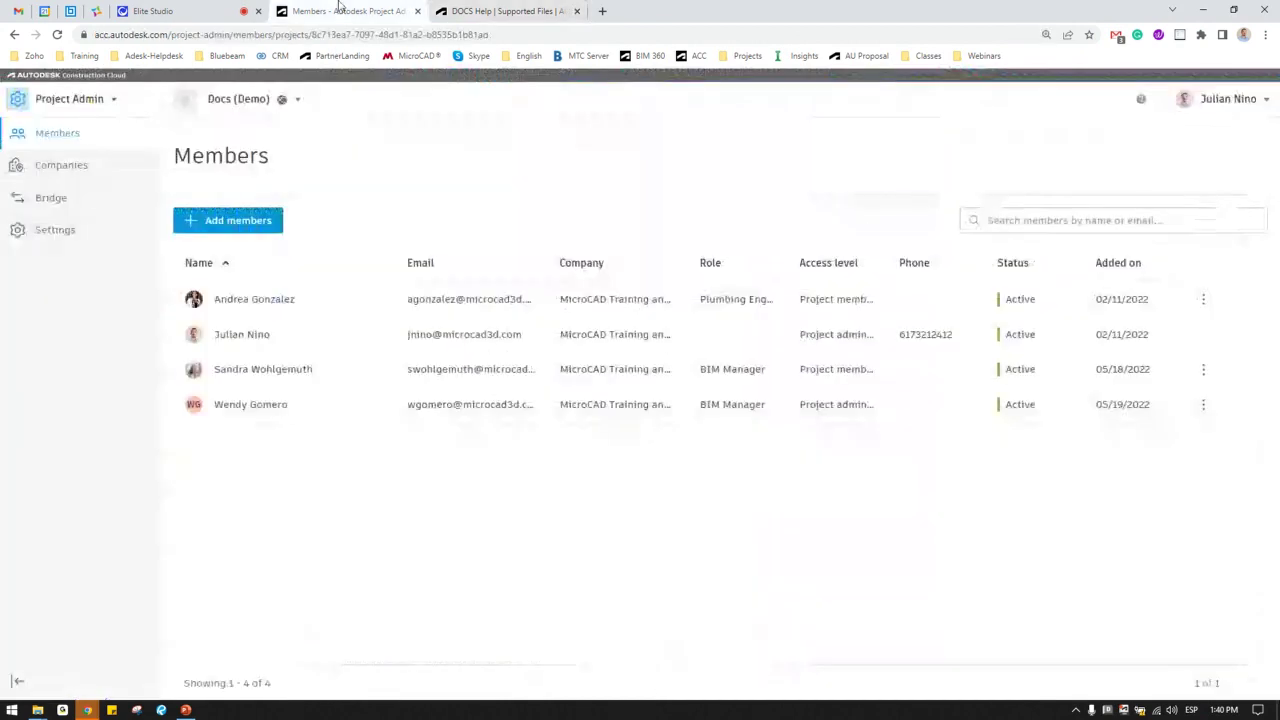
left_click(78, 99)
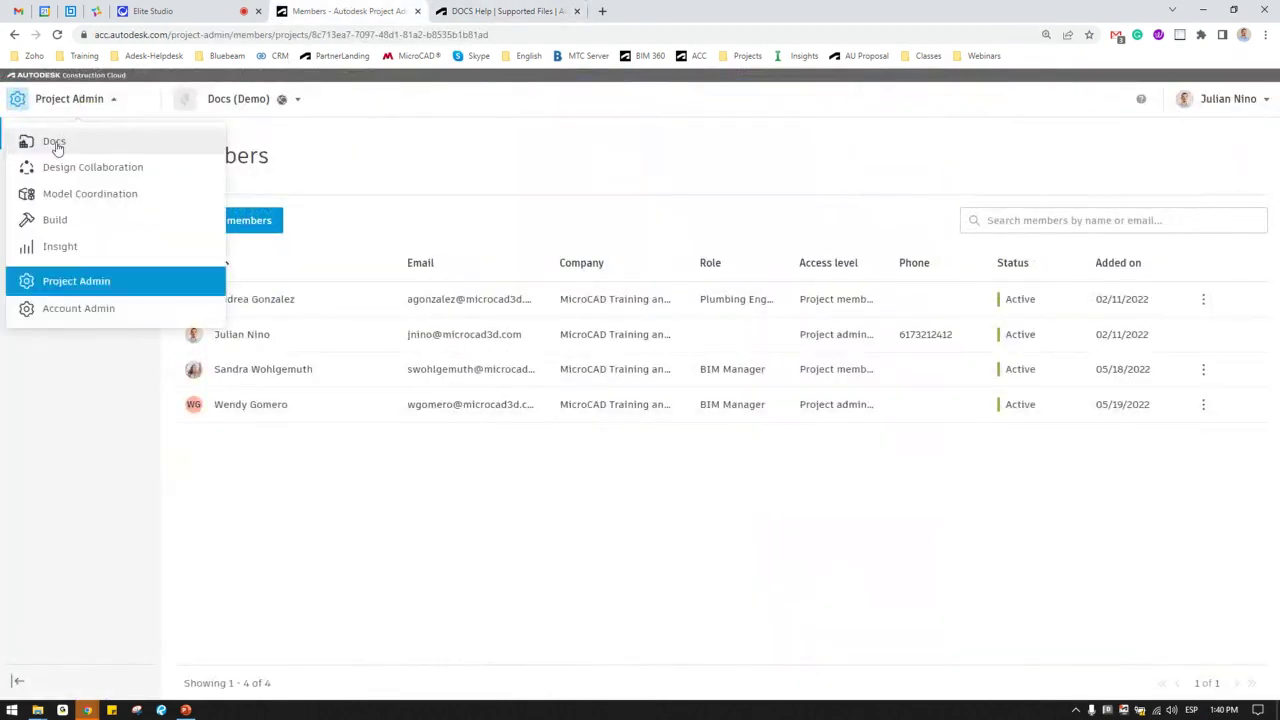
left_click(58, 141)
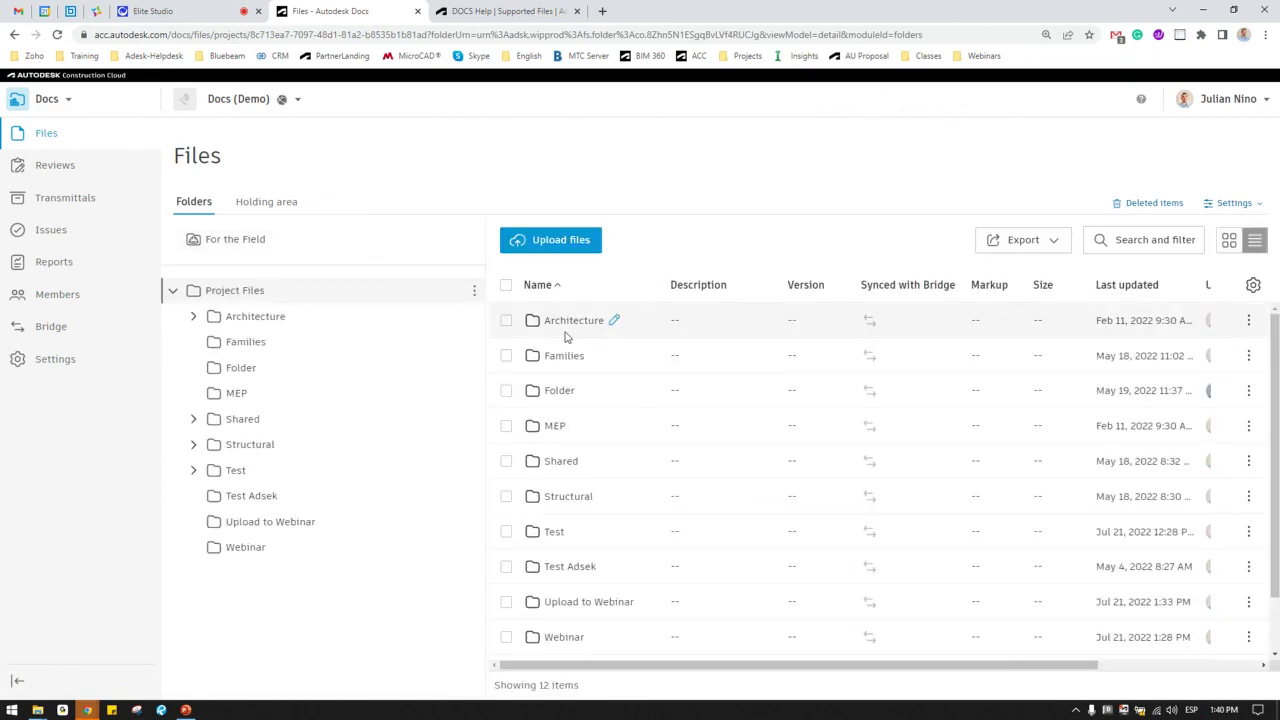
View hazard.jpg from the Upload to Webinar folder, close it, and open BIMC_sample_project.rvt from the Architecture folder in the viewer
left_click(265, 535)
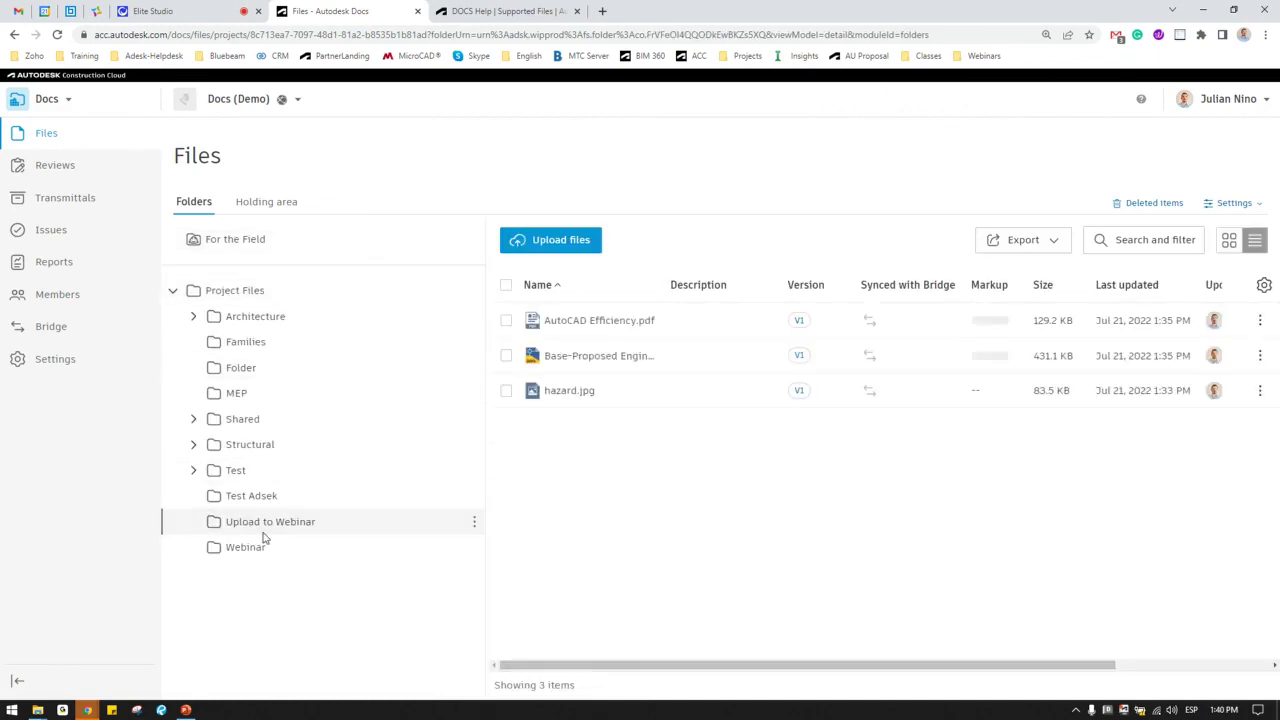
left_click(567, 393)
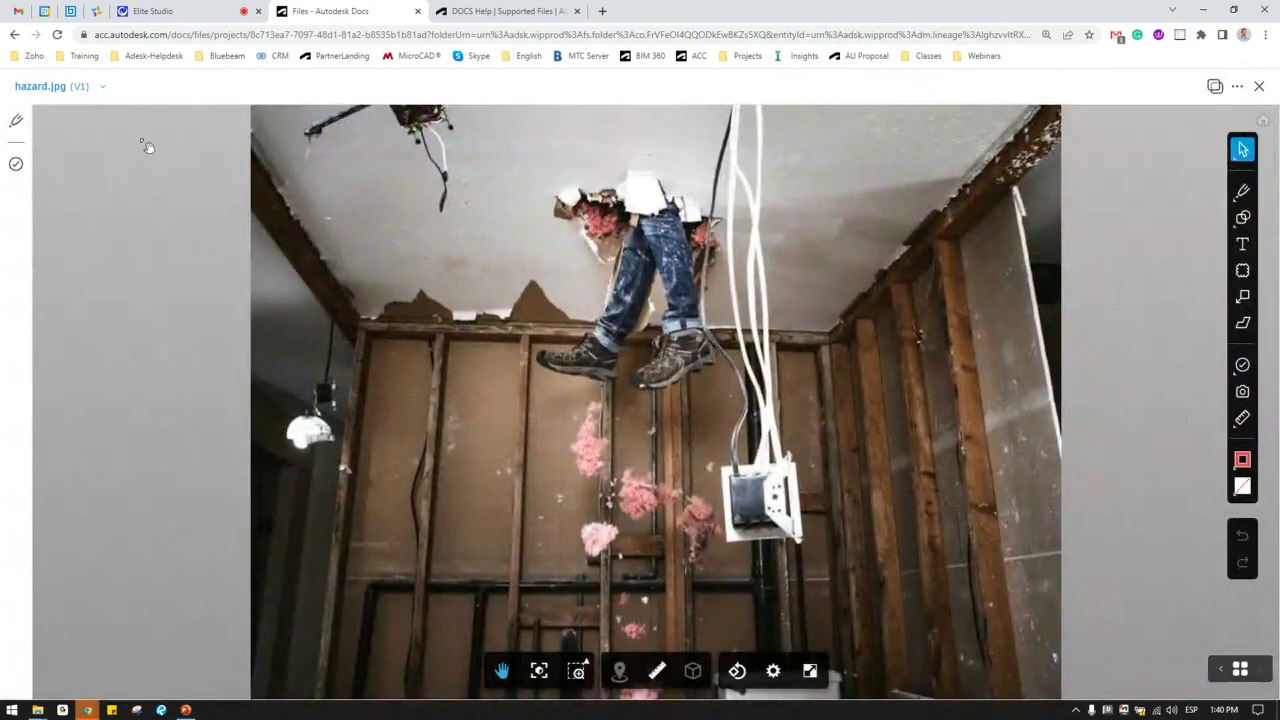
left_click(1259, 86)
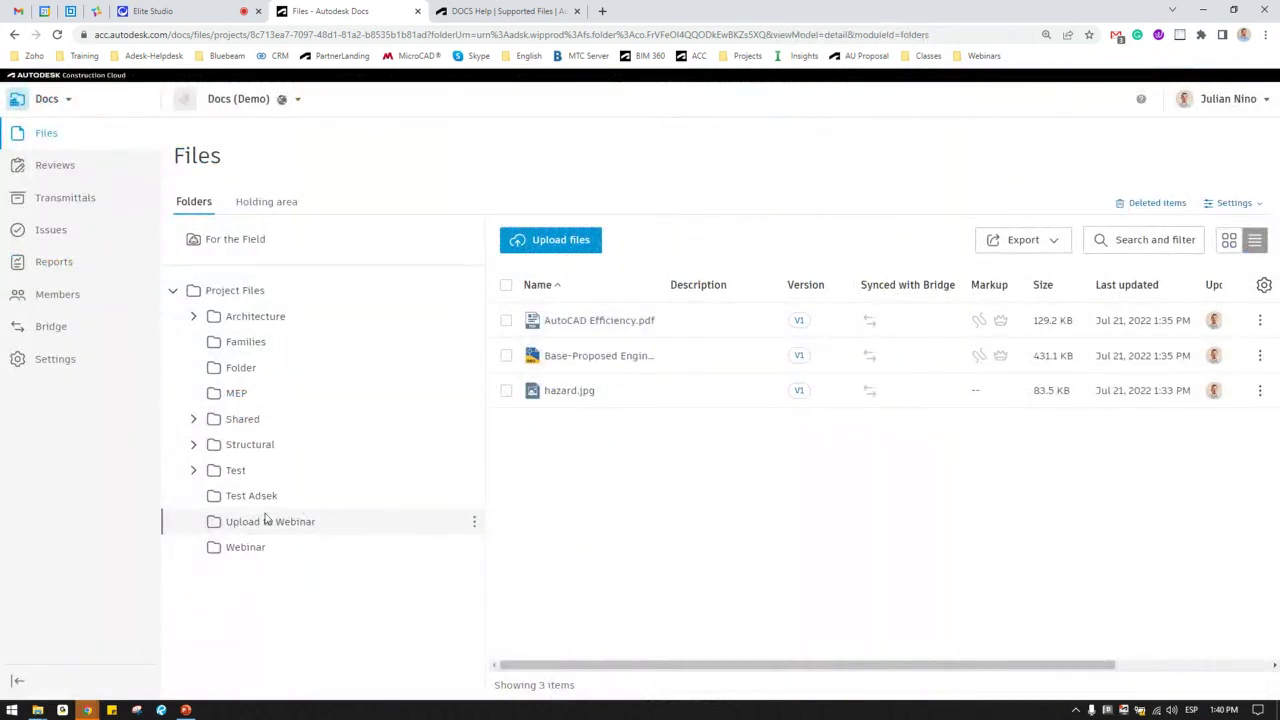
left_click(245, 318)
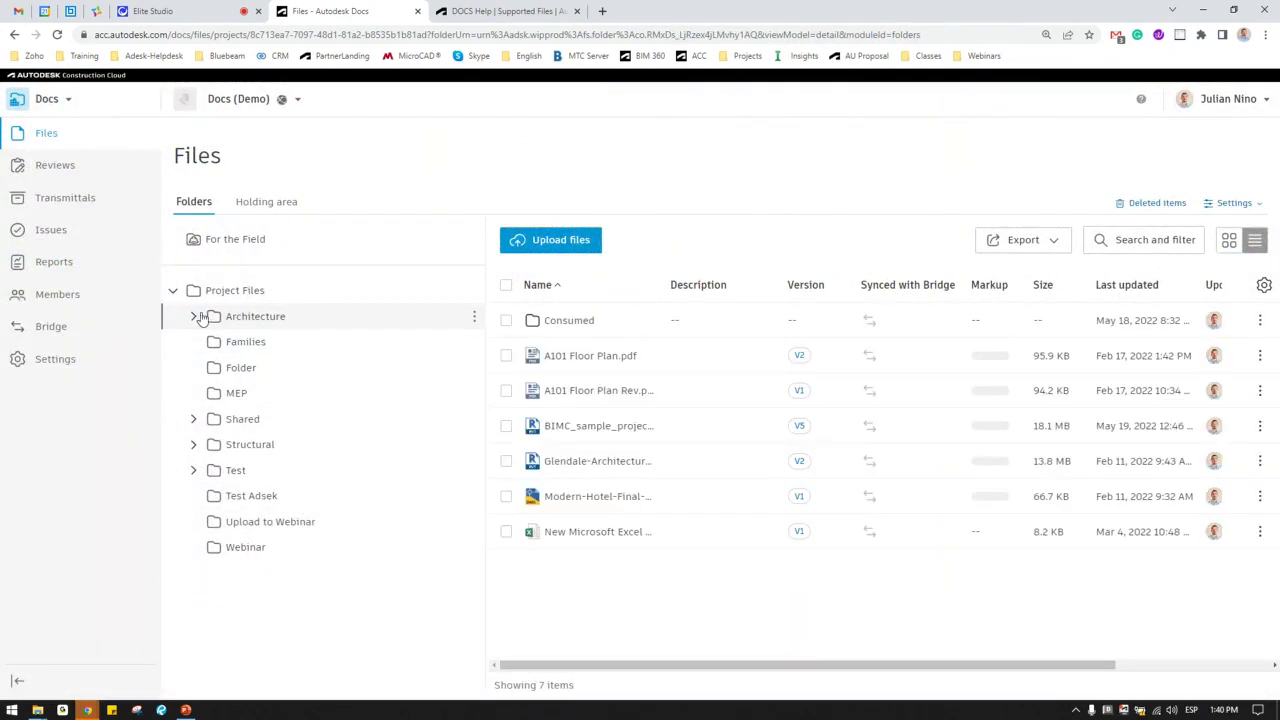
left_click(575, 432)
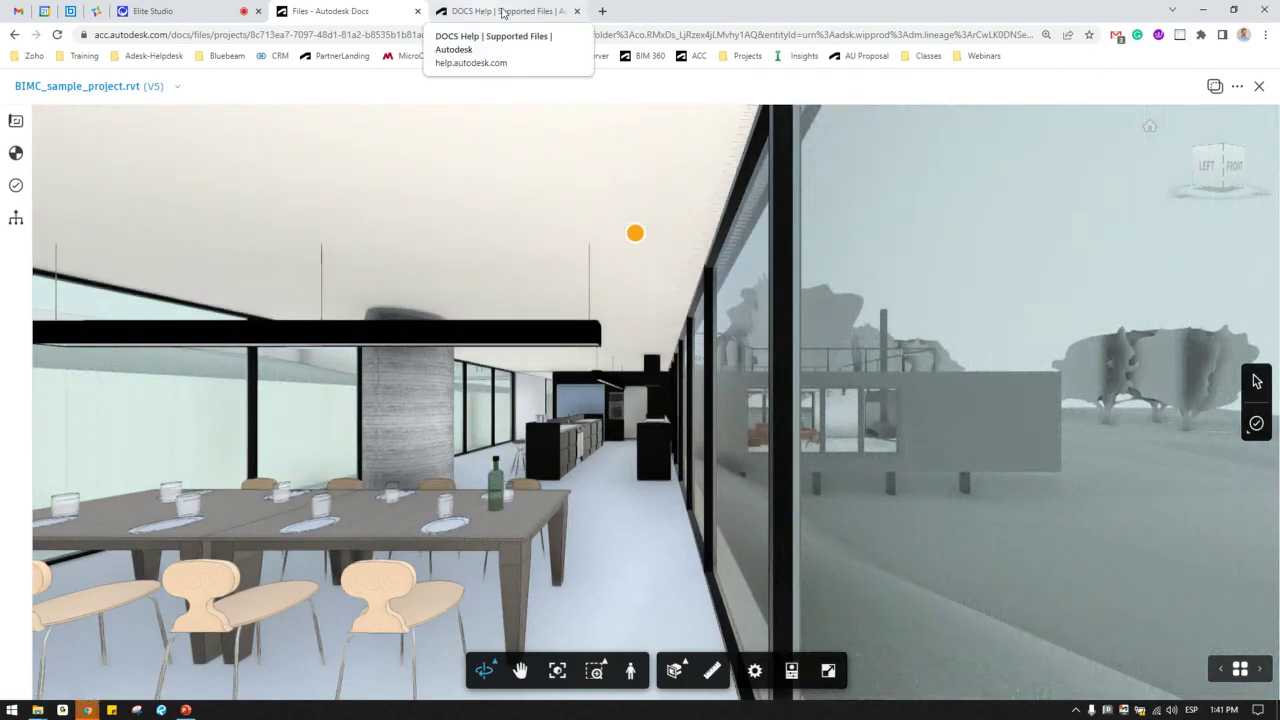
Go back to the Supported Files help page, return to the start of the Viewable Files list, and select the page's web address
left_click(503, 11)
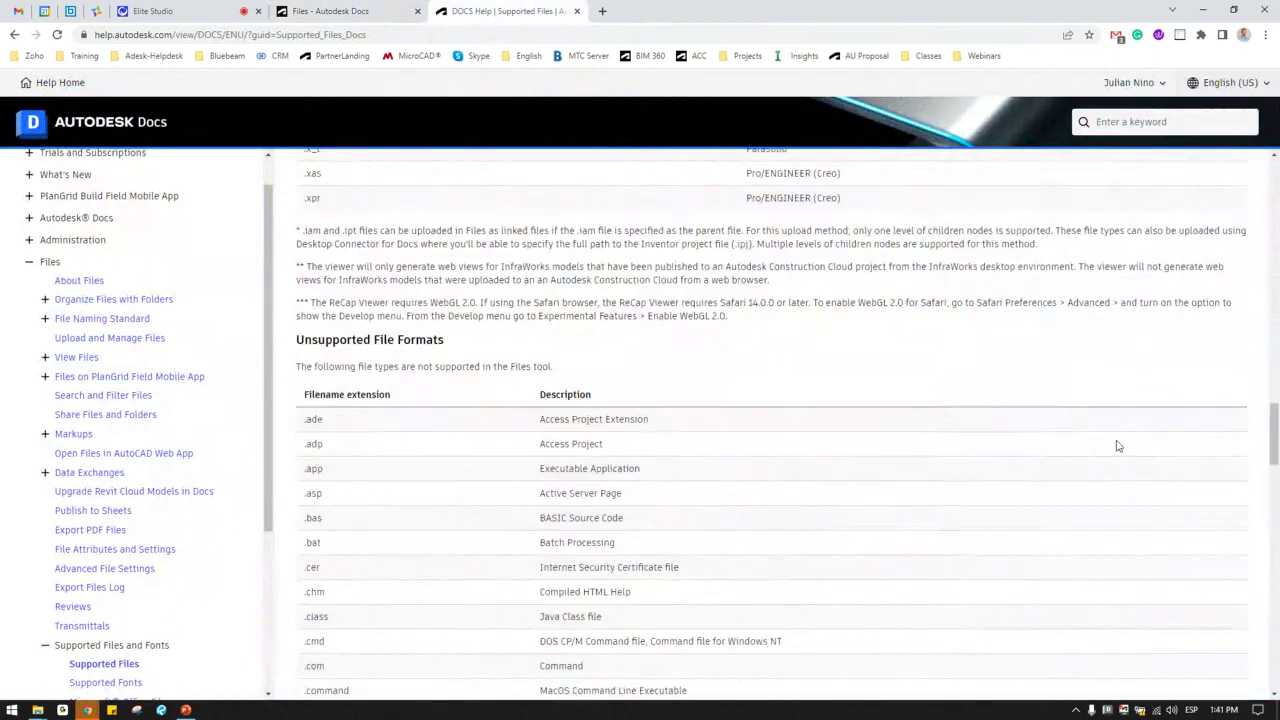
left_click_drag(1272, 428, 1272, 200)
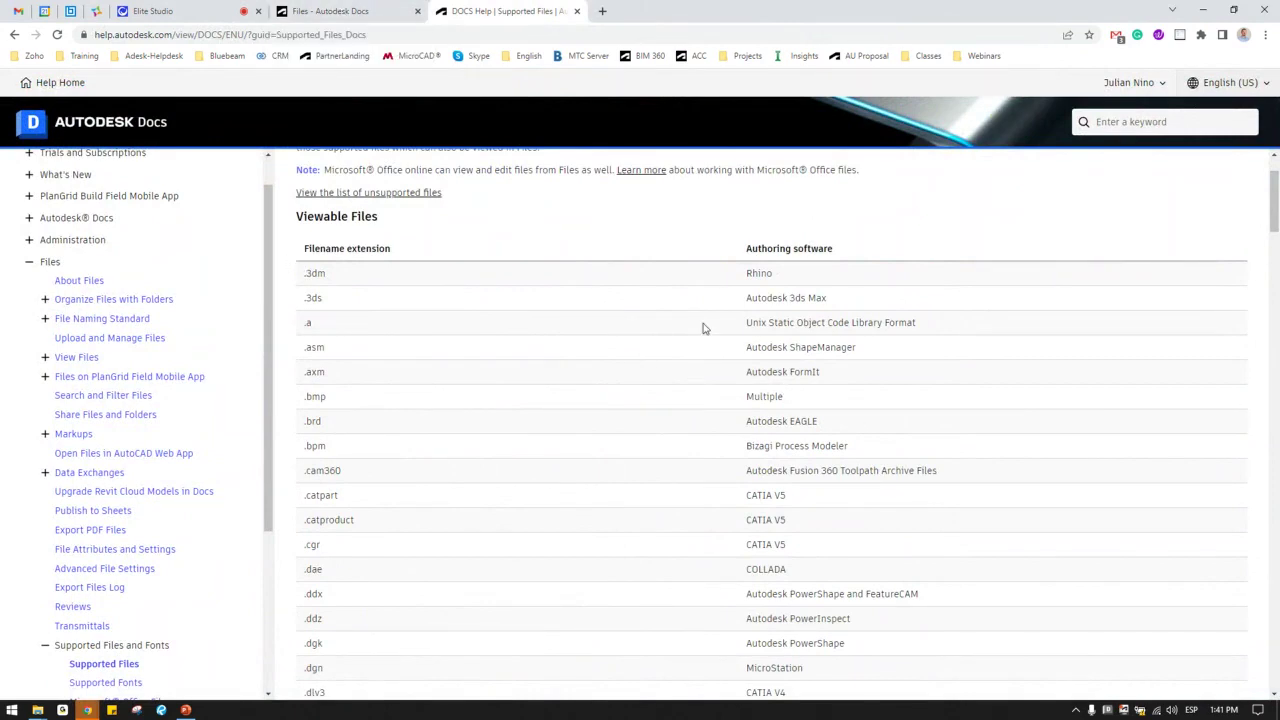
left_click(236, 35)
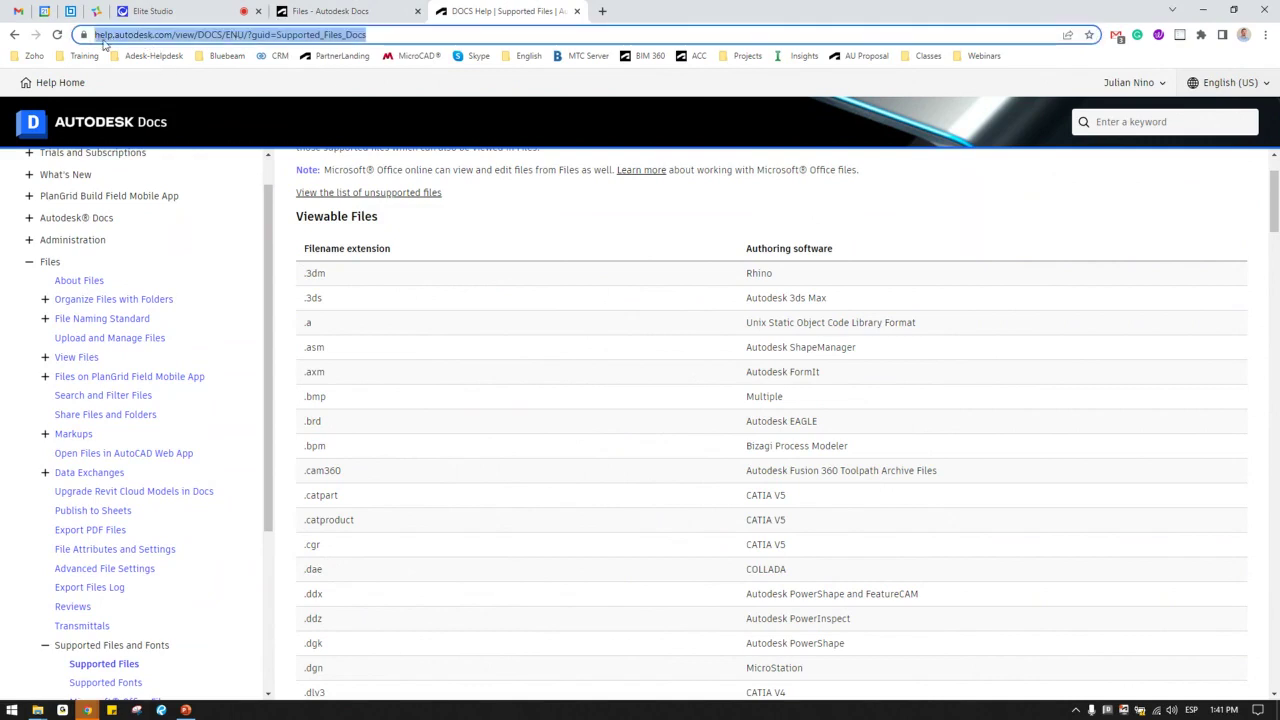
Close the model viewer in the project's page and open the Autodesk Docs Help site from there
left_click(320, 12)
left_click(1258, 98)
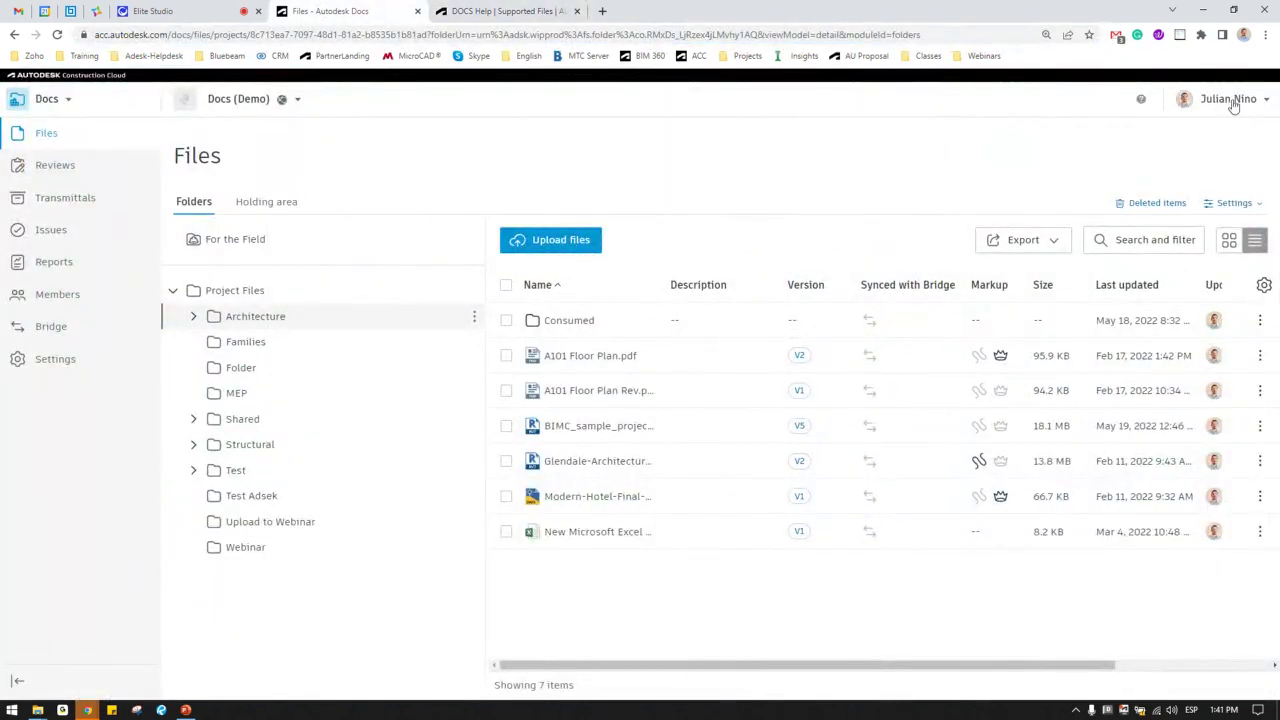
left_click(1141, 99)
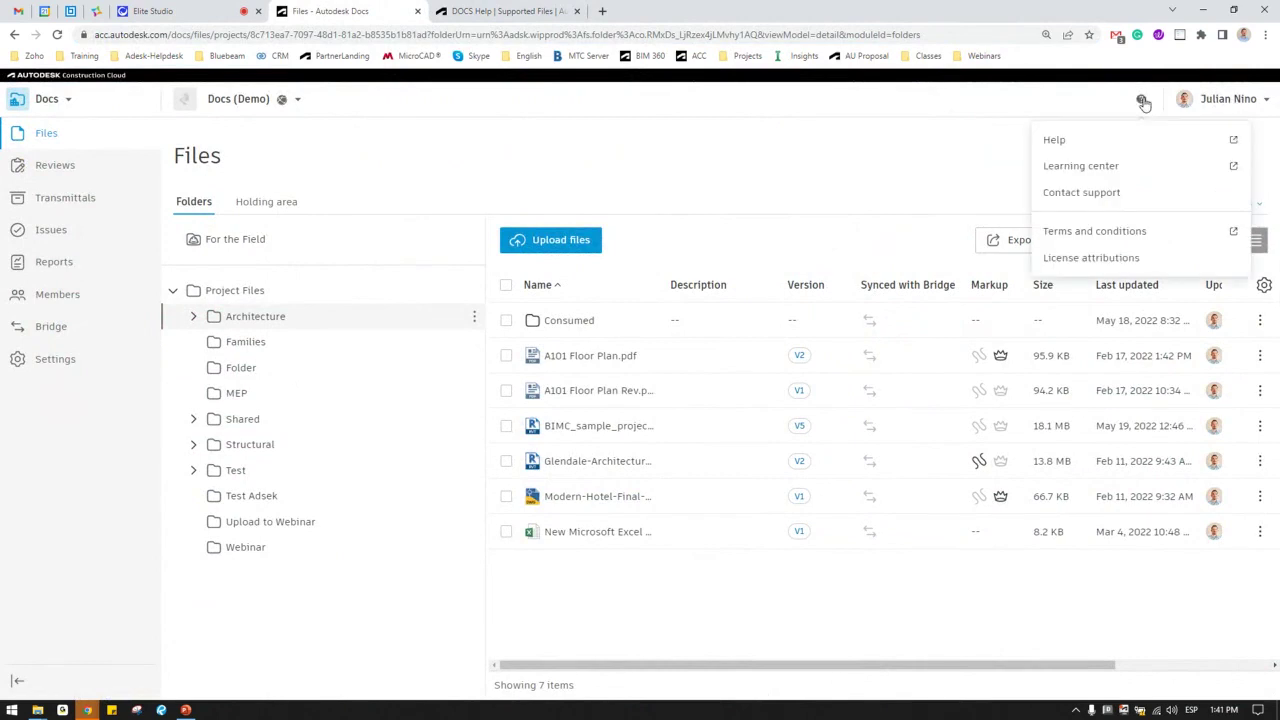
left_click(1082, 146)
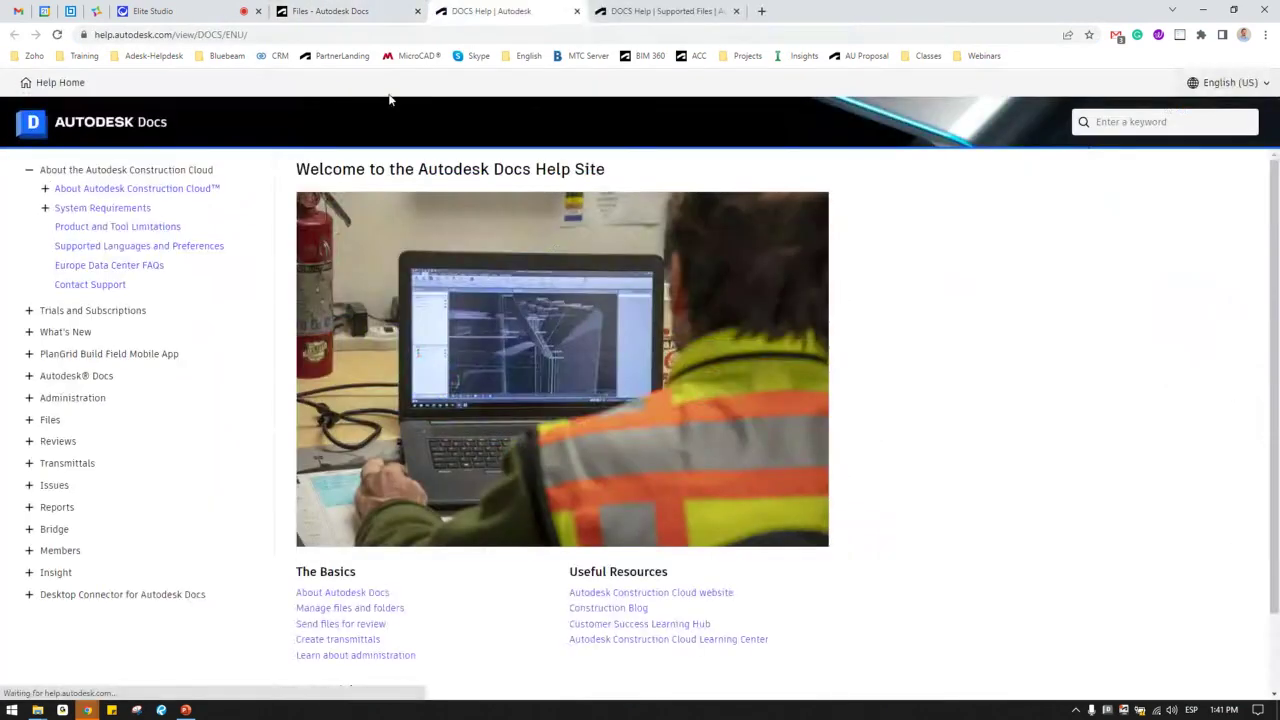
Search the help site for "supported files" and open the Supported Files article
left_click(1133, 121)
type("su")
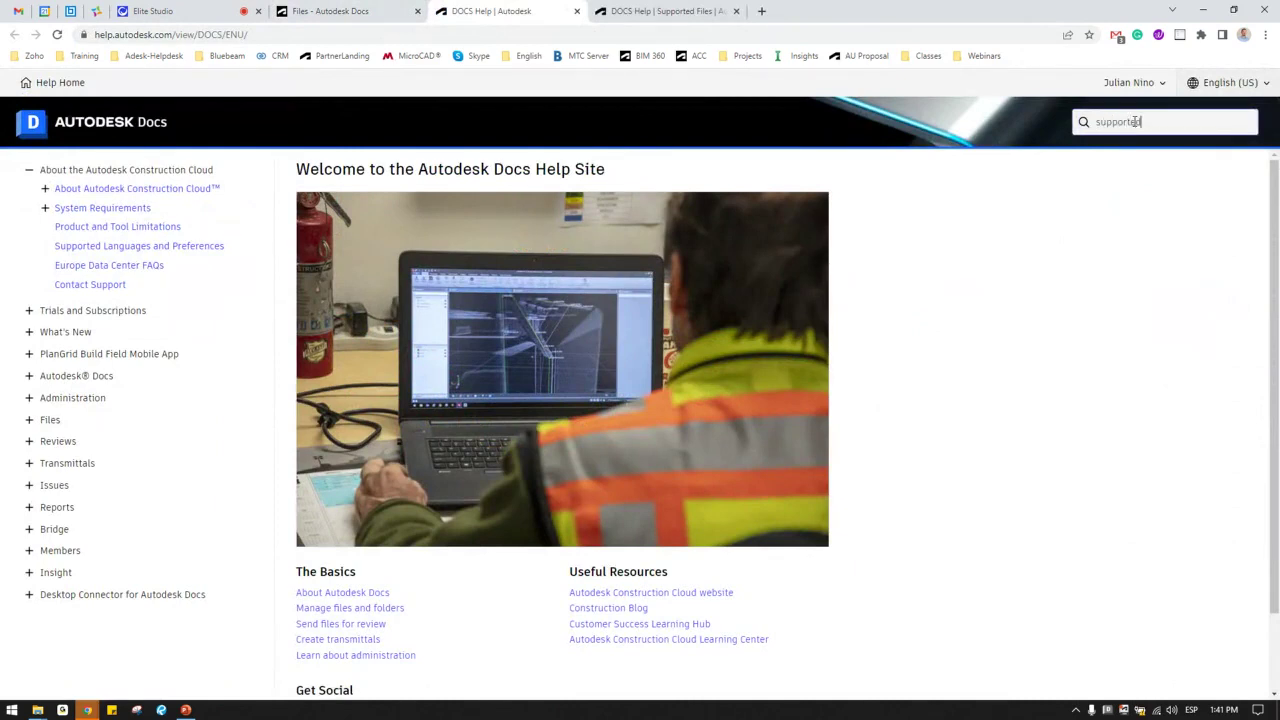
type("pported files")
key("Return")
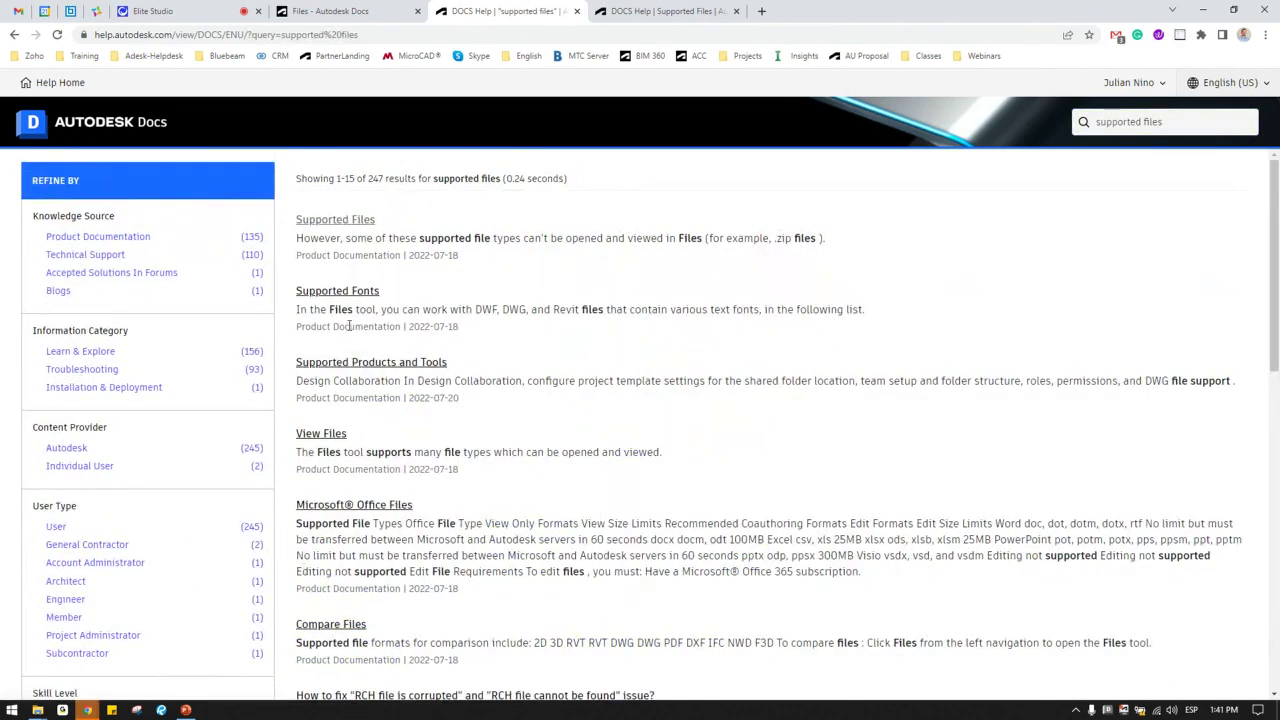
left_click(331, 222)
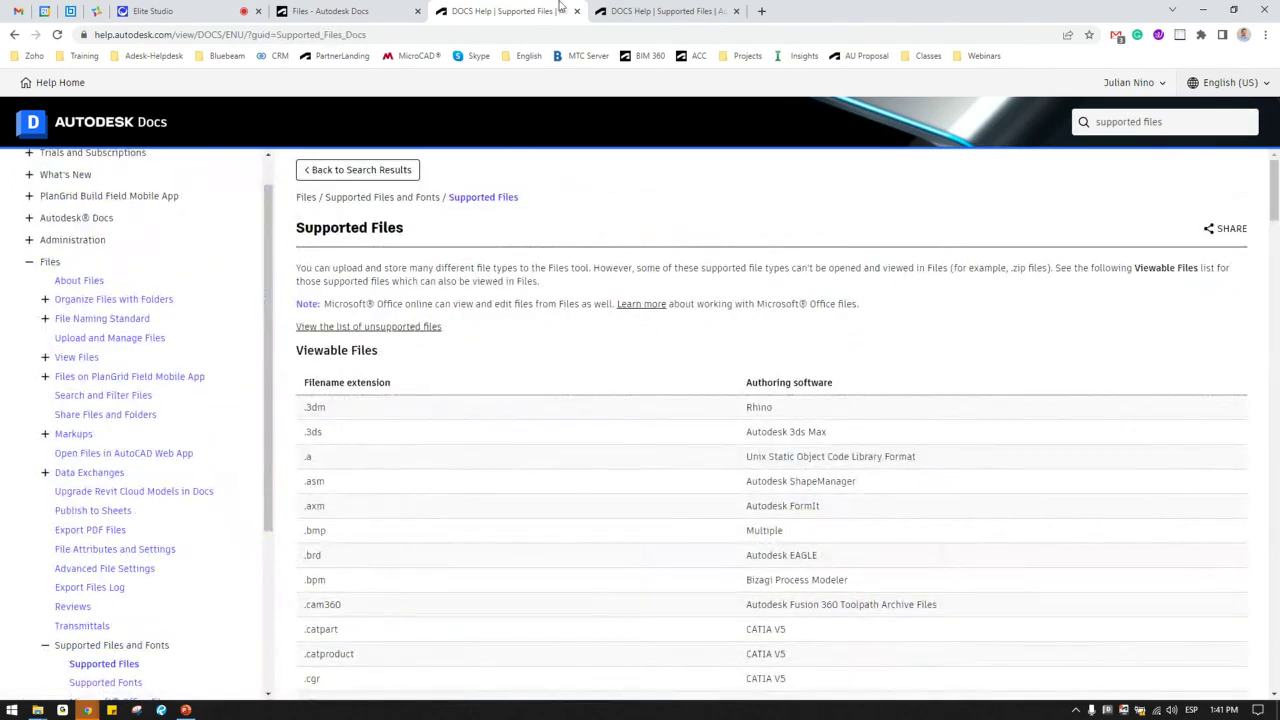
Compare the article with the Supported Files page opened earlier, and look through its list of viewable file types
left_click(615, 11)
left_click(507, 11)
scroll(377, 468, "down", 2)
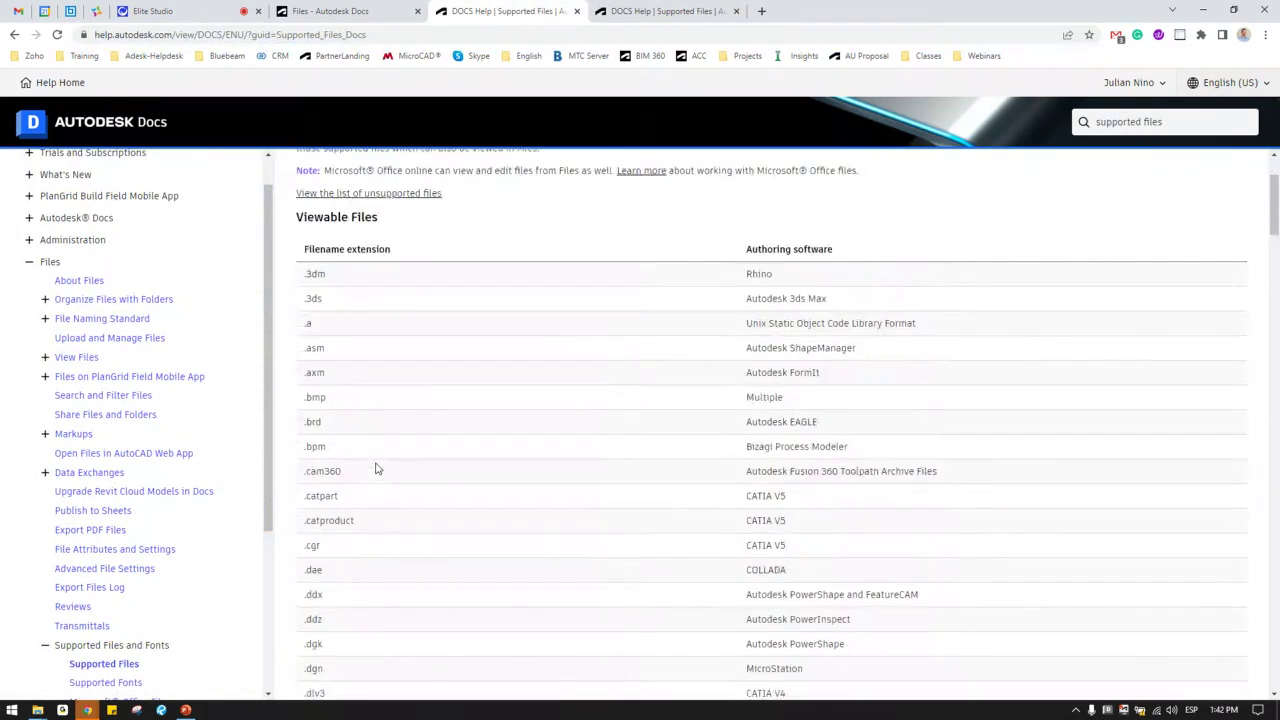
scroll(377, 468, "down", 10)
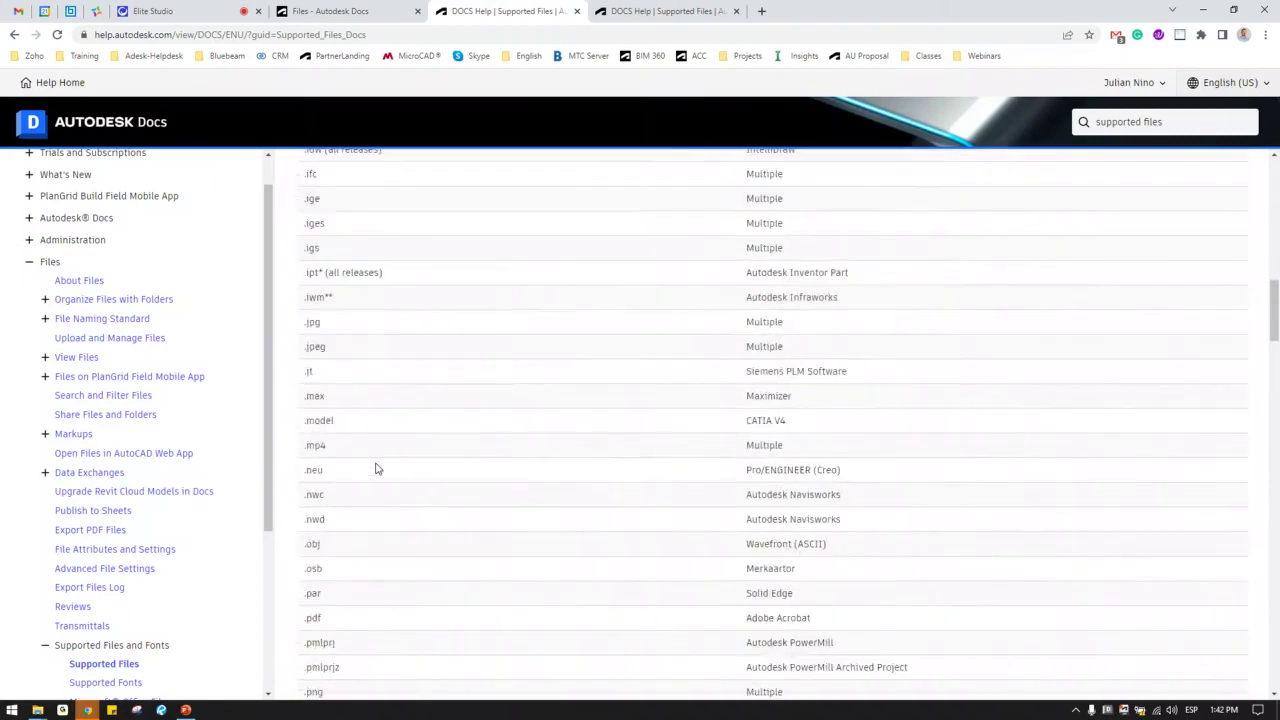
Look back through the viewable file types in the article, from the Navisworks formats up to the AutoCAD formats
scroll(377, 468, "down", 3)
scroll(377, 468, "up", 4)
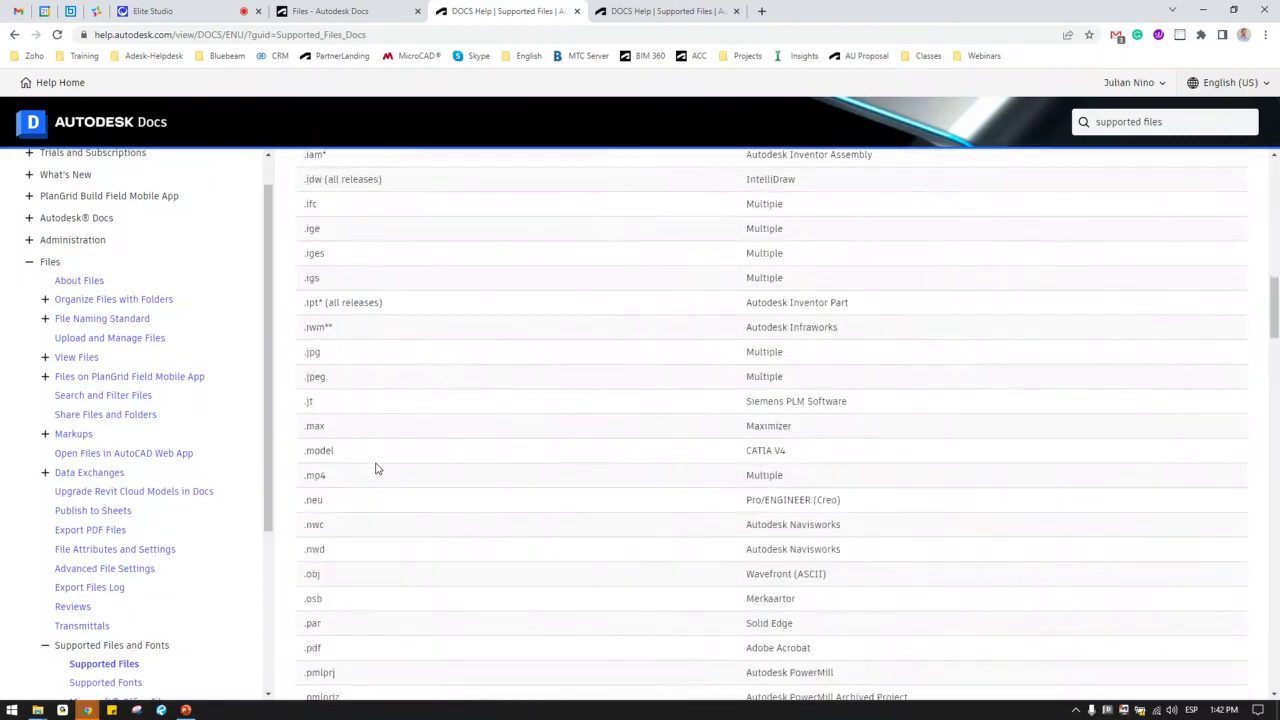
scroll(377, 468, "up", 4)
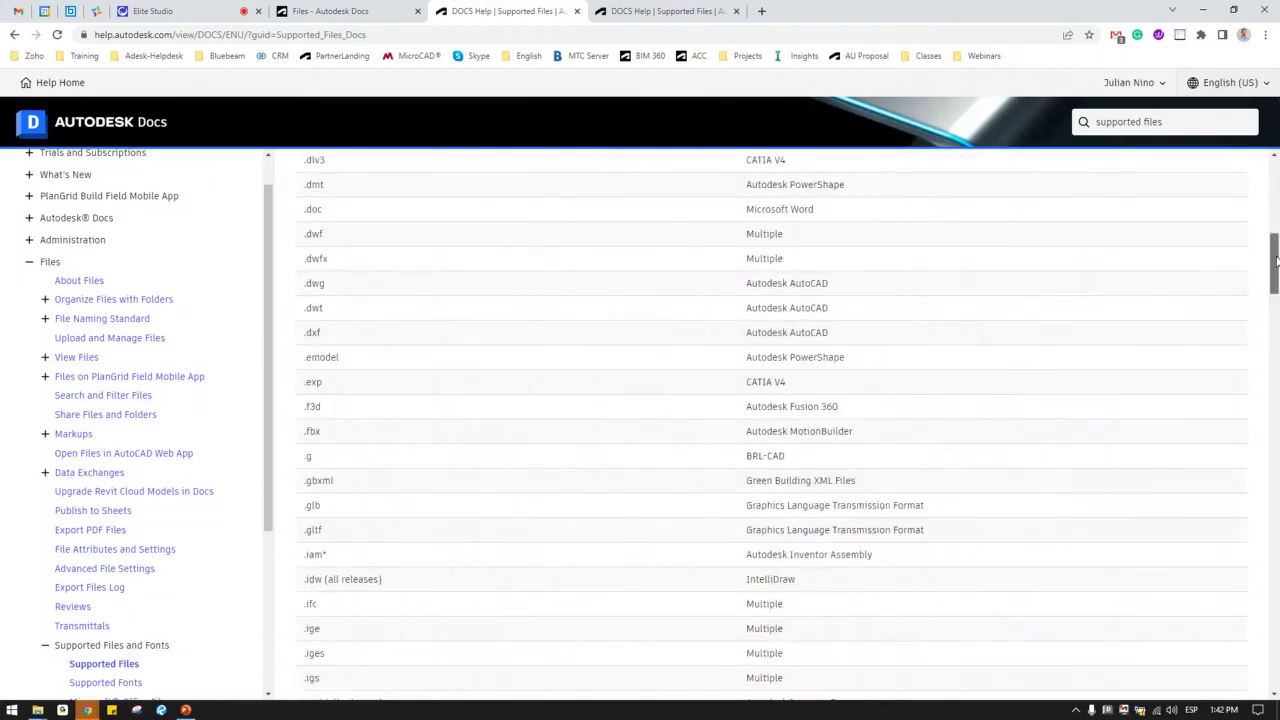
Look through the Unsupported File Formats table and highlight its first entry, .ade Access Project Extension
left_click_drag(1276, 262, 1270, 452)
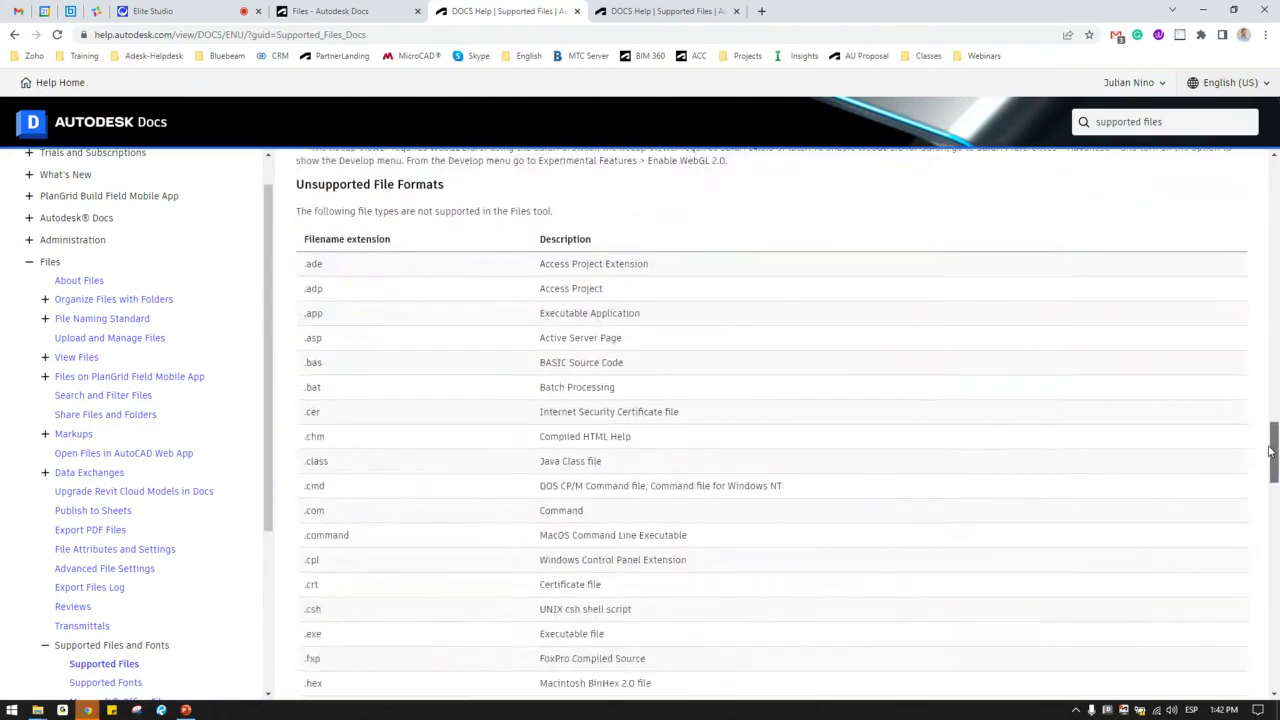
scroll(565, 286, "down", 1)
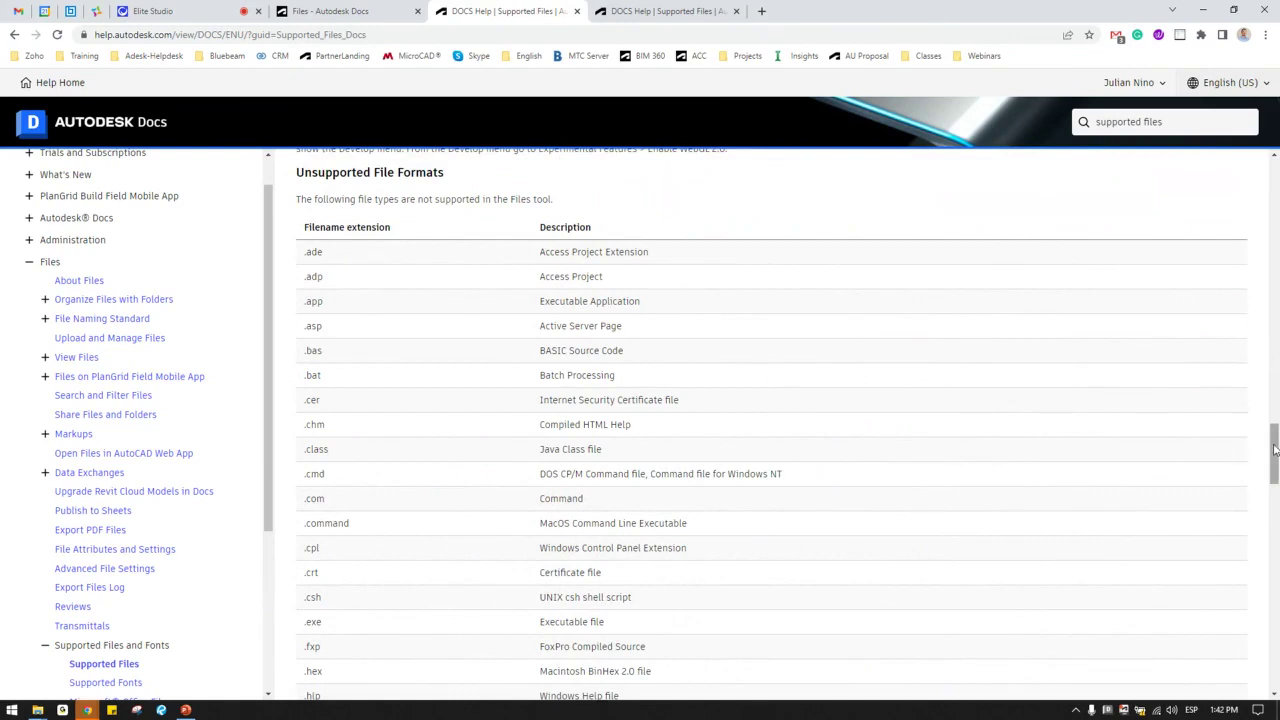
left_click_drag(1273, 452, 1267, 514)
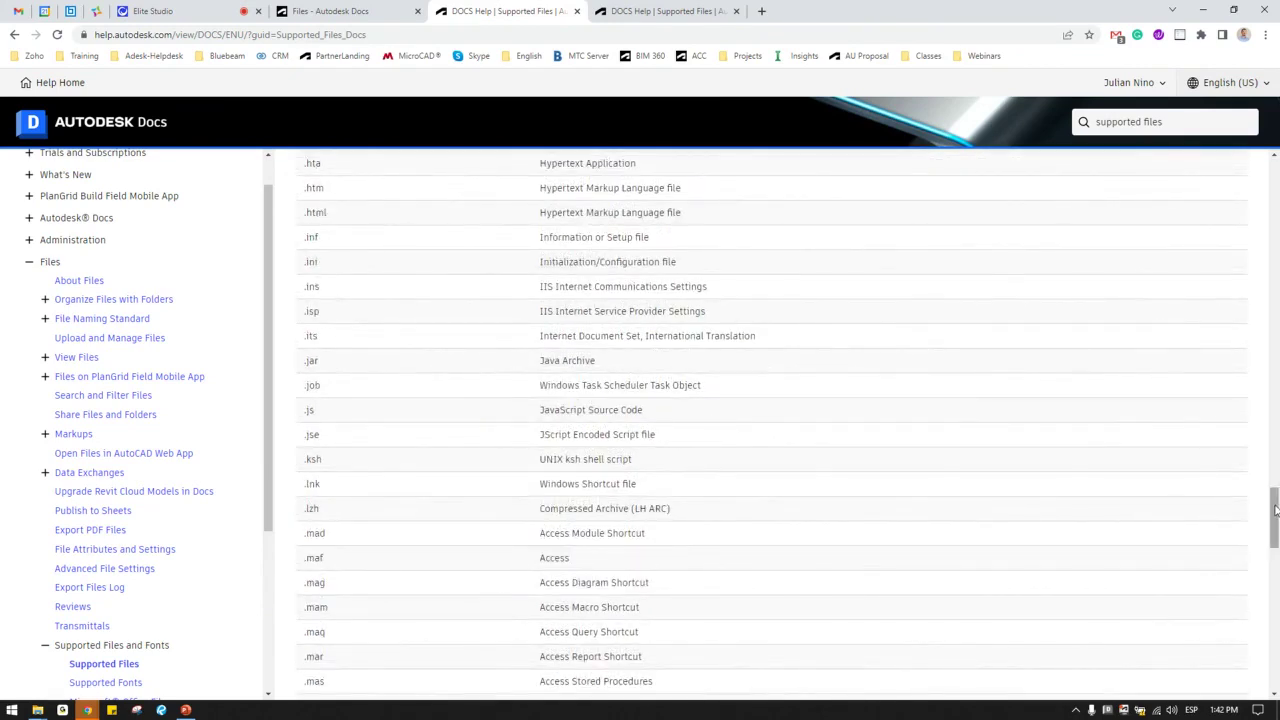
left_click_drag(1267, 514, 1240, 431)
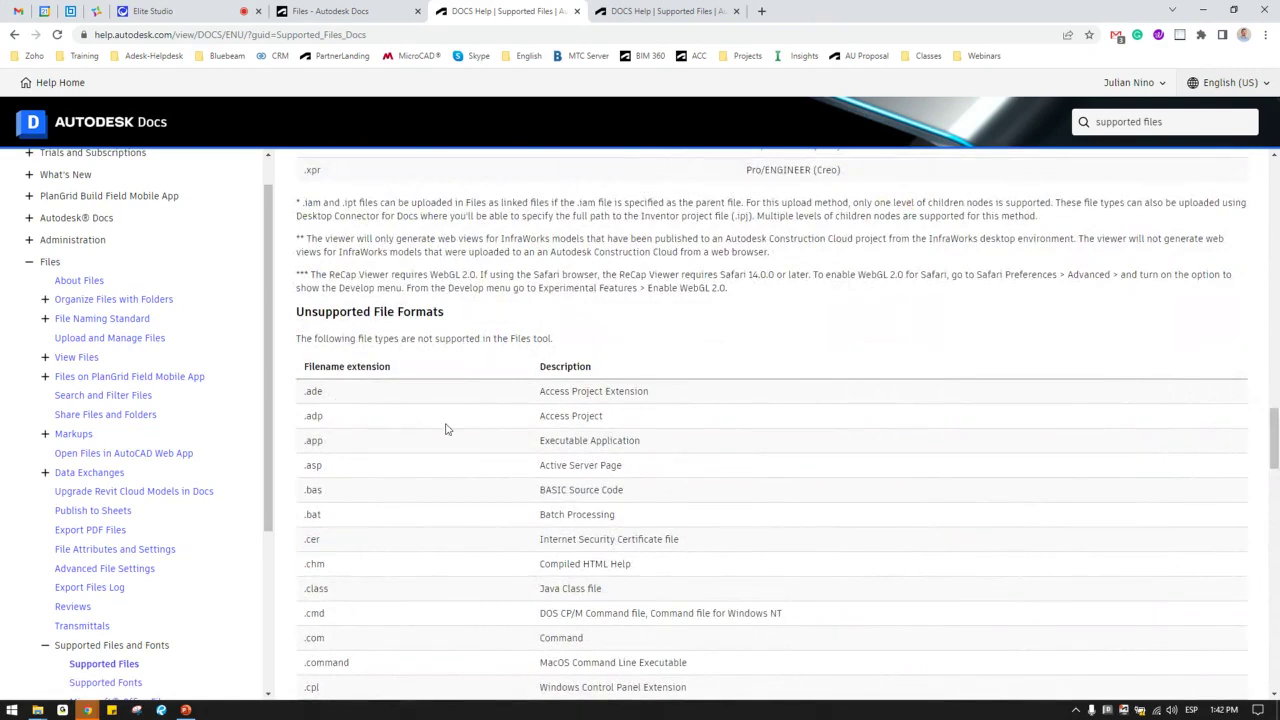
left_click_drag(650, 392, 540, 393)
left_click_drag(357, 400, 305, 400)
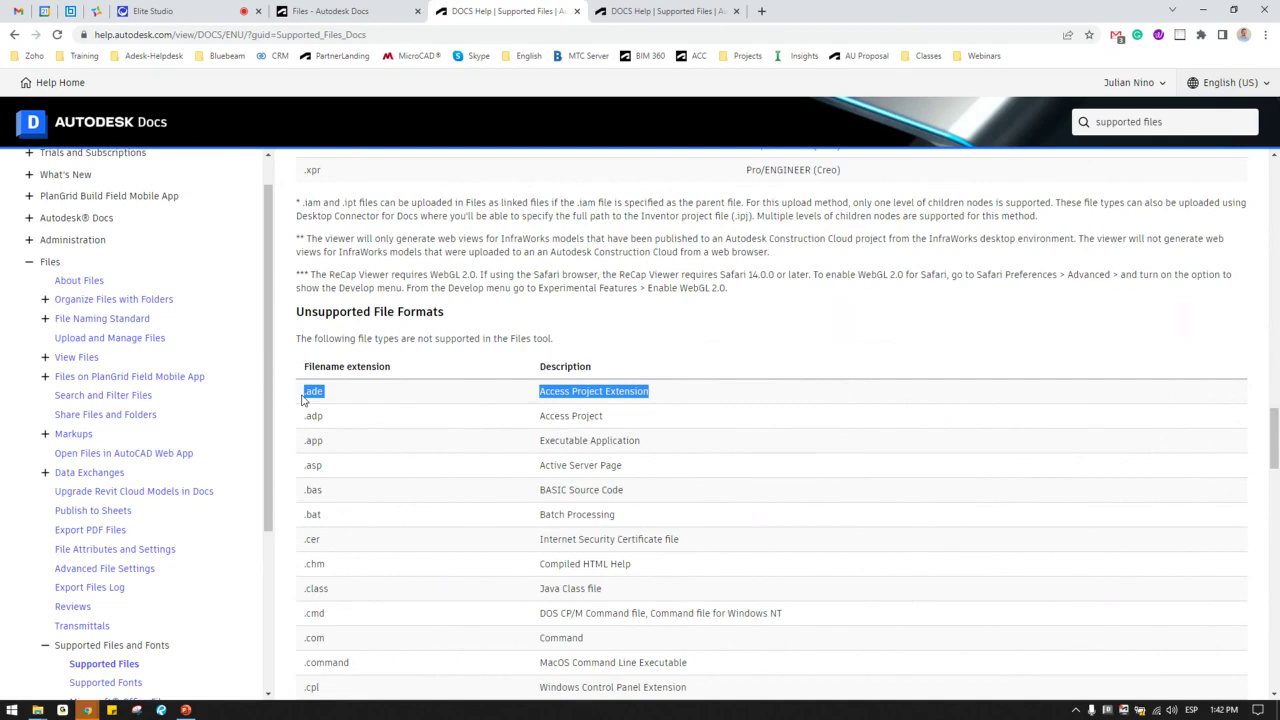
Switch to the Docs.pptx presentation in PowerPoint and start the slide show from the Upcoming Classes and Training slide
left_click(186, 710)
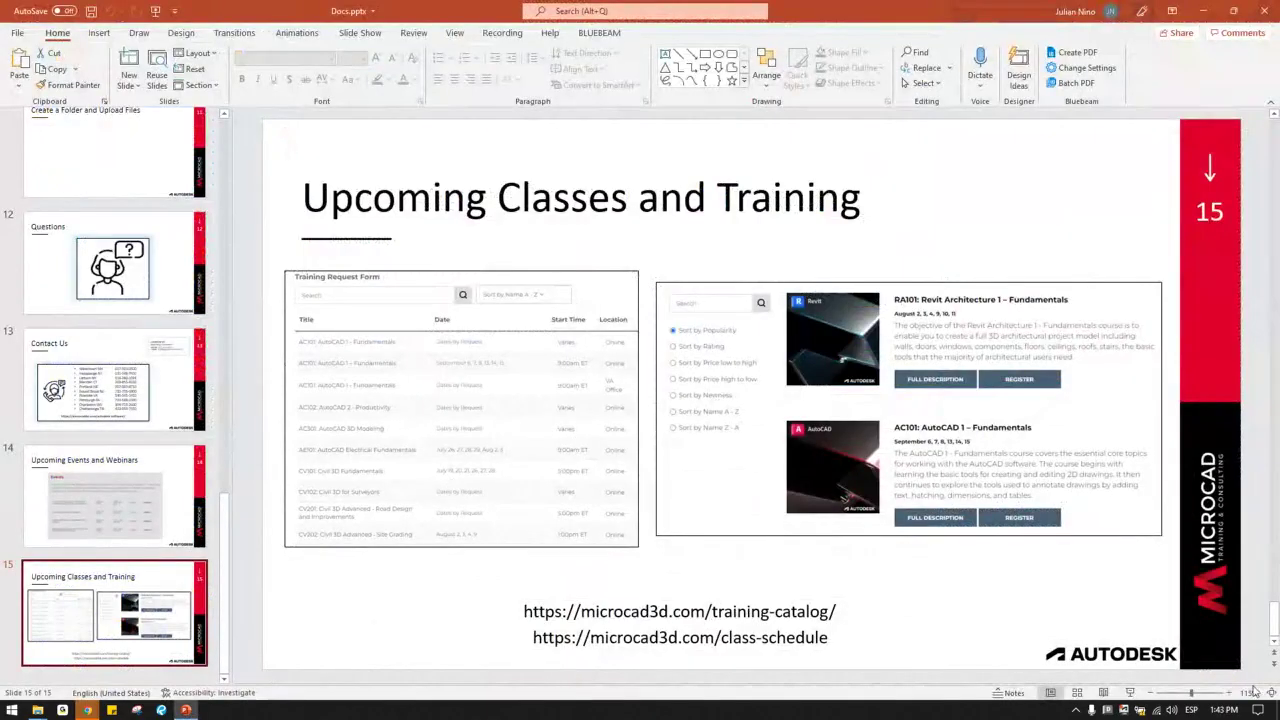
left_click(1129, 693)
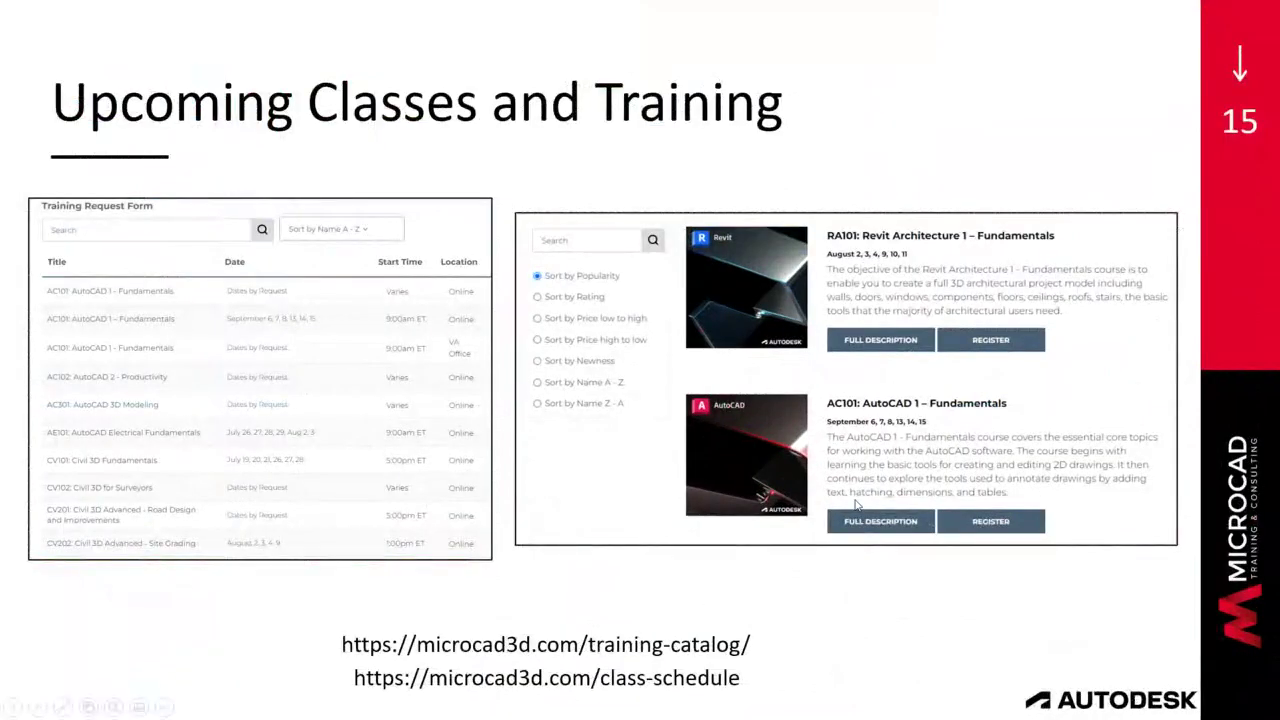